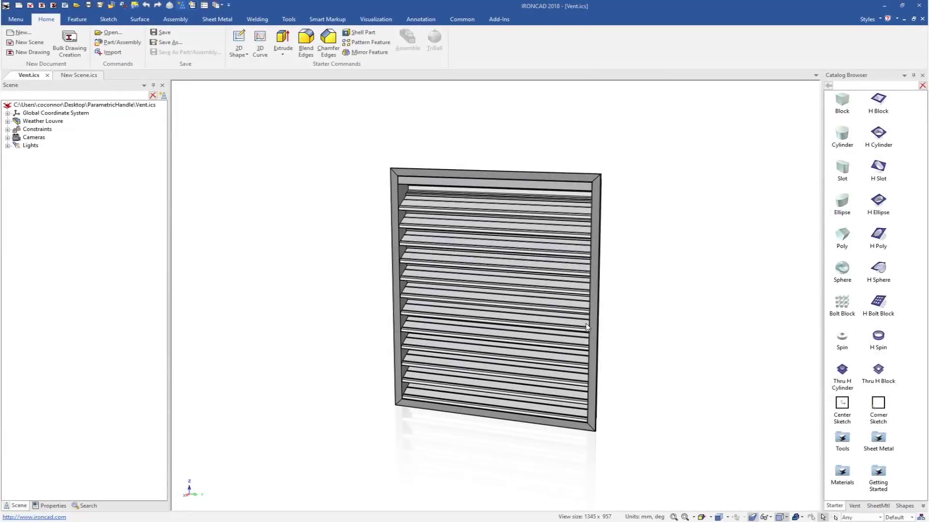
Select the Weather Louvre and drag its sizebox handles to make the frame narrower
{"action": "left_click", "coordinate": [591, 318]}
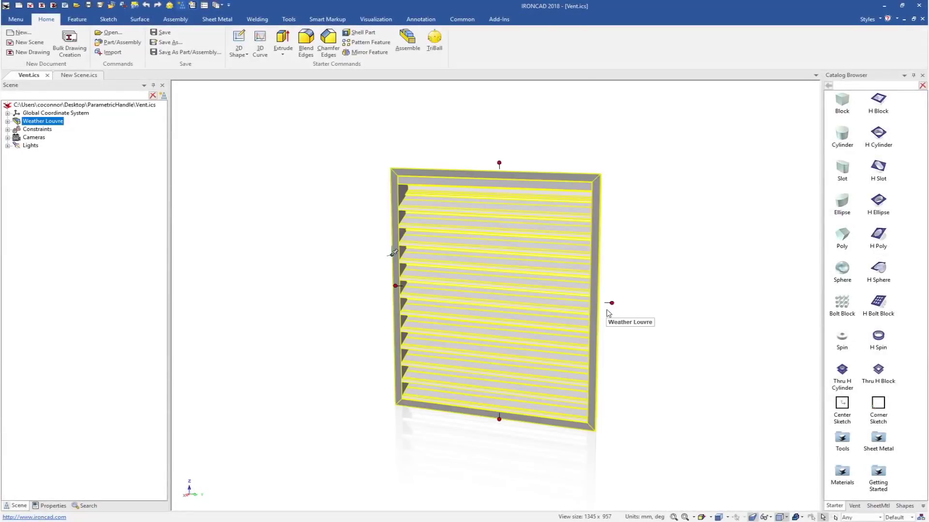
{"action": "left_click_drag", "start_coordinate": [611, 304], "coordinate": [712, 311]}
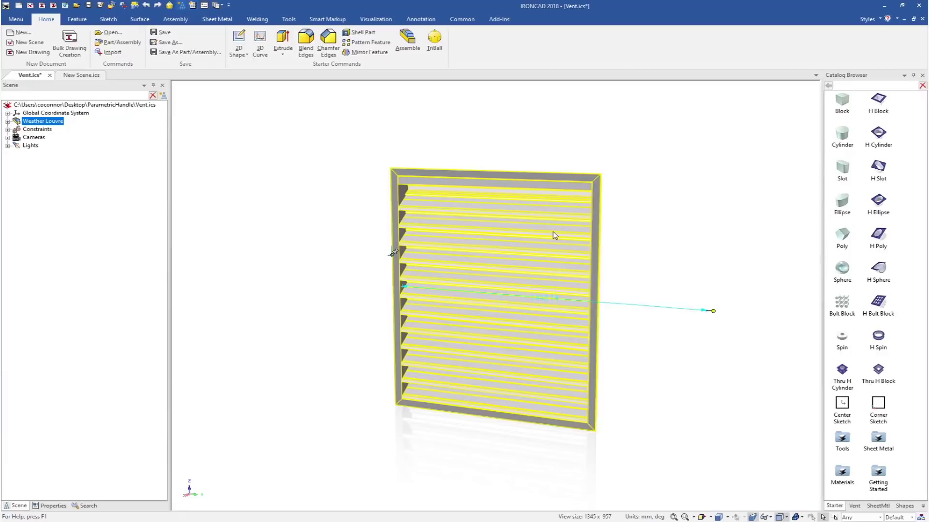
{"action": "left_click_drag", "start_coordinate": [547, 164], "coordinate": [546, 112]}
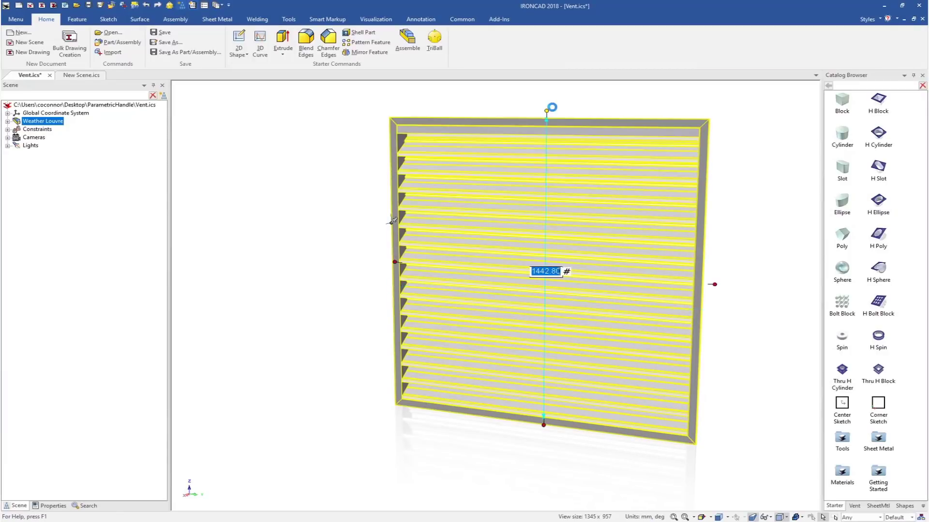
{"action": "left_click_drag", "start_coordinate": [715, 286], "coordinate": [604, 276]}
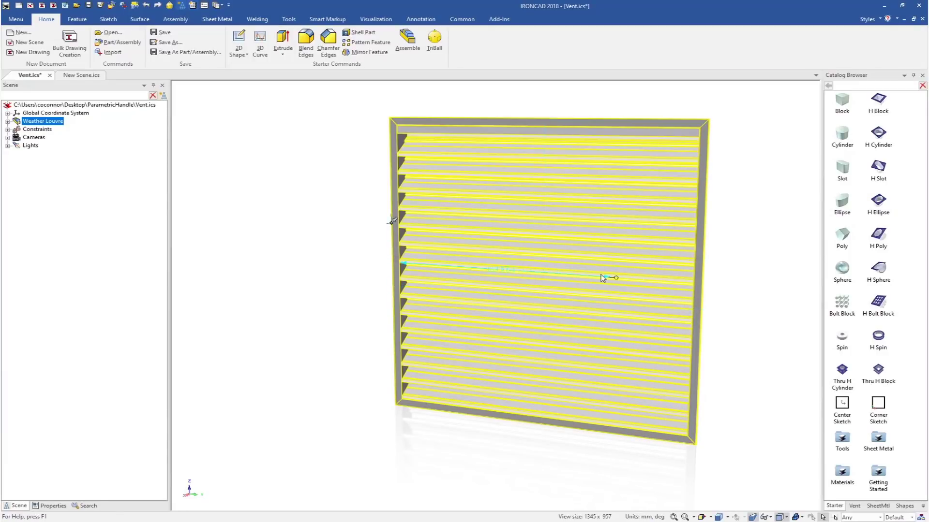
Set the louvre frame height to exactly 1000 mm, then deselect it
{"action": "left_click", "coordinate": [498, 112]}
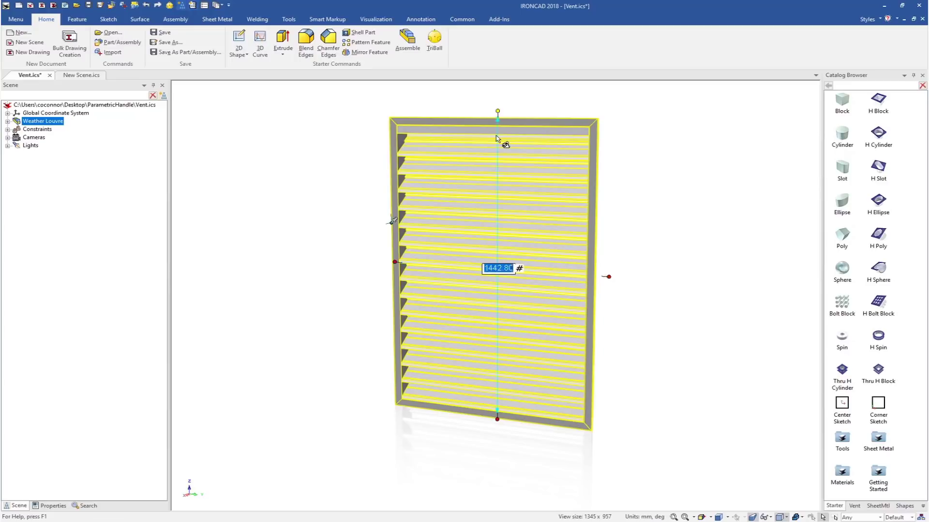
{"action": "type", "text": "1000"}
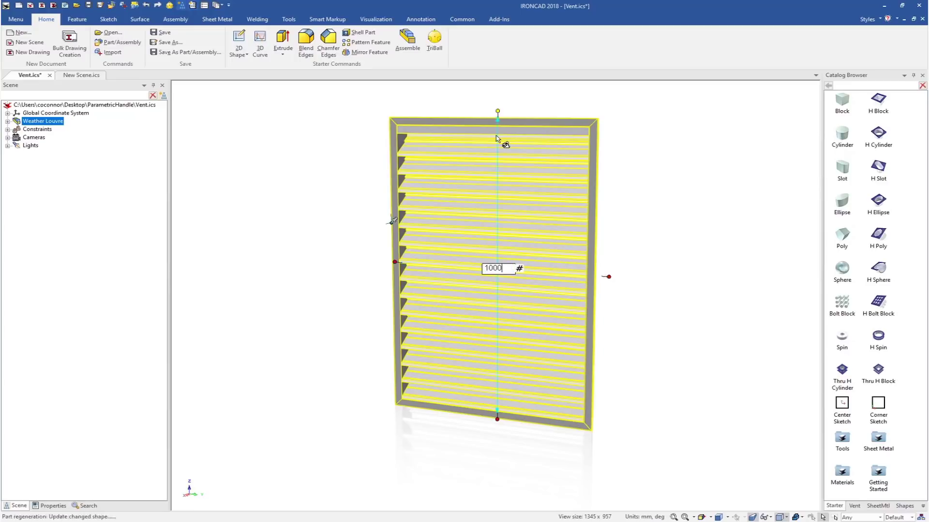
{"action": "key", "text": "Return"}
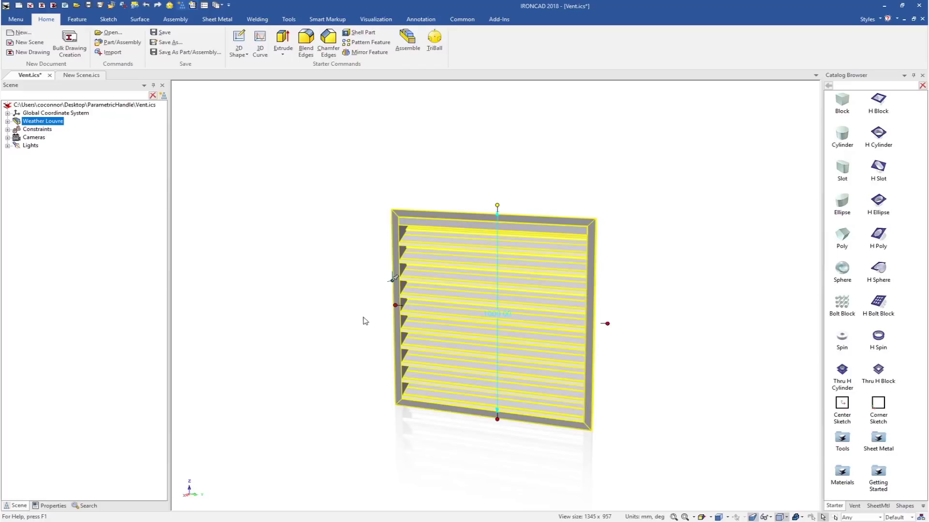
{"action": "left_click", "coordinate": [348, 339]}
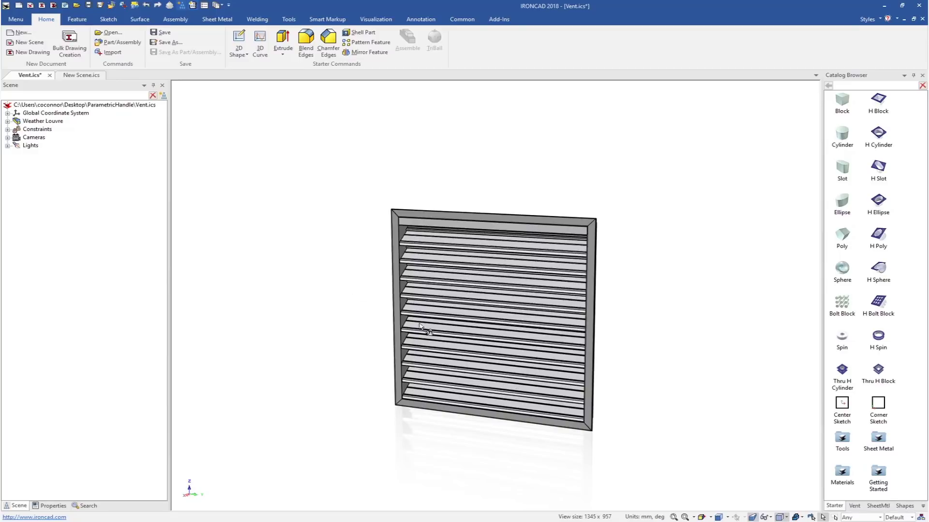
In New Scene.ics, drag Louvre_Frame_Sides from the Vent catalogue into the scene
{"action": "left_click", "coordinate": [82, 75]}
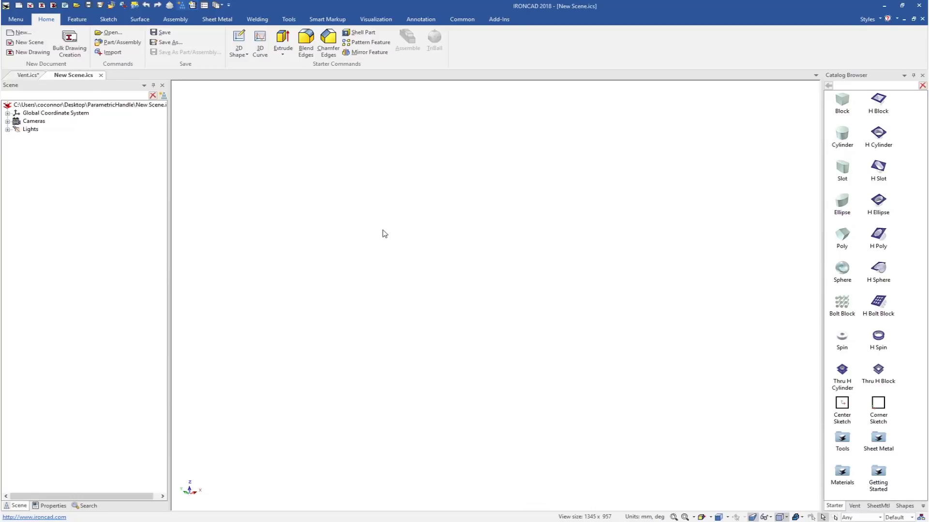
{"action": "left_click", "coordinate": [854, 506]}
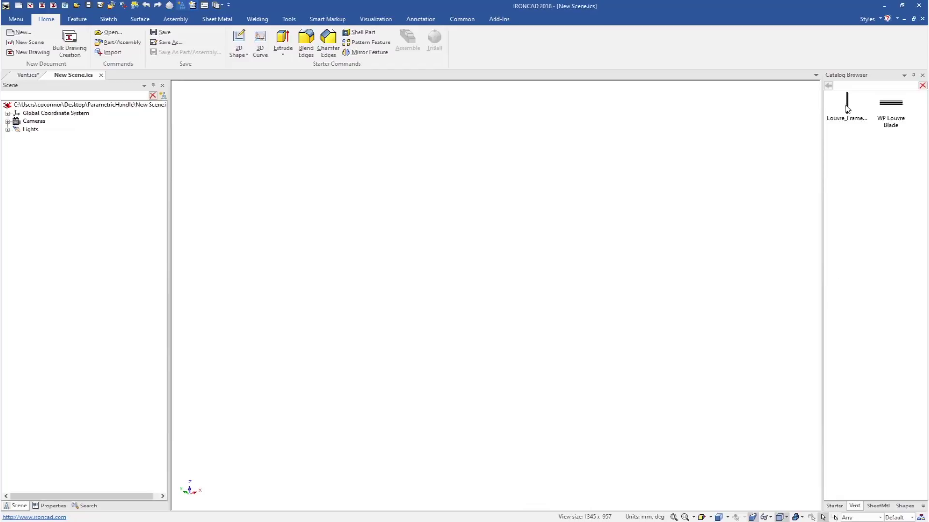
{"action": "left_click_drag", "start_coordinate": [847, 109], "coordinate": [406, 333]}
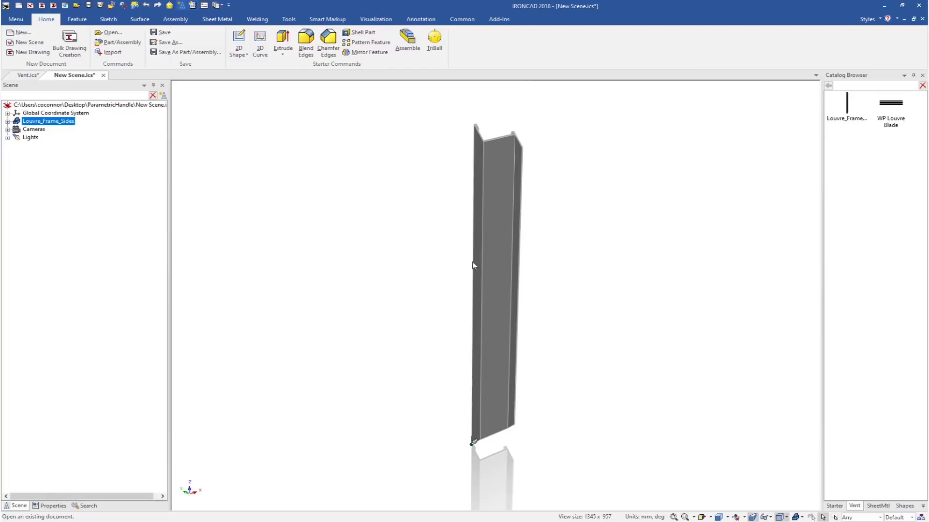
Inspect Extrude1's Surface Reshaping Properties and the end taper, then cancel without changes
{"action": "left_click", "coordinate": [495, 305]}
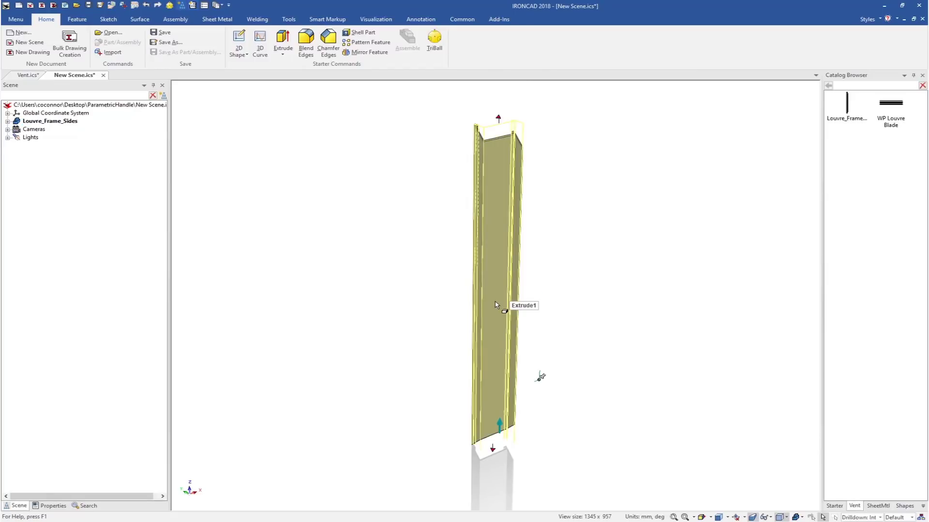
{"action": "right_click", "coordinate": [499, 344]}
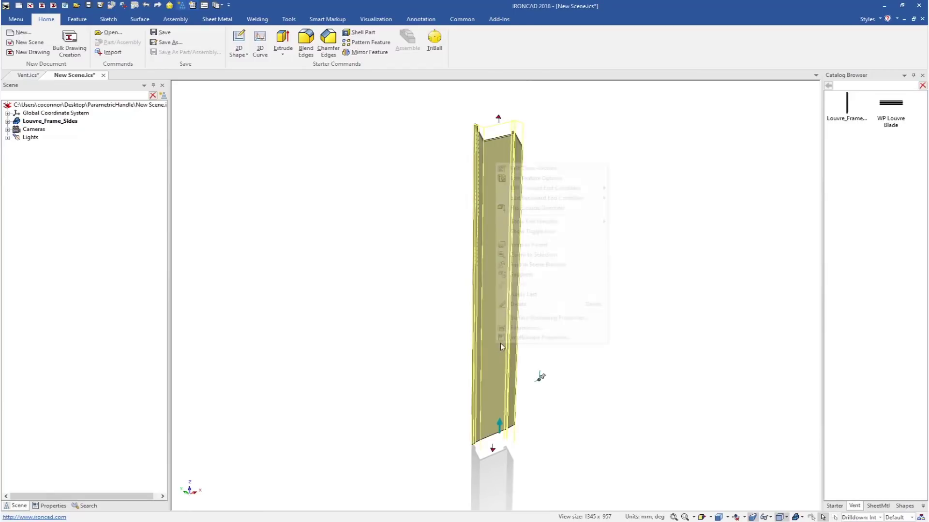
{"action": "left_click", "coordinate": [545, 318]}
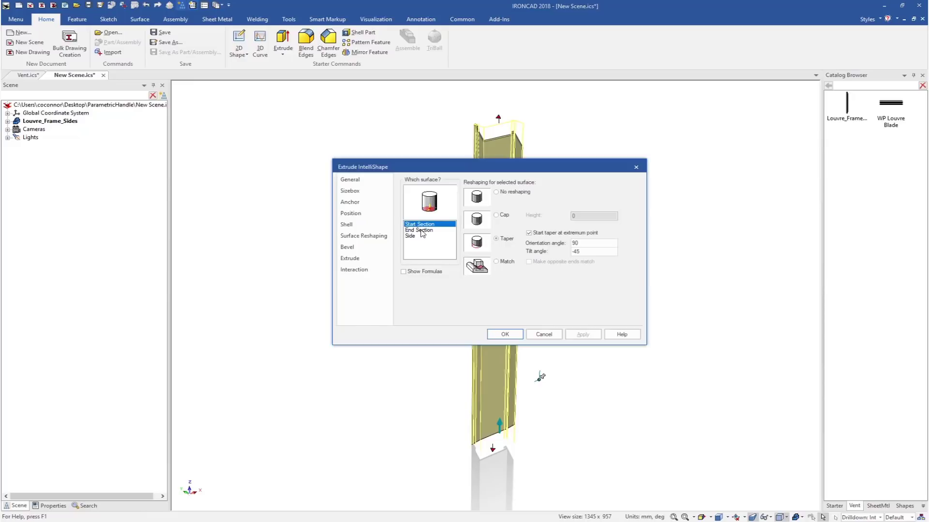
{"action": "left_click", "coordinate": [453, 230]}
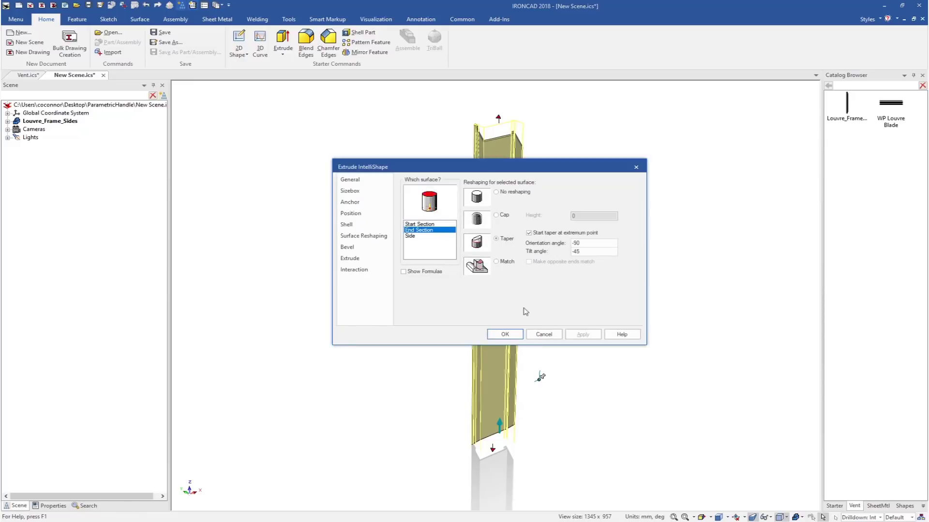
{"action": "left_click", "coordinate": [544, 334]}
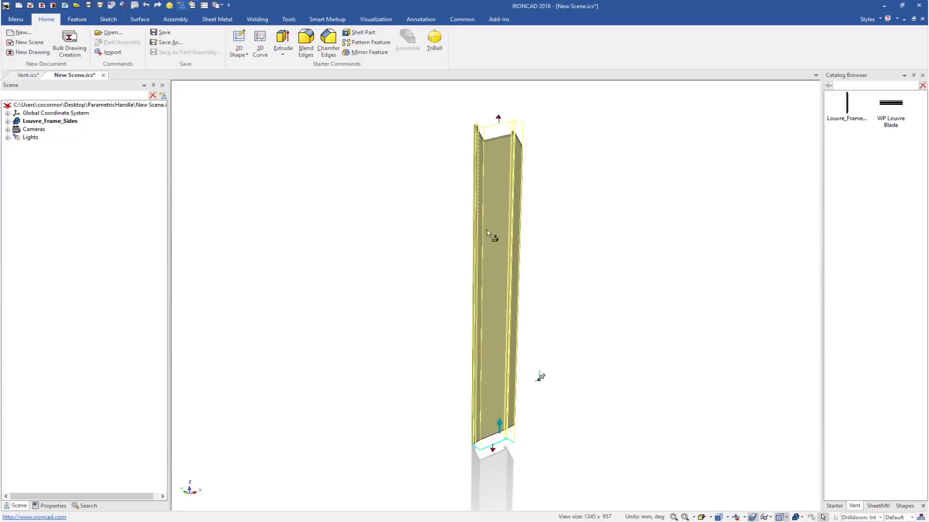
Set the Louvre_Frame_Sides anchor to Drag Freely in Space, then zoom back out
{"action": "left_click", "coordinate": [547, 353]}
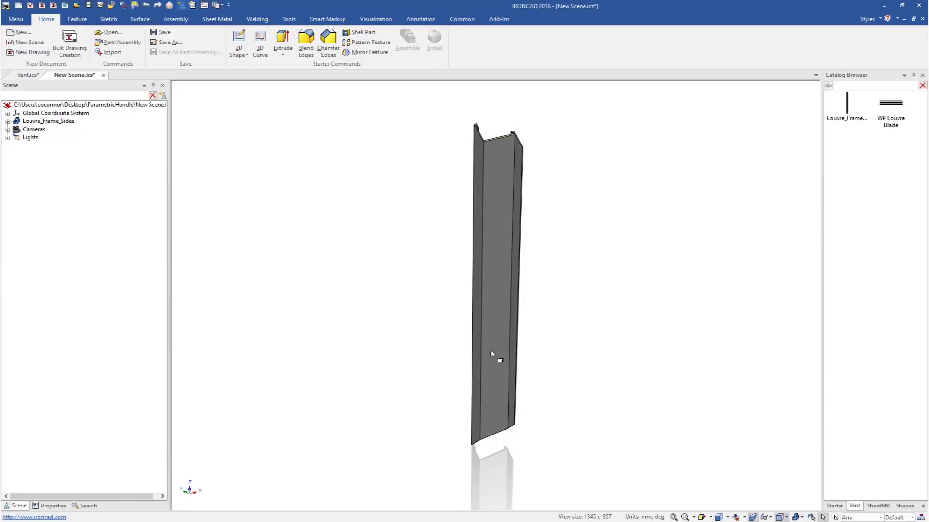
{"action": "left_click", "coordinate": [492, 355]}
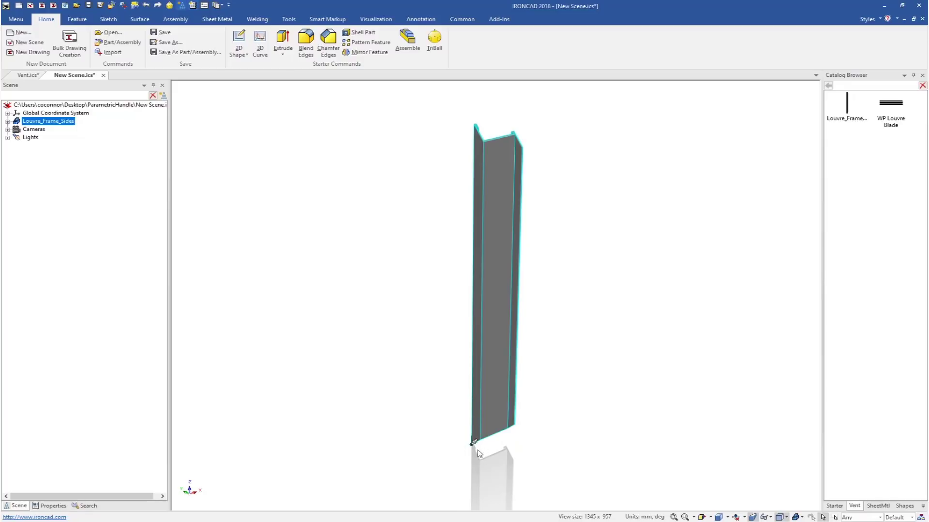
{"action": "scroll", "coordinate": [477, 452], "scroll_direction": "up", "scroll_amount": 4}
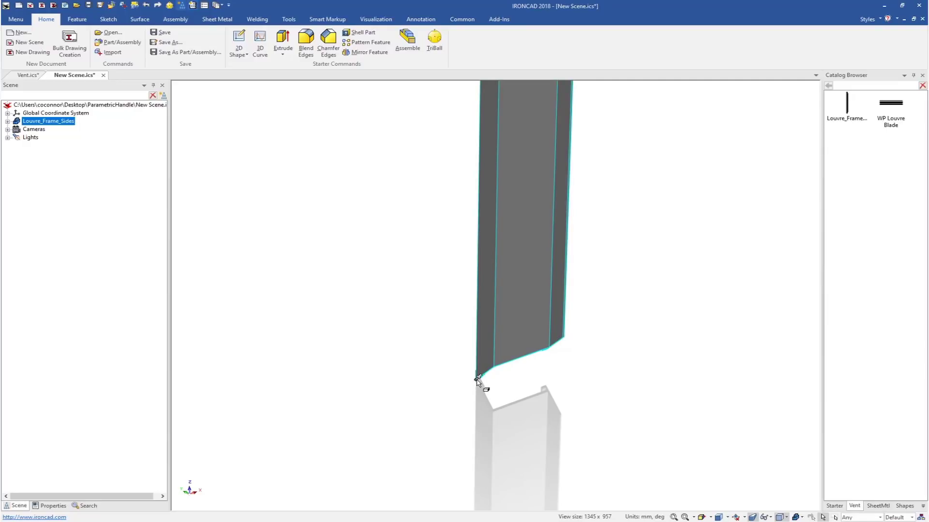
{"action": "right_click", "coordinate": [478, 382]}
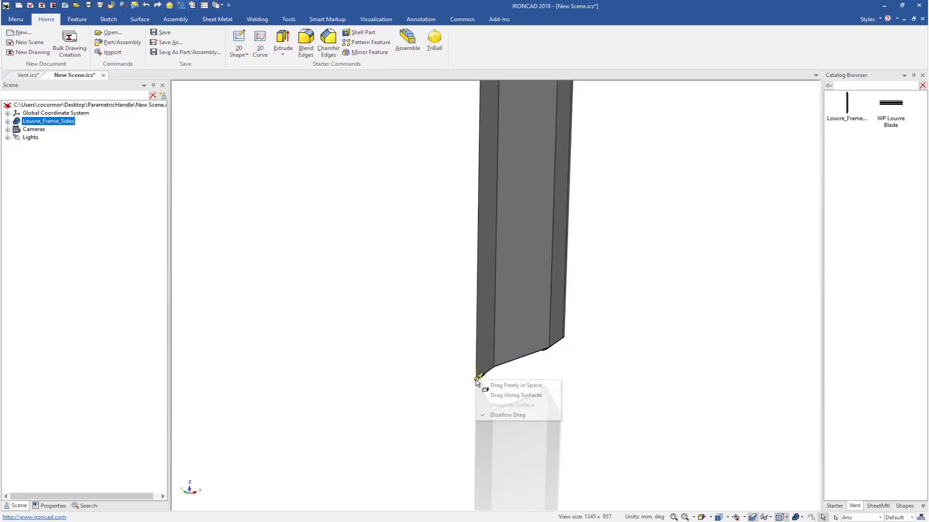
{"action": "left_click", "coordinate": [512, 386]}
{"action": "left_click", "coordinate": [508, 393]}
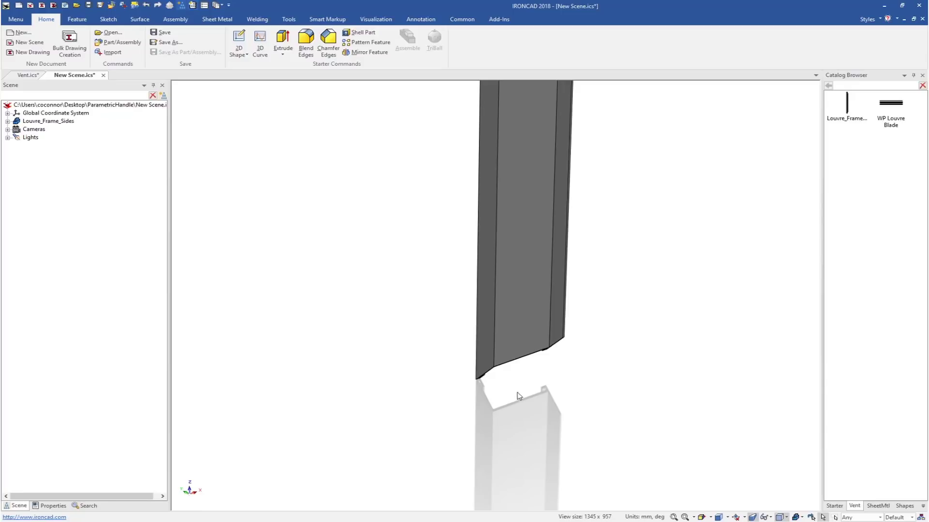
{"action": "key", "text": "F6"}
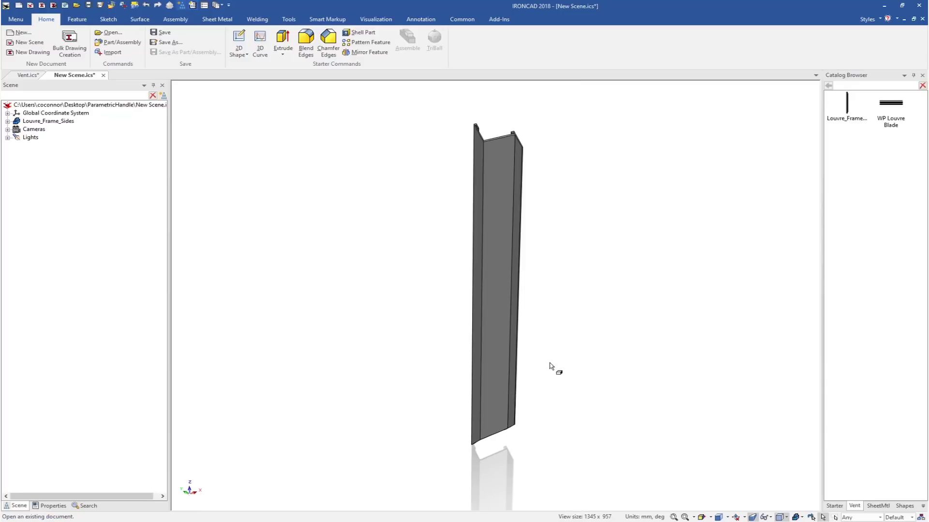
Move the TriBall pivot beside the frame side and create a Mirror > Link copy
{"action": "left_click", "coordinate": [482, 339]}
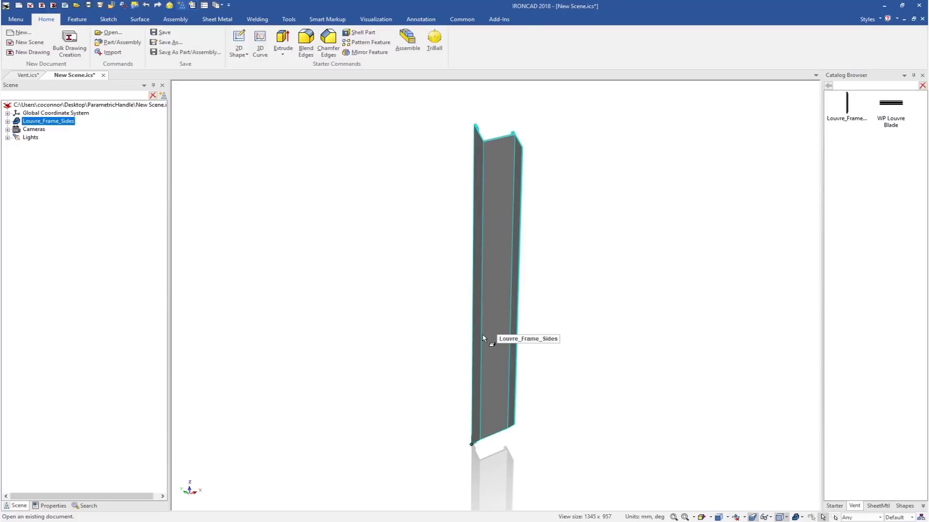
{"action": "key", "text": "F10"}
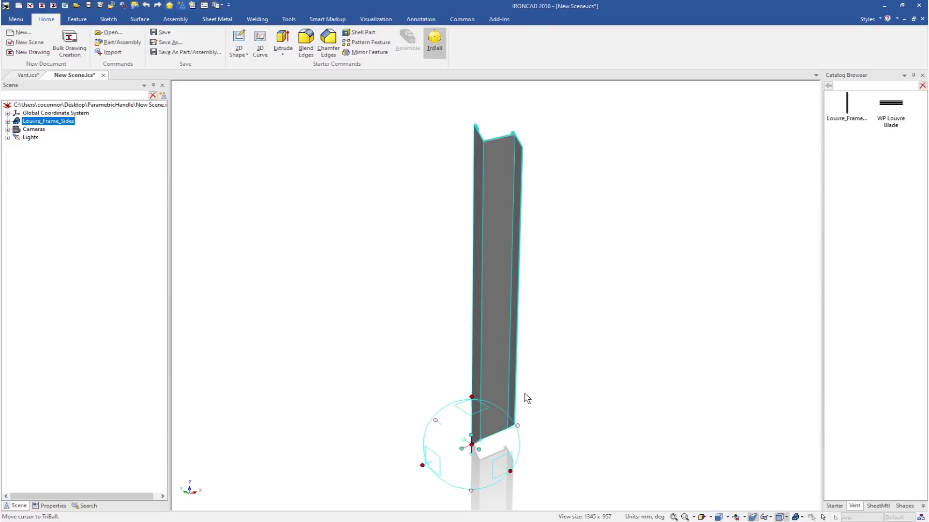
{"action": "key", "text": "space"}
{"action": "left_click_drag", "start_coordinate": [511, 471], "coordinate": [550, 493]}
{"action": "key", "text": "space"}
{"action": "scroll", "coordinate": [560, 431], "scroll_direction": "down", "scroll_amount": 3}
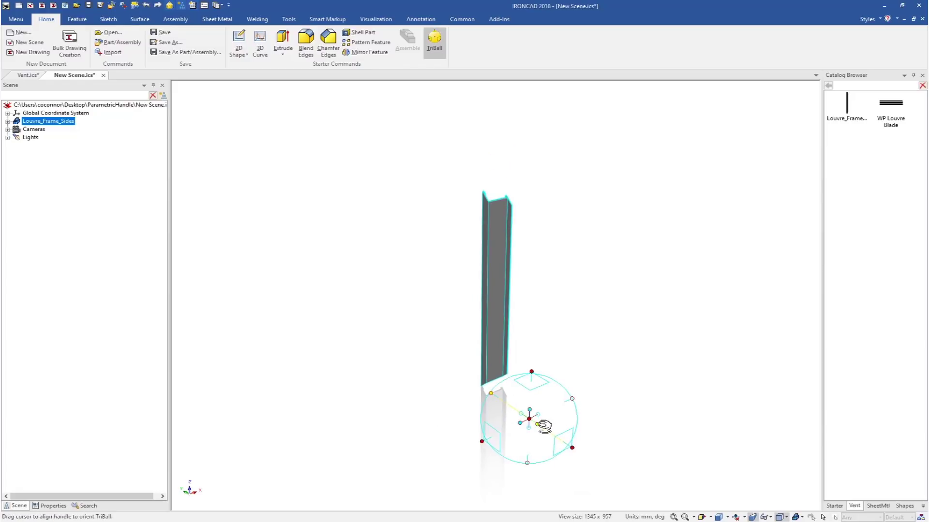
{"action": "right_click", "coordinate": [537, 425]}
{"action": "mouse_move", "coordinate": [568, 425]}
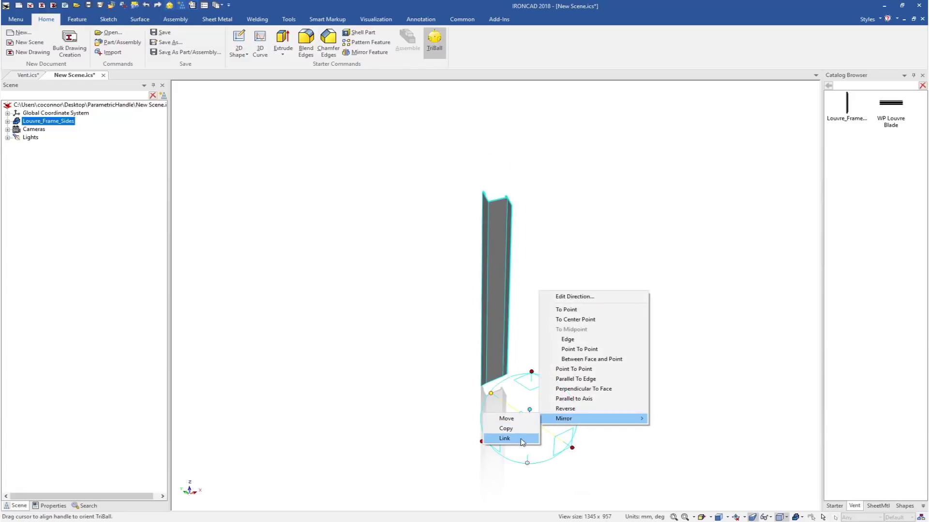
{"action": "left_click", "coordinate": [505, 438]}
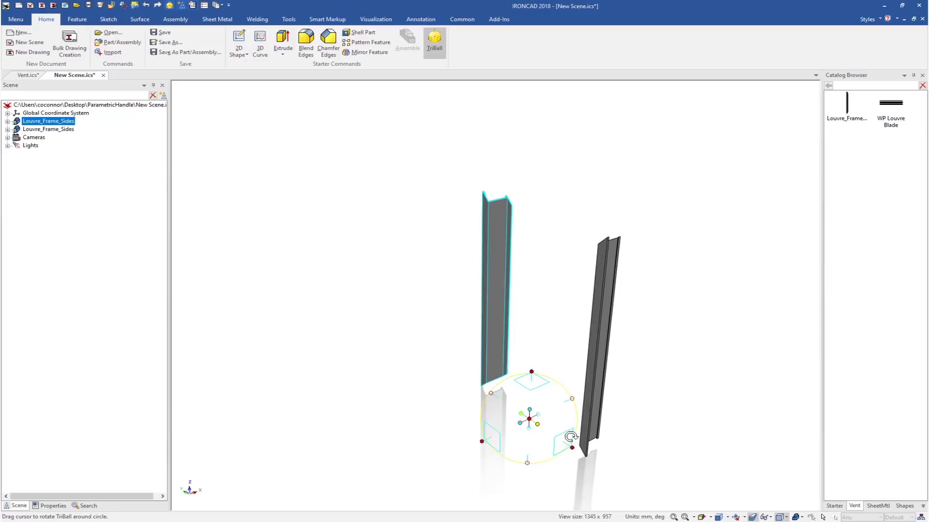
{"action": "key", "text": "space"}
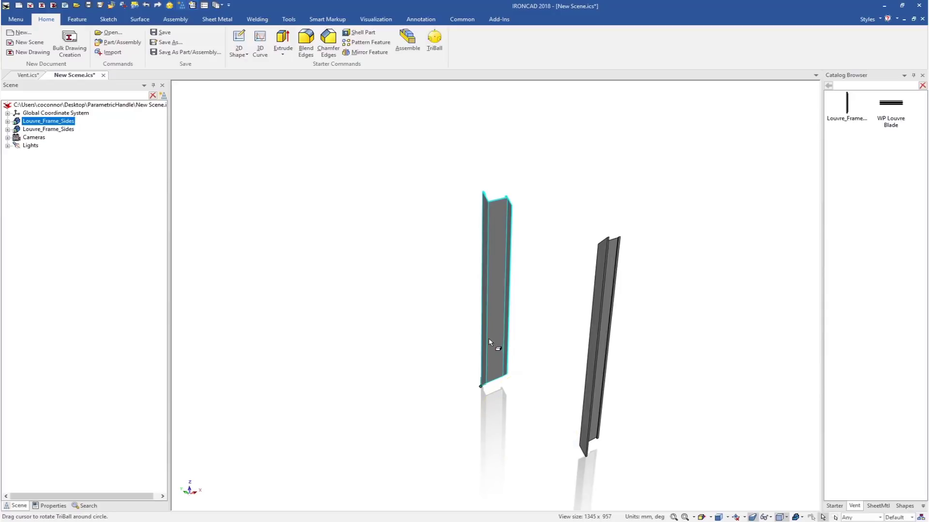
{"action": "right_click", "coordinate": [489, 342]}
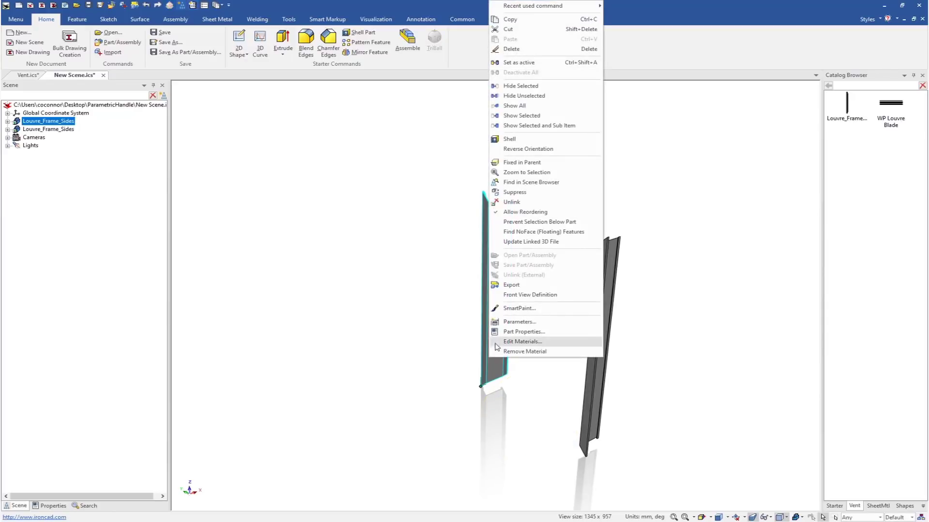
{"action": "left_click", "coordinate": [493, 371]}
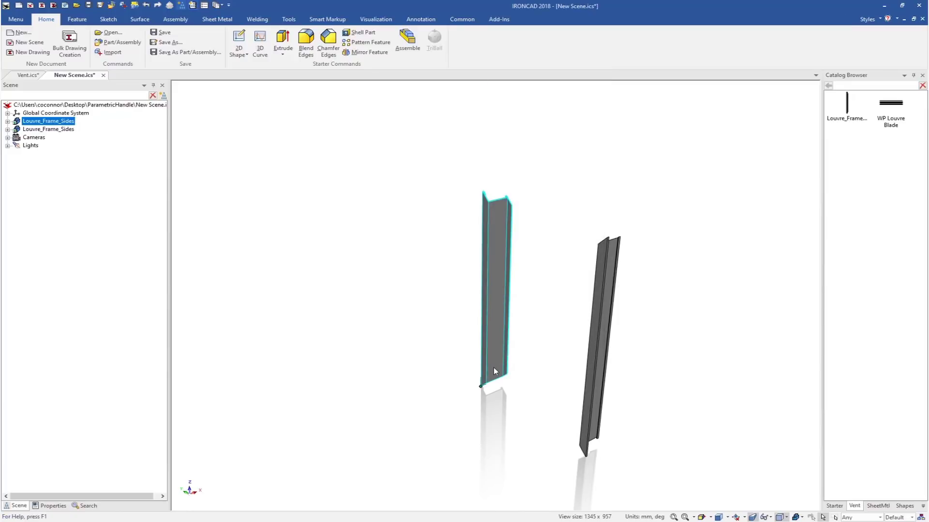
{"action": "left_click", "coordinate": [491, 356]}
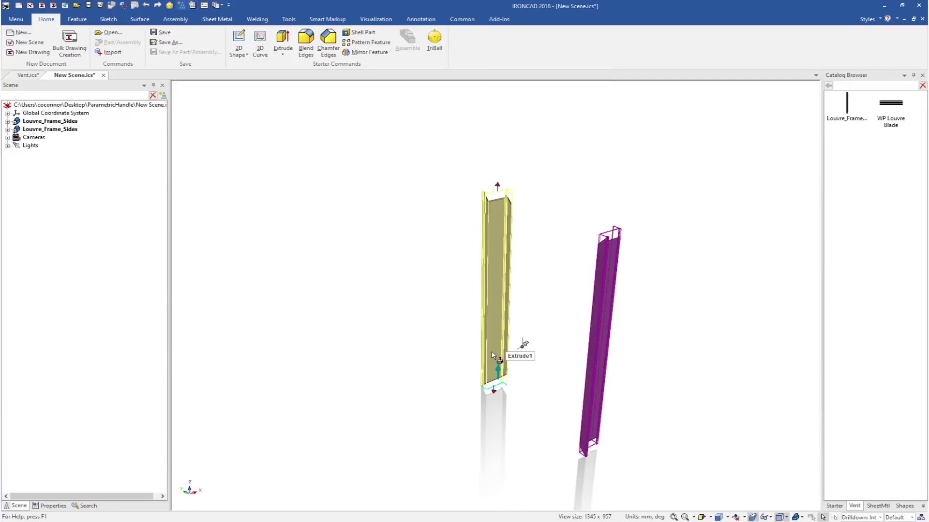
{"action": "right_click", "coordinate": [492, 352]}
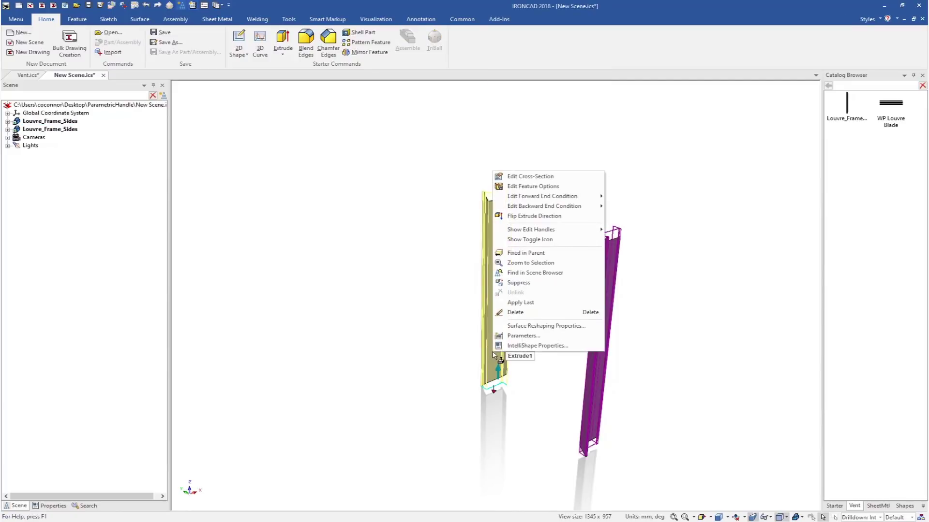
{"action": "left_click", "coordinate": [531, 346]}
{"action": "left_click", "coordinate": [350, 191]}
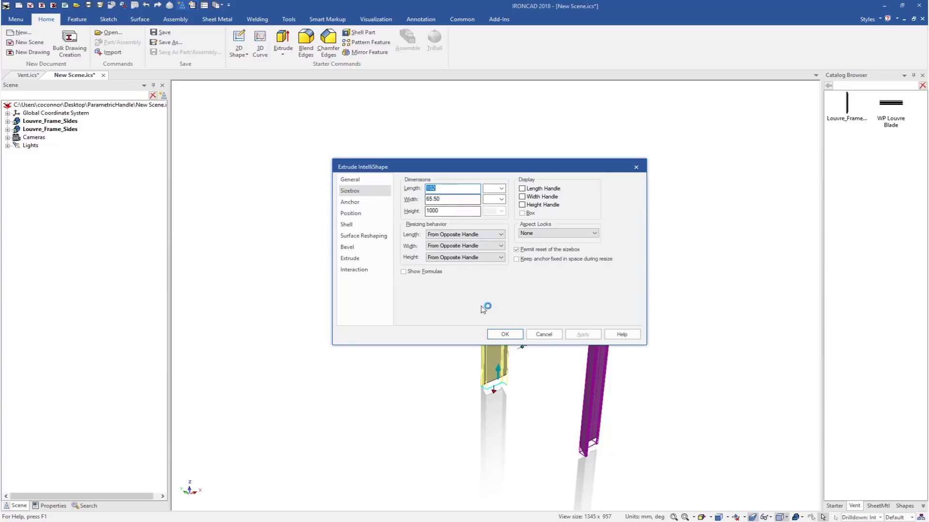
{"action": "left_click", "coordinate": [543, 334]}
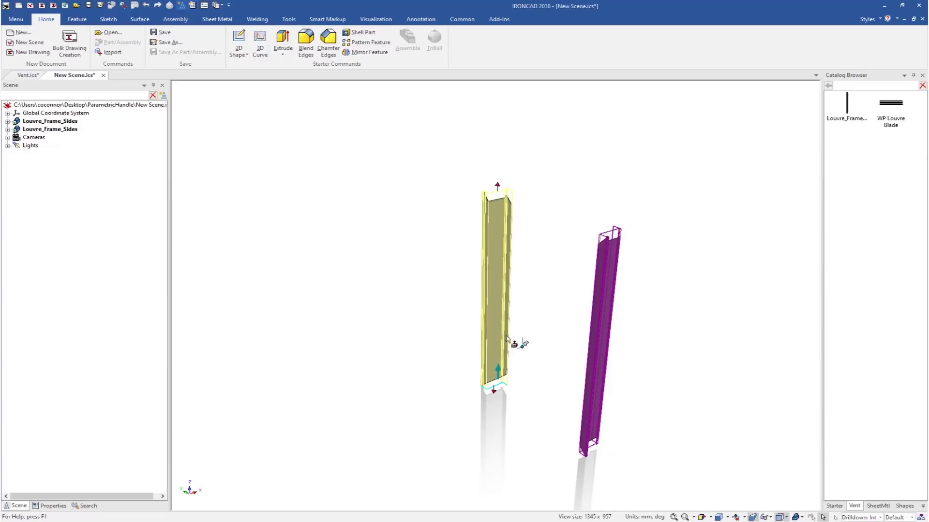
{"action": "left_click", "coordinate": [492, 315]}
{"action": "right_click", "coordinate": [491, 315]}
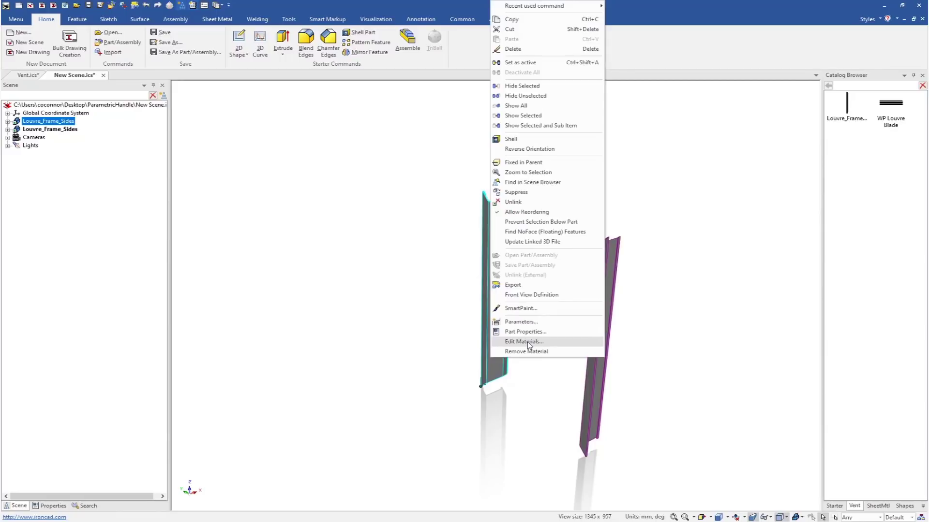
In the part's parameter table, add parameter SideH = 1000 mm
{"action": "left_click", "coordinate": [524, 323]}
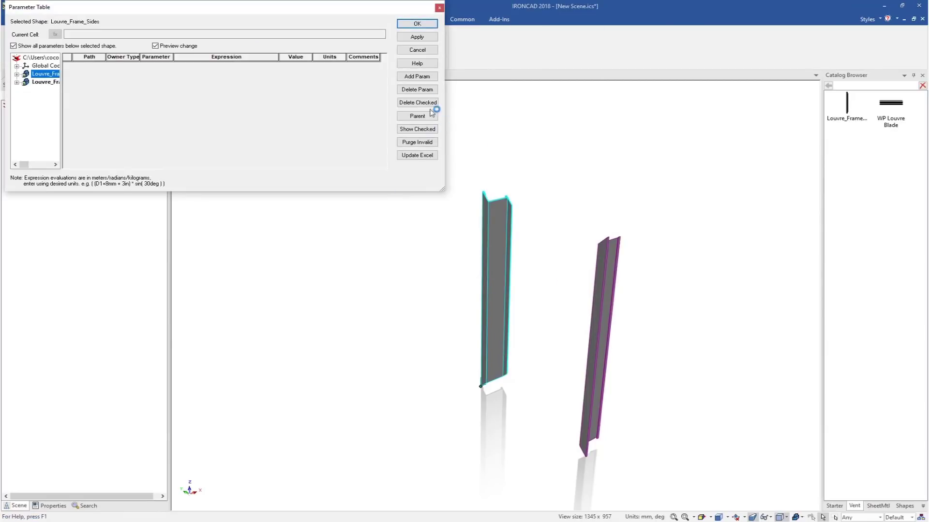
{"action": "left_click", "coordinate": [420, 79]}
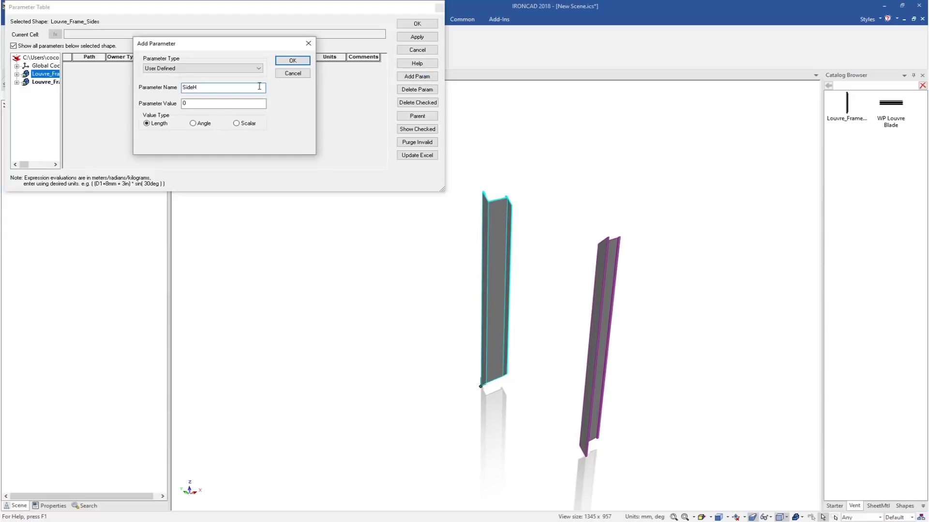
{"action": "left_click", "coordinate": [214, 102]}
{"action": "left_click", "coordinate": [292, 61]}
Add parameters L = 102 mm and W = 65.5 mm, then close the table
{"action": "left_click", "coordinate": [422, 80]}
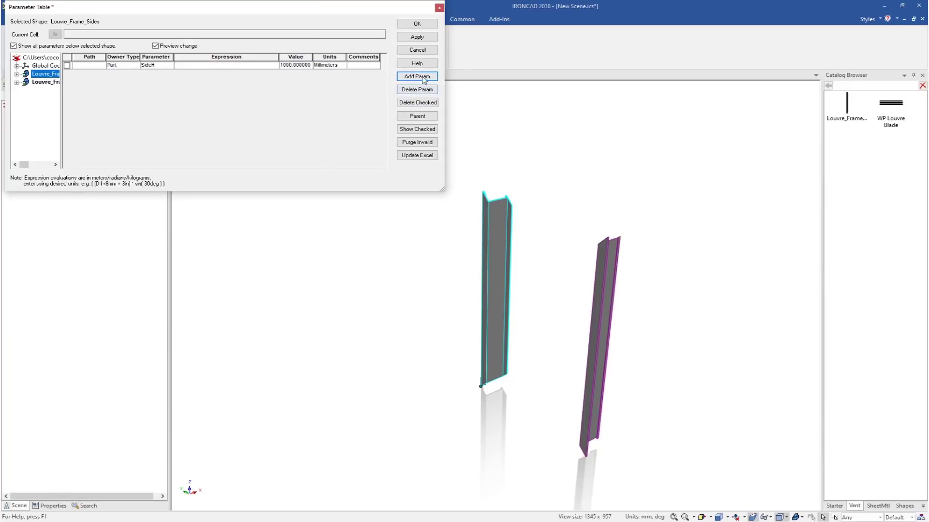
{"action": "key", "text": "Tab"}
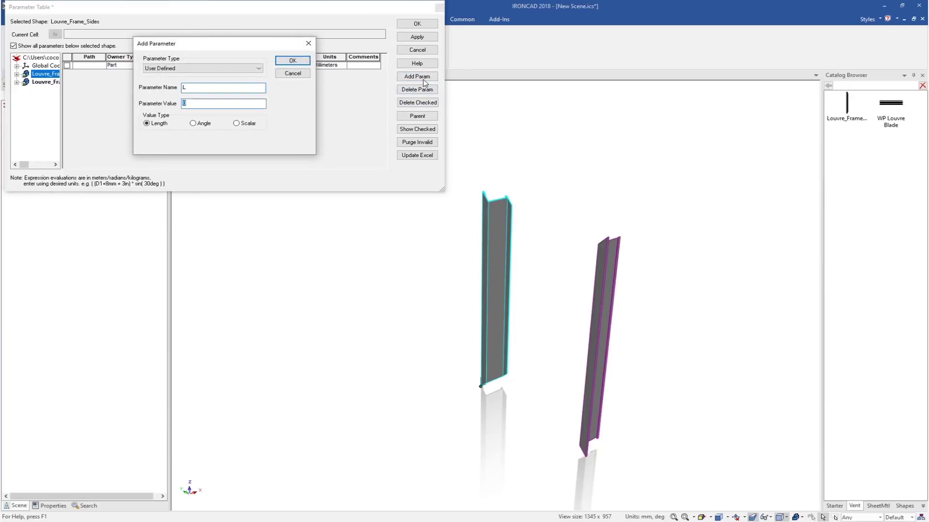
{"action": "key", "text": "Return"}
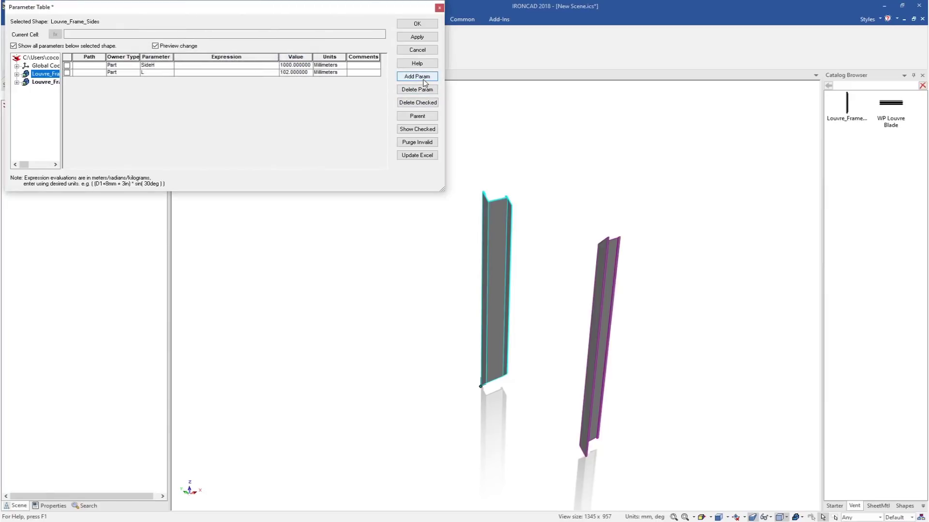
{"action": "left_click", "coordinate": [416, 76]}
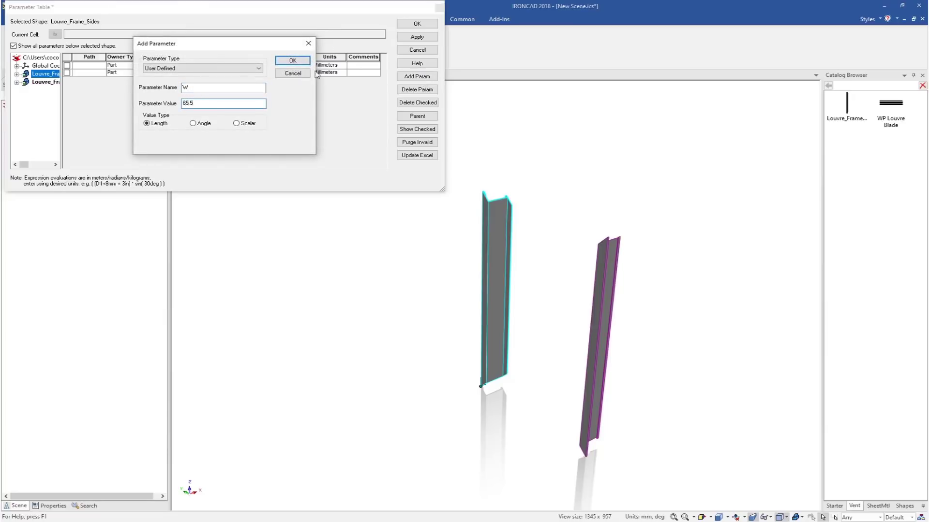
{"action": "left_click", "coordinate": [292, 60]}
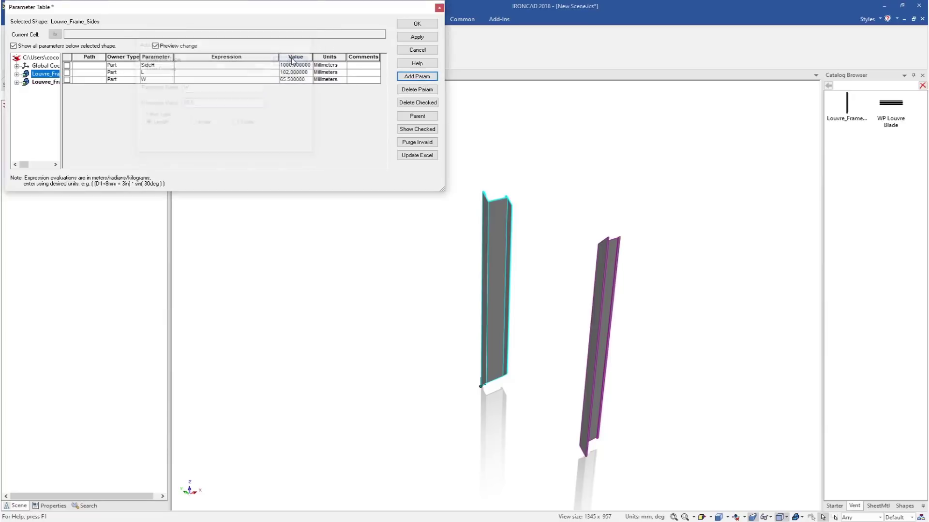
{"action": "left_click", "coordinate": [416, 25]}
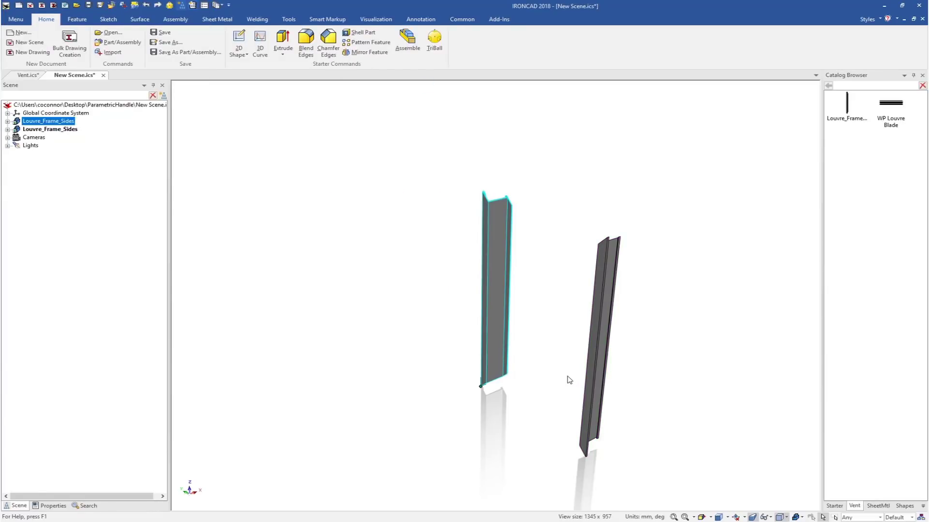
{"action": "key", "text": "F10"}
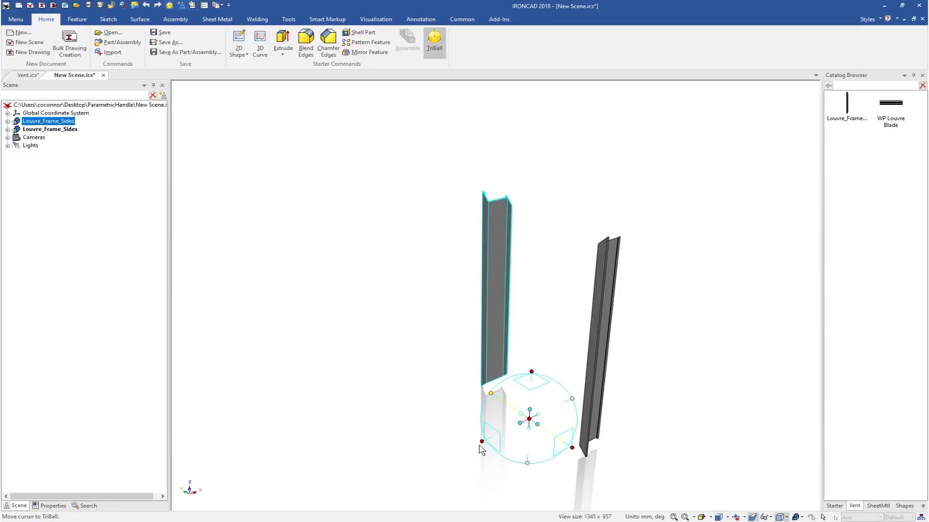
Rotate the frame side with TriBall and place a copy at 90 degrees
{"action": "right_click_drag", "start_coordinate": [522, 446], "coordinate": [531, 412]}
{"action": "left_click", "coordinate": [555, 427]}
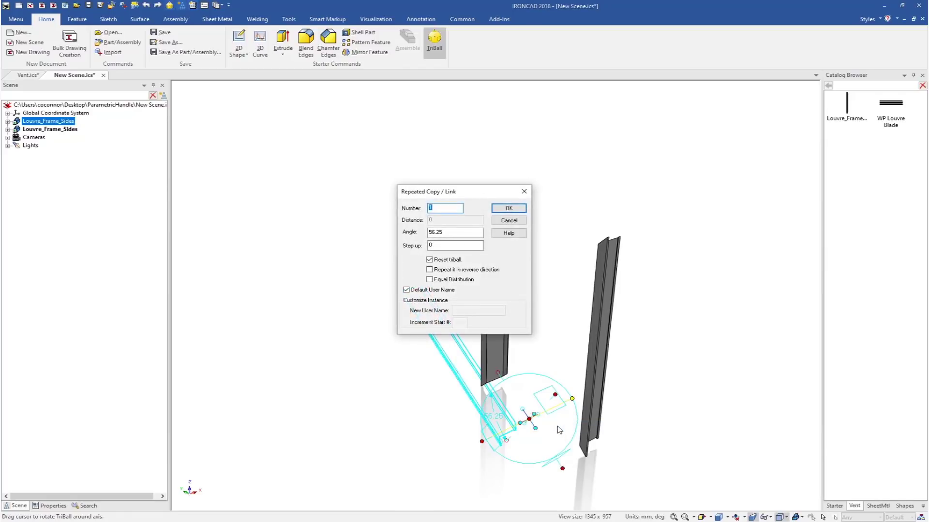
{"action": "type", "text": "90"}
{"action": "key", "text": "Return"}
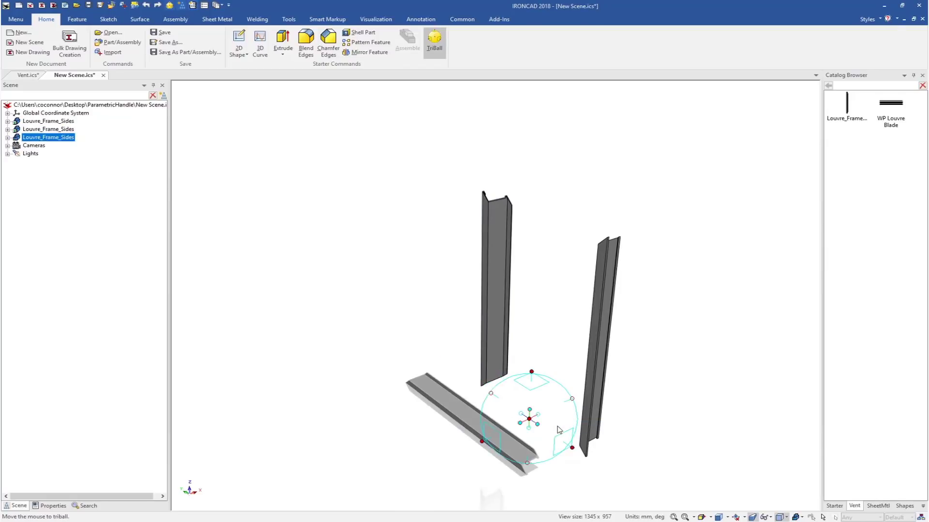
Add a linked mirror copy of the rotated piece to make four frame pieces
{"action": "right_click", "coordinate": [530, 410]}
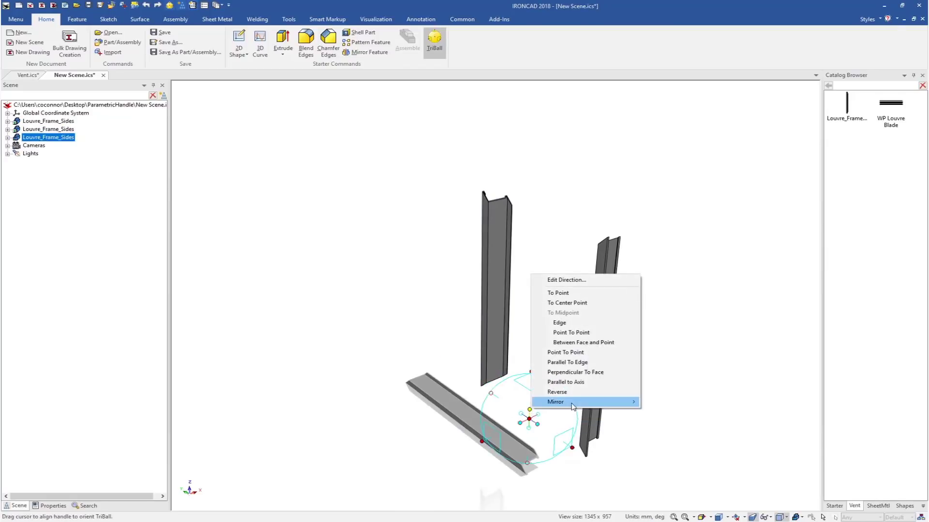
{"action": "mouse_move", "coordinate": [570, 402]}
{"action": "left_click", "coordinate": [497, 421]}
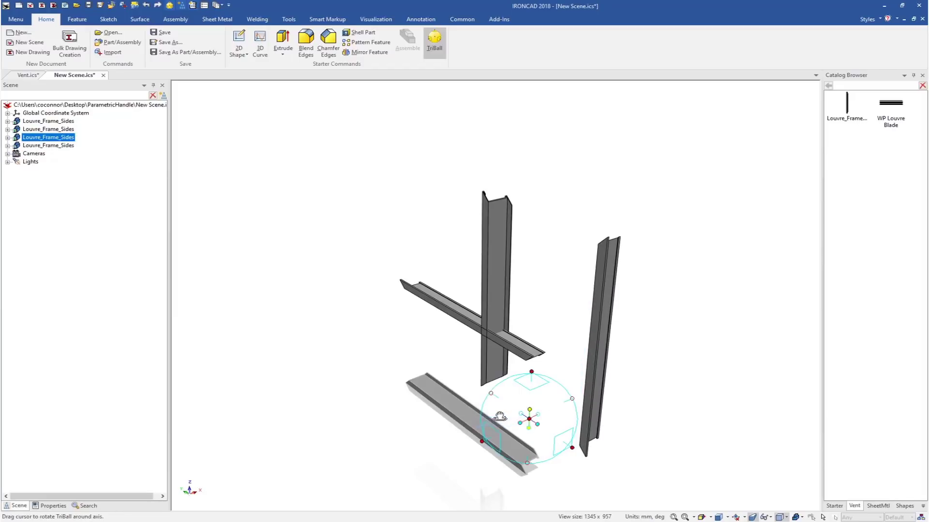
{"action": "key", "text": "F3"}
{"action": "left_click_drag", "start_coordinate": [535, 415], "coordinate": [481, 445]}
{"action": "key", "text": "F3"}
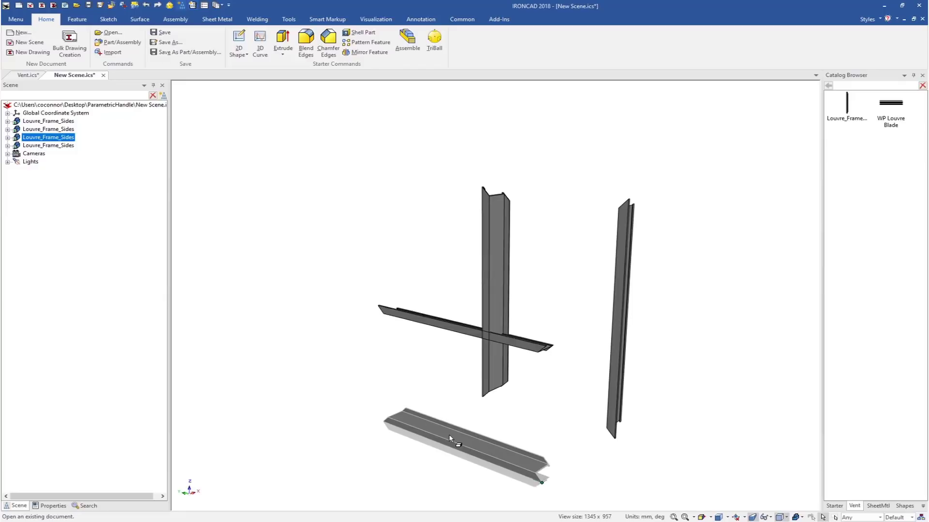
{"action": "right_click", "coordinate": [448, 435]}
In the bottom piece's parameter table, rename SideH to a new name beginning with 'T'
{"action": "left_click", "coordinate": [476, 396]}
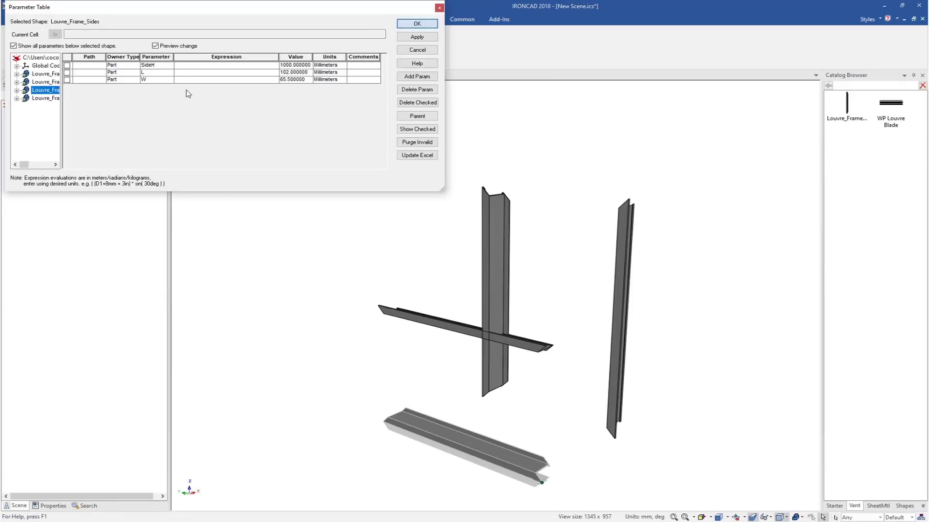
{"action": "left_click", "coordinate": [154, 66]}
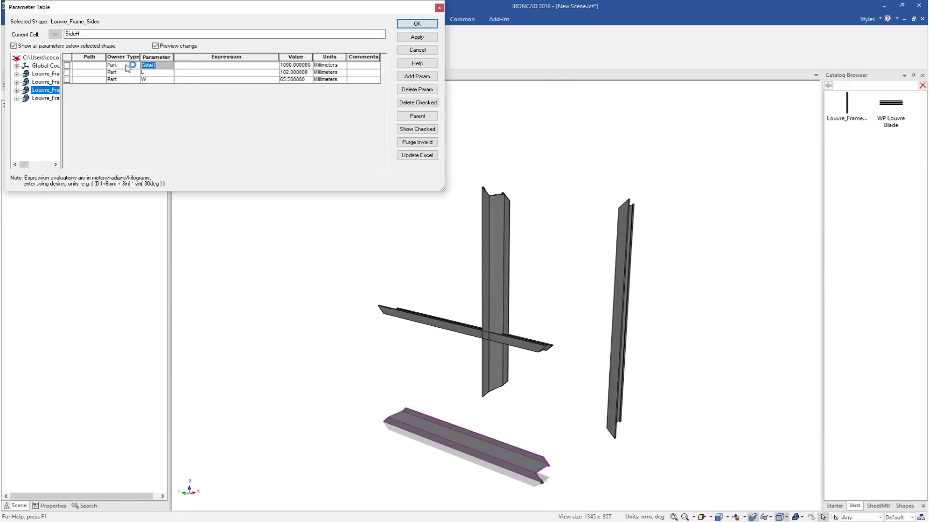
{"action": "type", "text": "TopW"}
{"action": "left_click", "coordinate": [417, 23]}
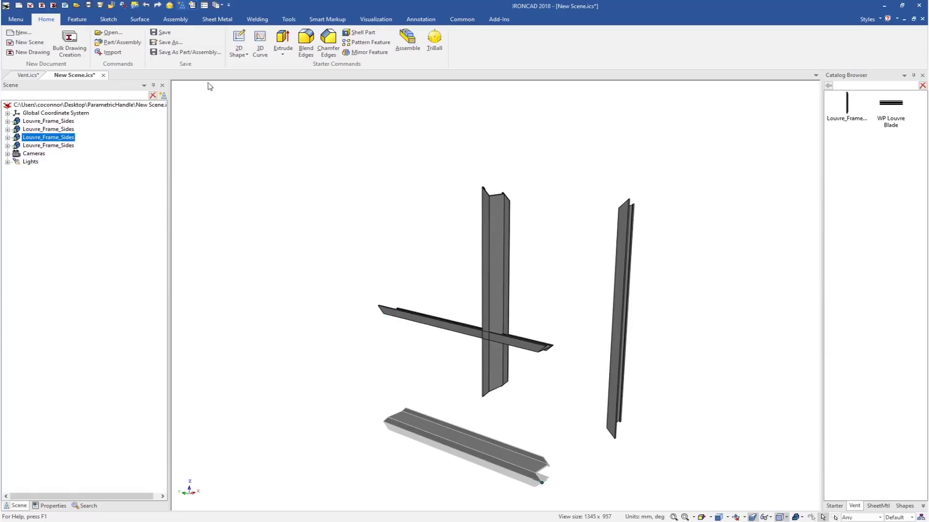
{"action": "left_click", "coordinate": [176, 20]}
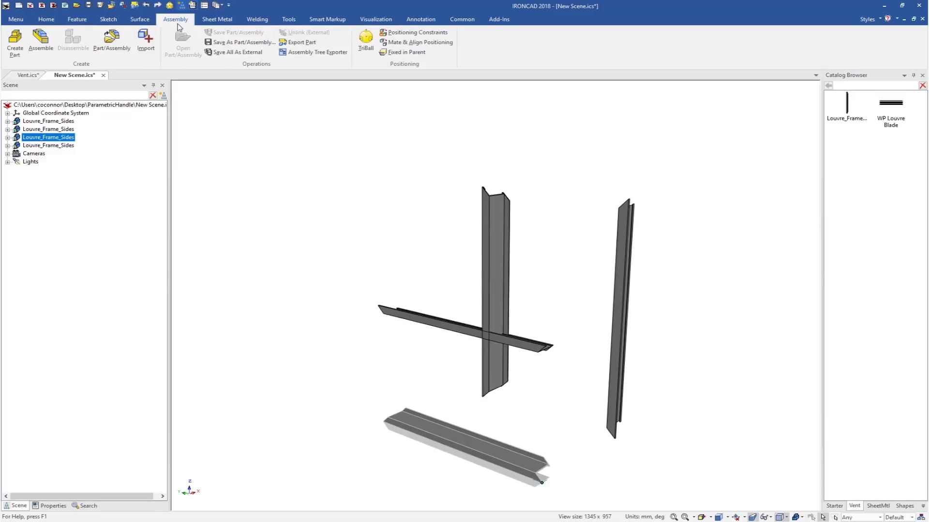
Constrain the top beam's end corner coincident with one post's top corner and align them
{"action": "left_click", "coordinate": [411, 33]}
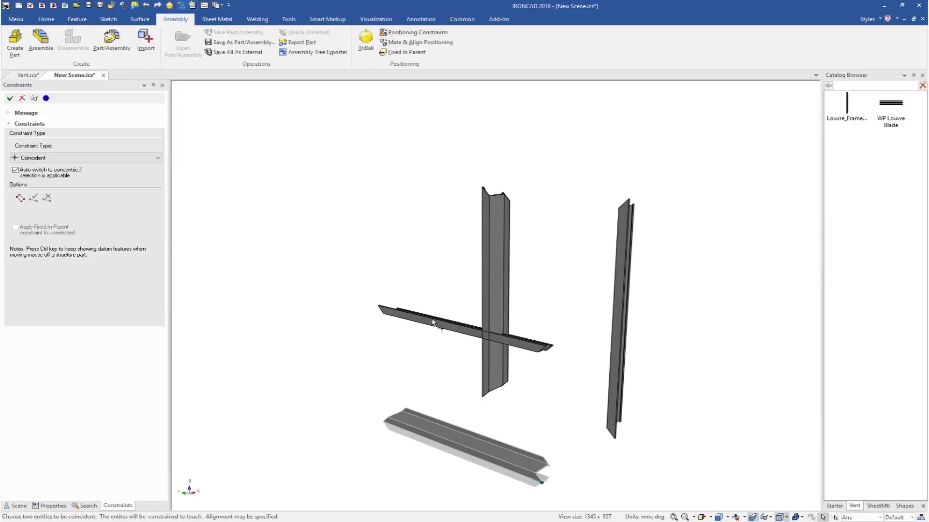
{"action": "scroll", "coordinate": [368, 319], "scroll_direction": "up", "scroll_amount": 5}
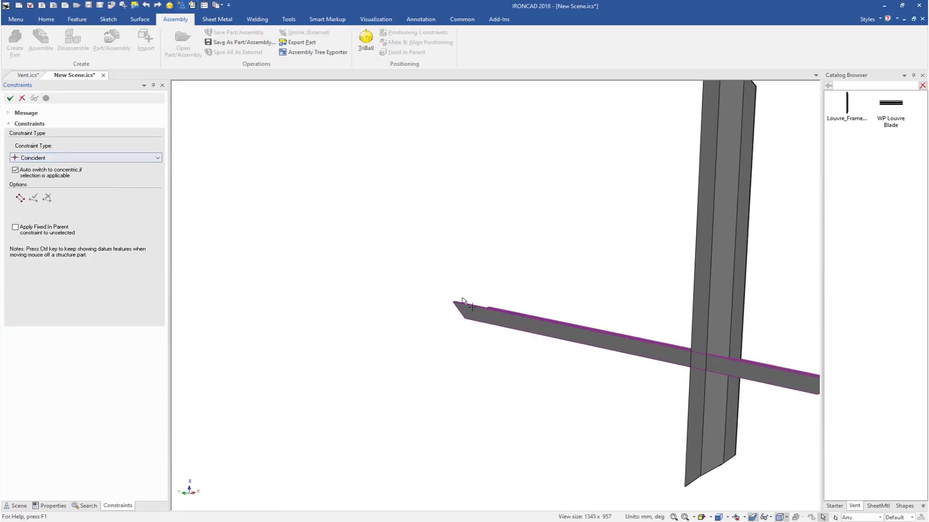
{"action": "scroll", "coordinate": [458, 308], "scroll_direction": "up", "scroll_amount": 3}
{"action": "scroll", "coordinate": [458, 308], "scroll_direction": "up", "scroll_amount": 1}
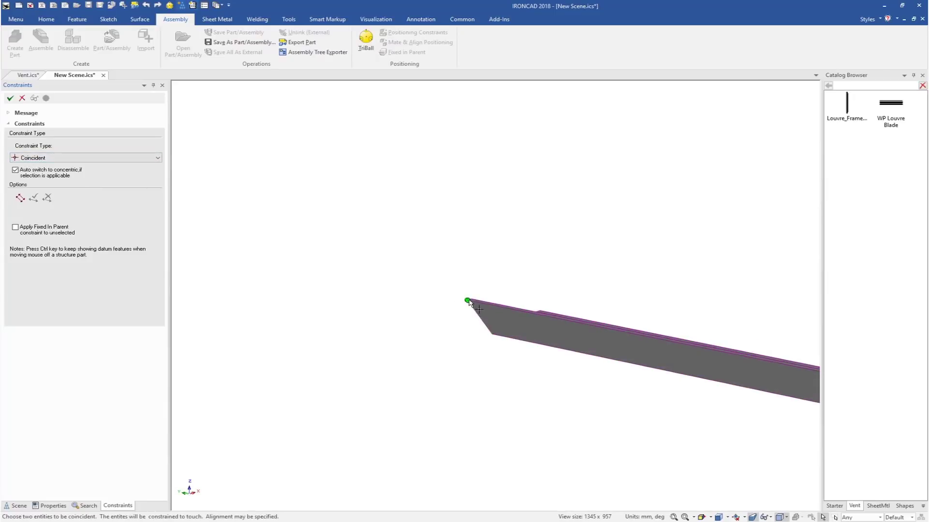
{"action": "left_click", "coordinate": [468, 302]}
{"action": "scroll", "coordinate": [629, 218], "scroll_direction": "down", "scroll_amount": 3}
{"action": "scroll", "coordinate": [604, 198], "scroll_direction": "up", "scroll_amount": 3}
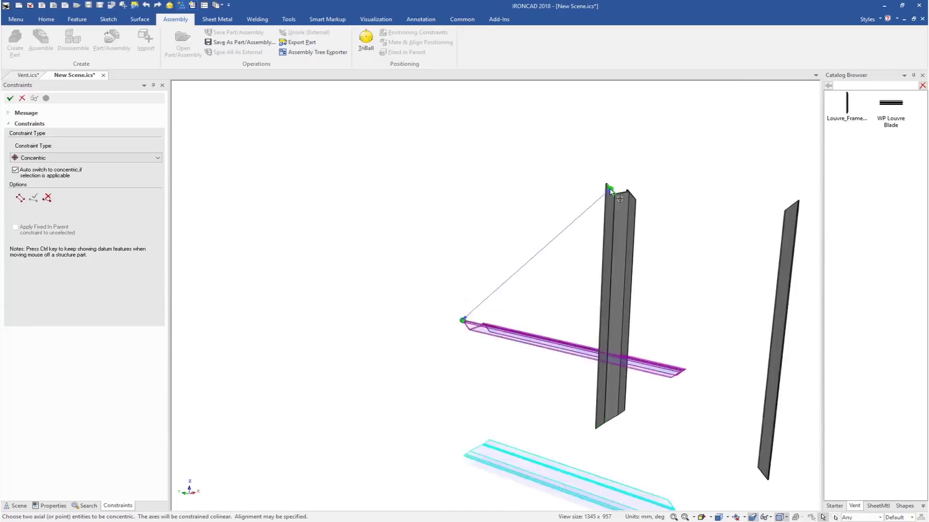
{"action": "scroll", "coordinate": [533, 253], "scroll_direction": "up", "scroll_amount": 2}
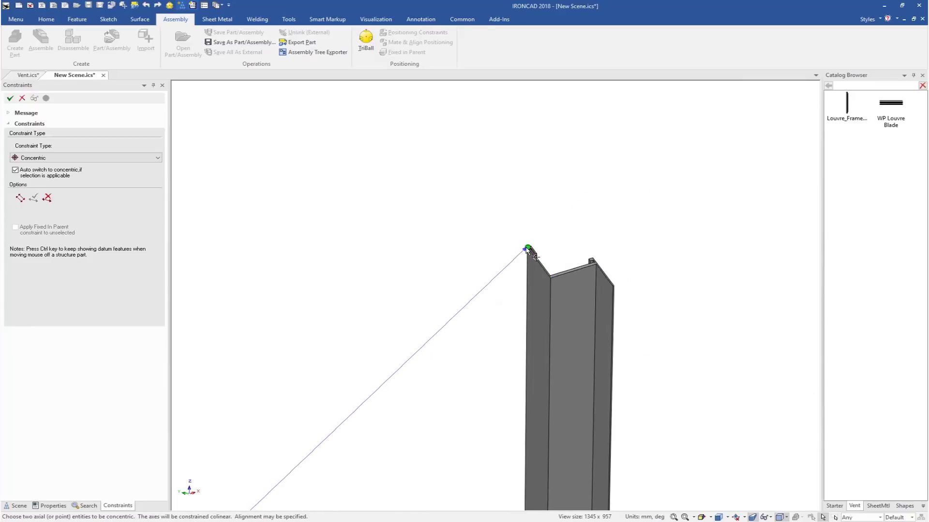
{"action": "left_click", "coordinate": [527, 249]}
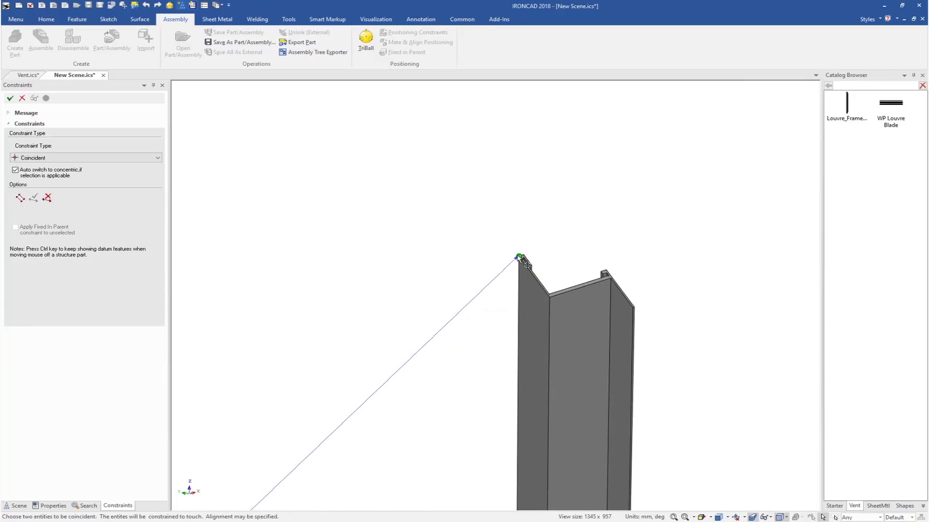
{"action": "left_click", "coordinate": [498, 296]}
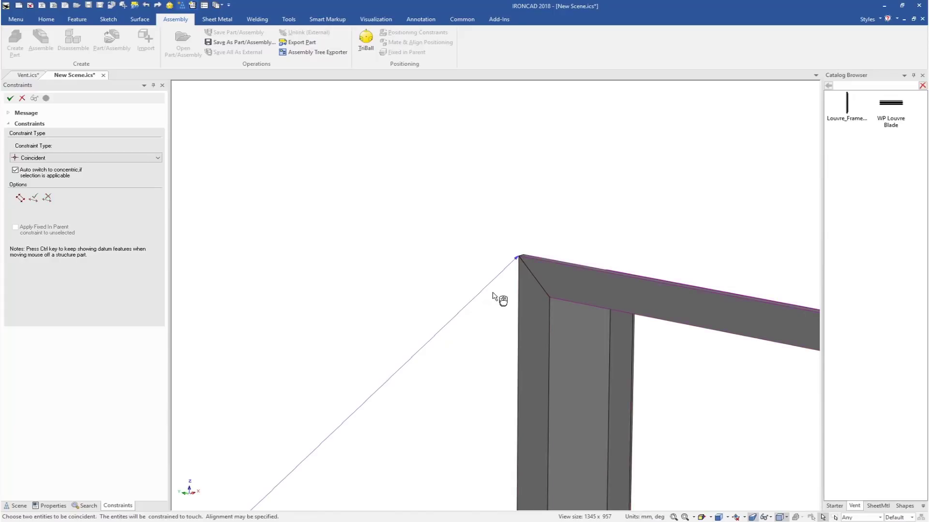
{"action": "left_click", "coordinate": [549, 299]}
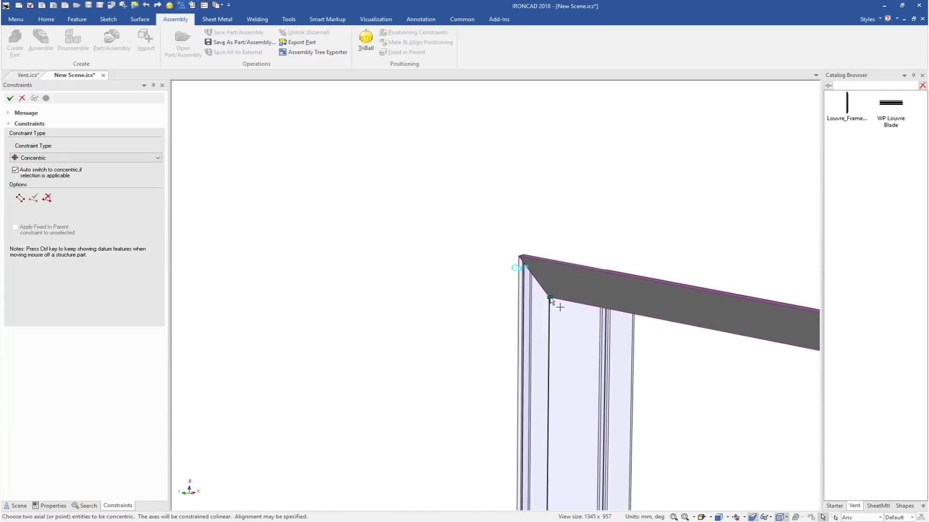
{"action": "left_click", "coordinate": [535, 318]}
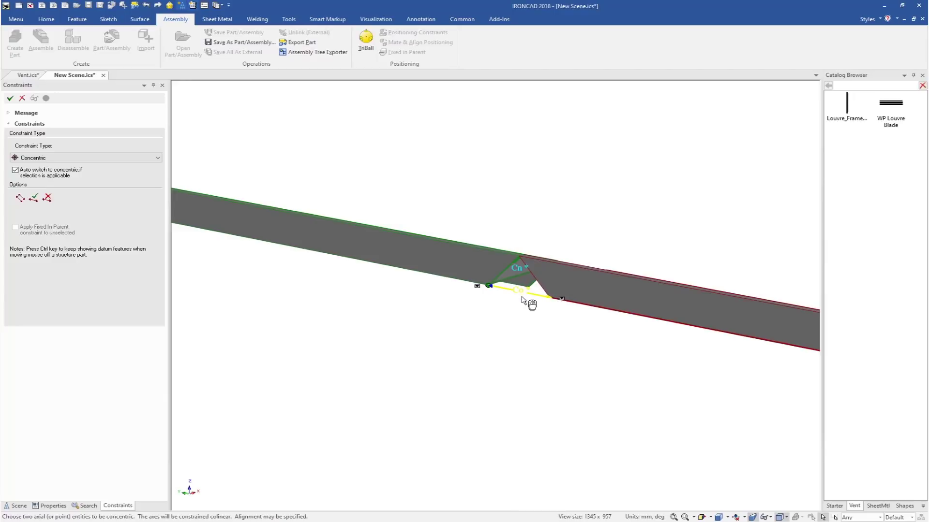
{"action": "left_click", "coordinate": [47, 198]}
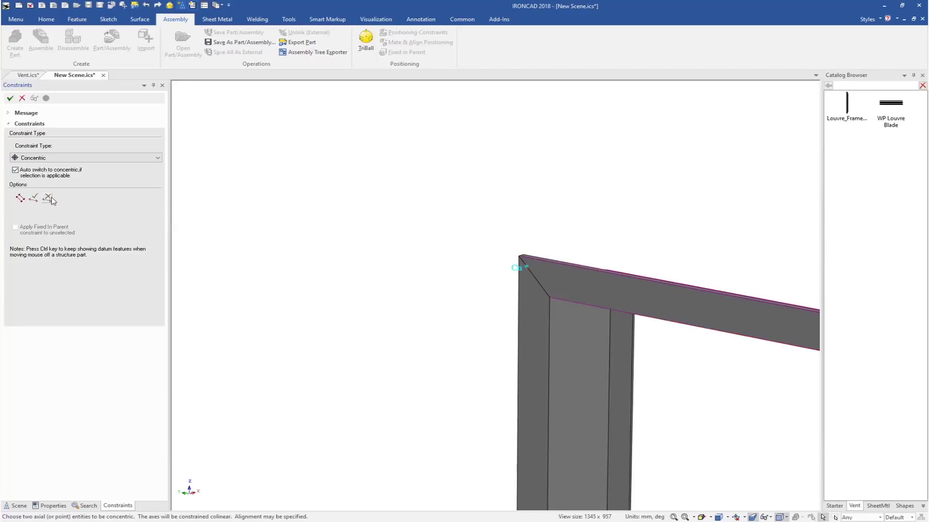
{"action": "left_click", "coordinate": [550, 299]}
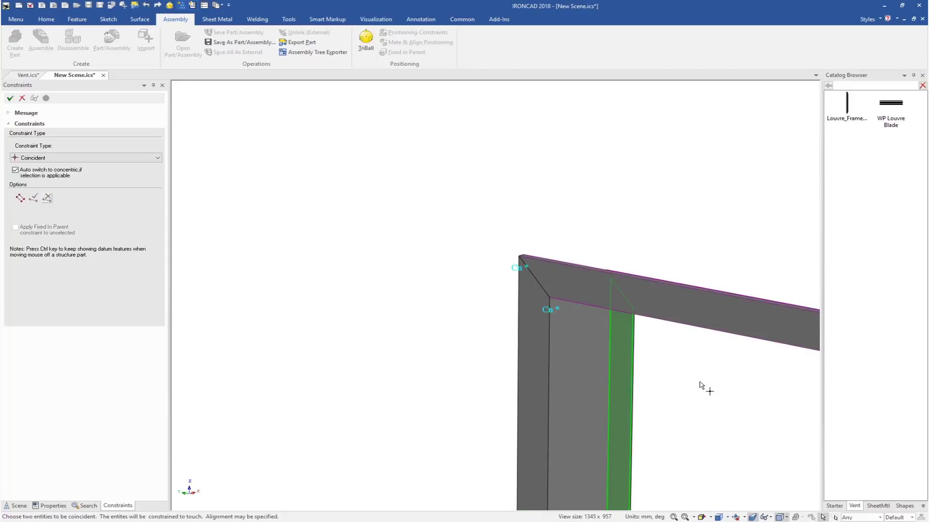
Mate the other post's top corner to the beam's opposite end corner
{"action": "scroll", "coordinate": [701, 385], "scroll_direction": "down", "scroll_amount": 1}
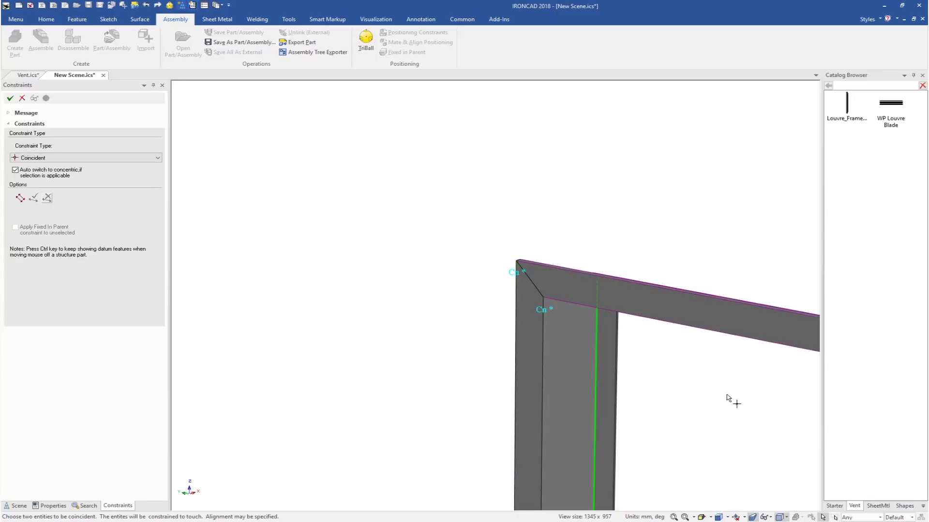
{"action": "scroll", "coordinate": [721, 389], "scroll_direction": "down", "scroll_amount": 4}
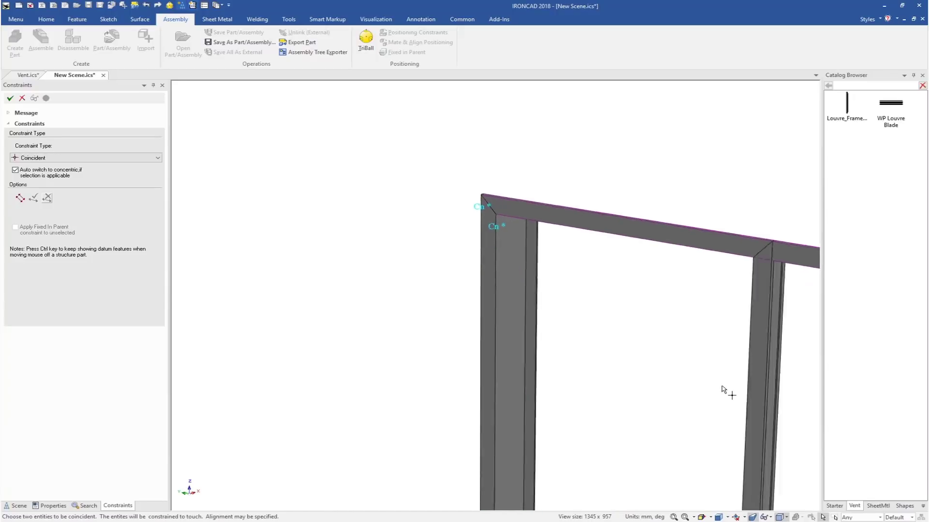
{"action": "scroll", "coordinate": [587, 193], "scroll_direction": "up", "scroll_amount": 3}
{"action": "scroll", "coordinate": [516, 249], "scroll_direction": "up", "scroll_amount": 3}
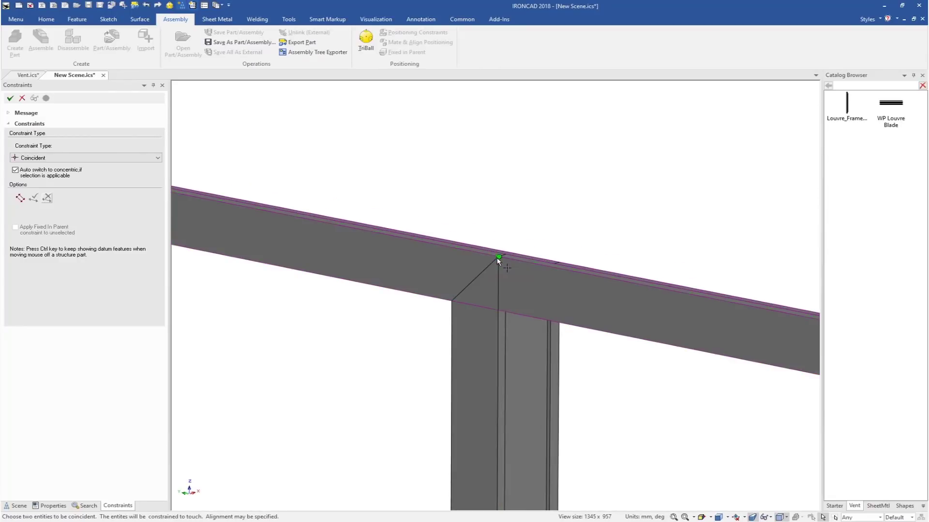
{"action": "left_click", "coordinate": [498, 256]}
{"action": "scroll", "coordinate": [648, 293], "scroll_direction": "down", "scroll_amount": 2}
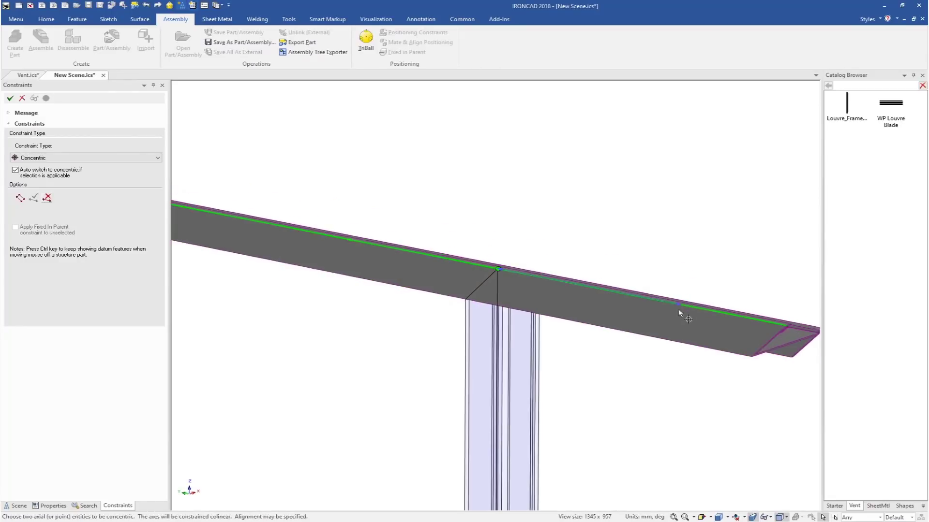
{"action": "left_click", "coordinate": [786, 327]}
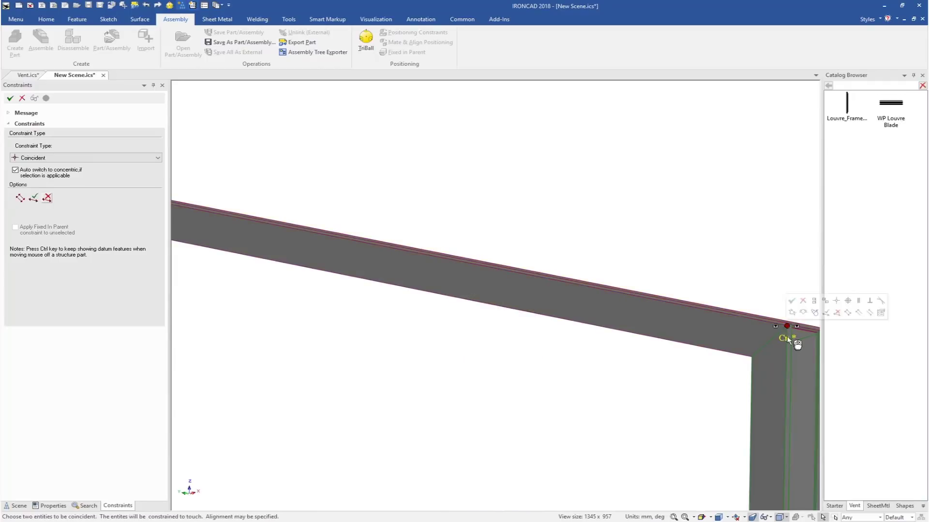
{"action": "left_click", "coordinate": [752, 357]}
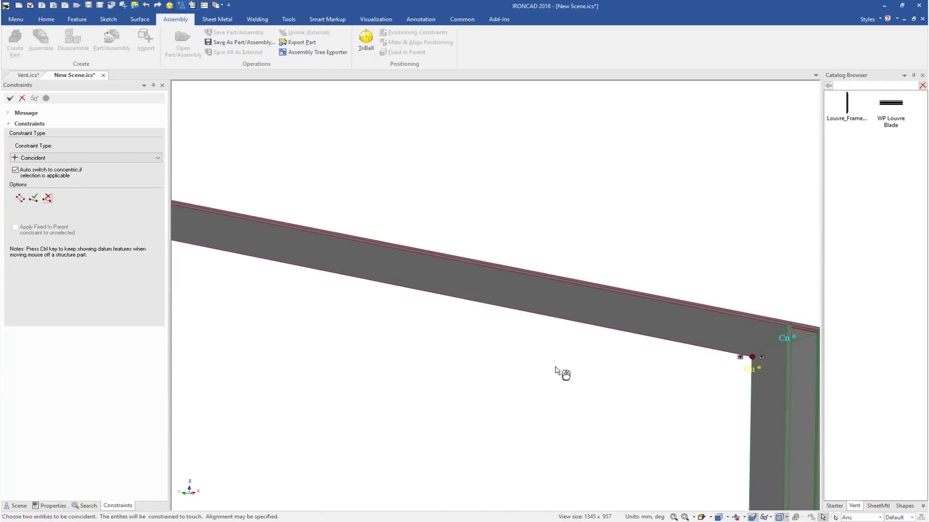
{"action": "scroll", "coordinate": [460, 392], "scroll_direction": "down", "scroll_amount": 4}
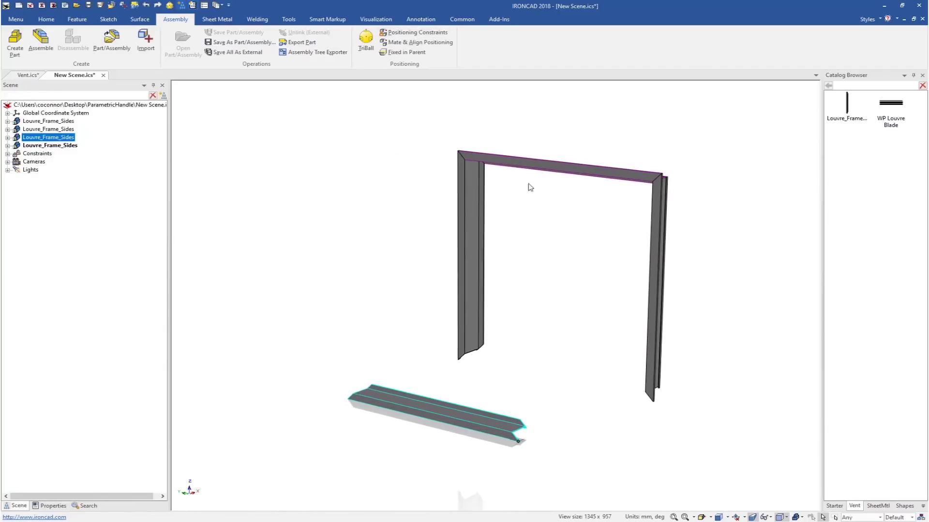
Snap the bottom beam's end edge onto one post's lower corner
{"action": "left_click", "coordinate": [415, 33]}
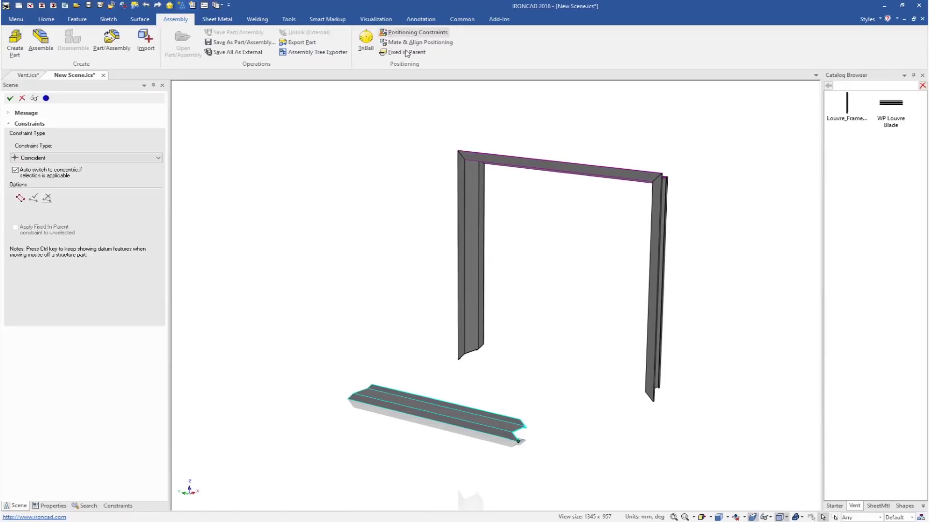
{"action": "scroll", "coordinate": [358, 409], "scroll_direction": "up", "scroll_amount": 5}
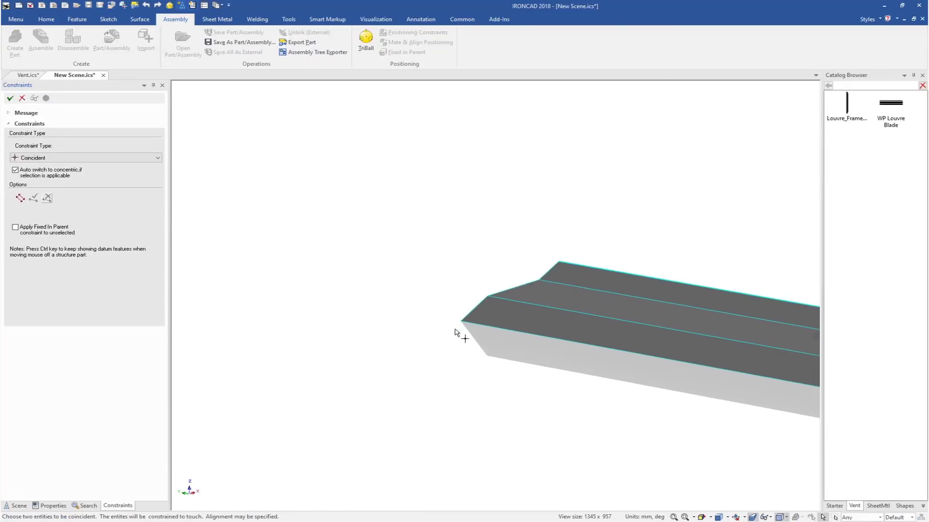
{"action": "left_click", "coordinate": [463, 322]}
{"action": "scroll", "coordinate": [679, 253], "scroll_direction": "down", "scroll_amount": 3}
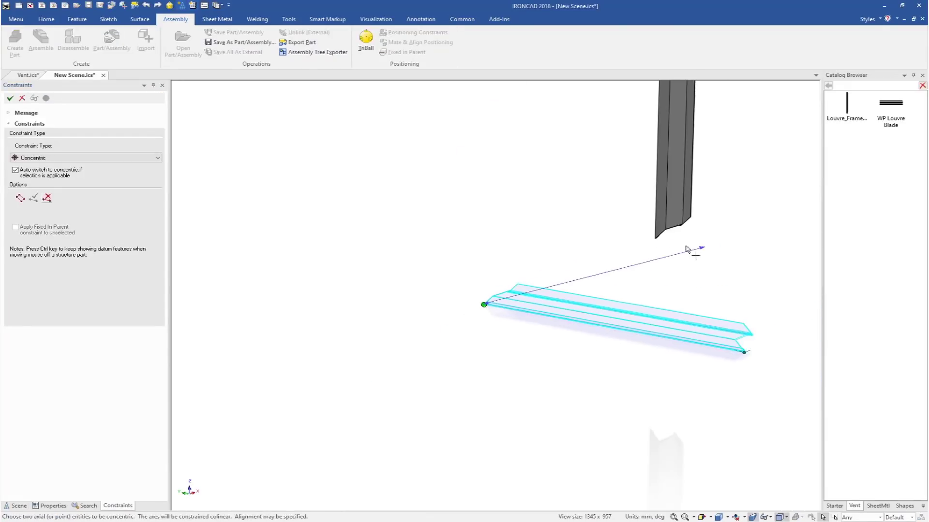
{"action": "scroll", "coordinate": [576, 276], "scroll_direction": "up", "scroll_amount": 4}
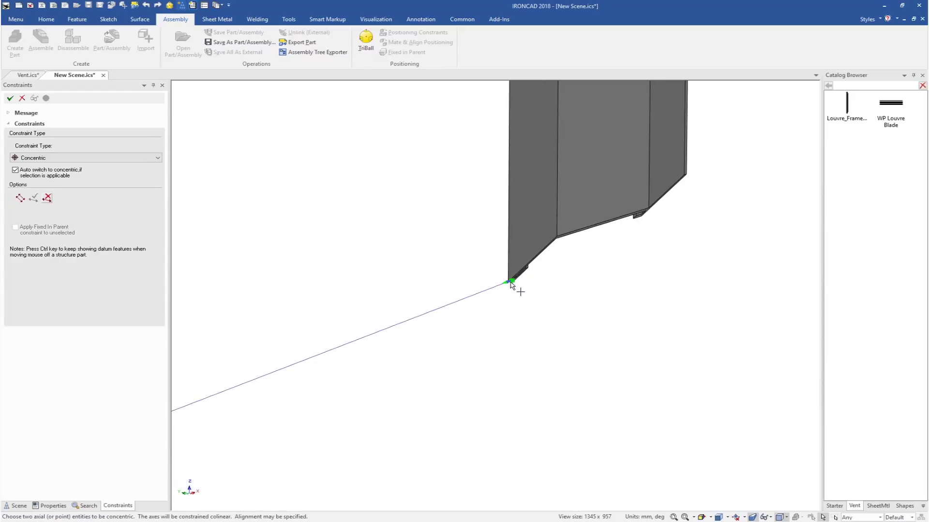
{"action": "left_click", "coordinate": [508, 283]}
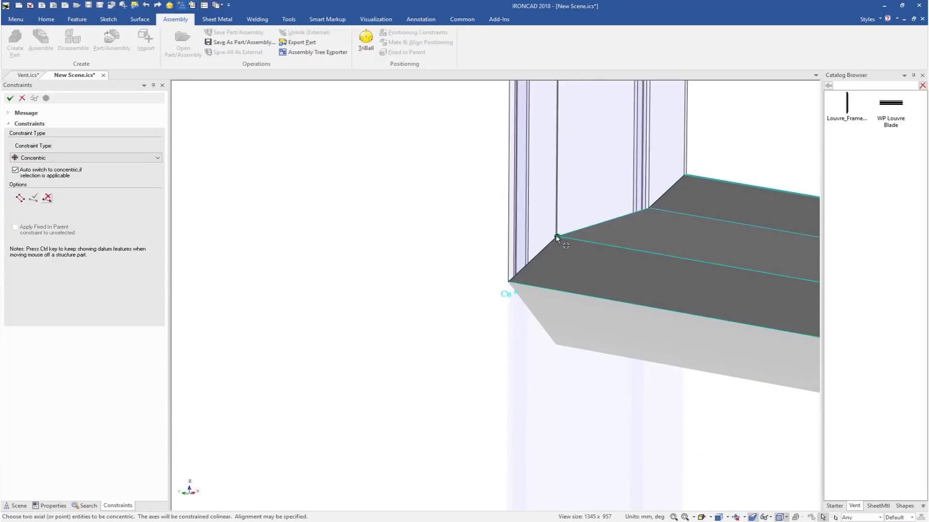
Add coincident constraints at the remaining lower mitre corners and accept
{"action": "left_click", "coordinate": [557, 237]}
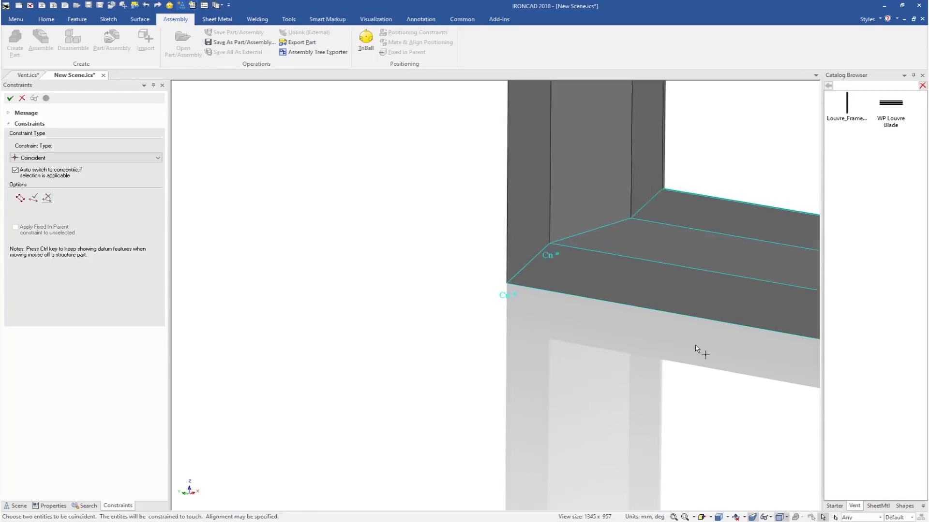
{"action": "scroll", "coordinate": [712, 338], "scroll_direction": "down", "scroll_amount": 4}
{"action": "scroll", "coordinate": [556, 305], "scroll_direction": "up", "scroll_amount": 5}
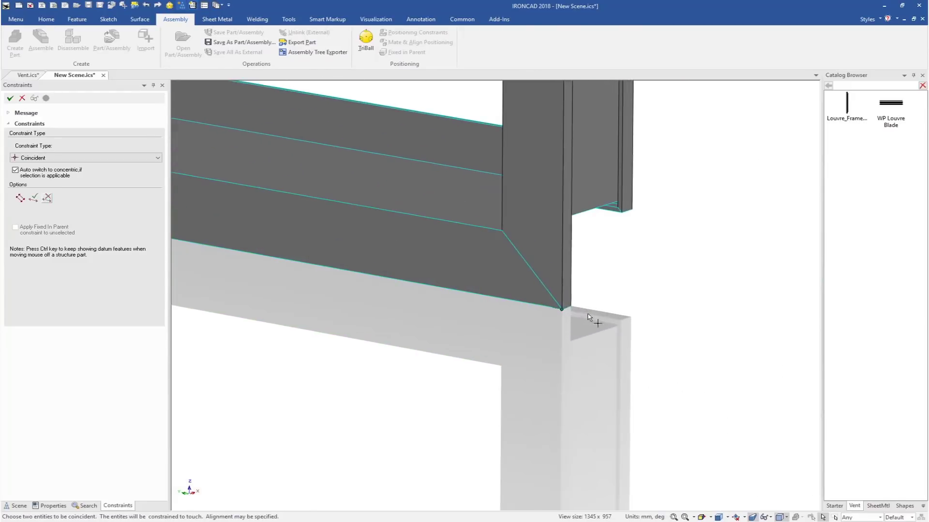
{"action": "left_click", "coordinate": [559, 306]}
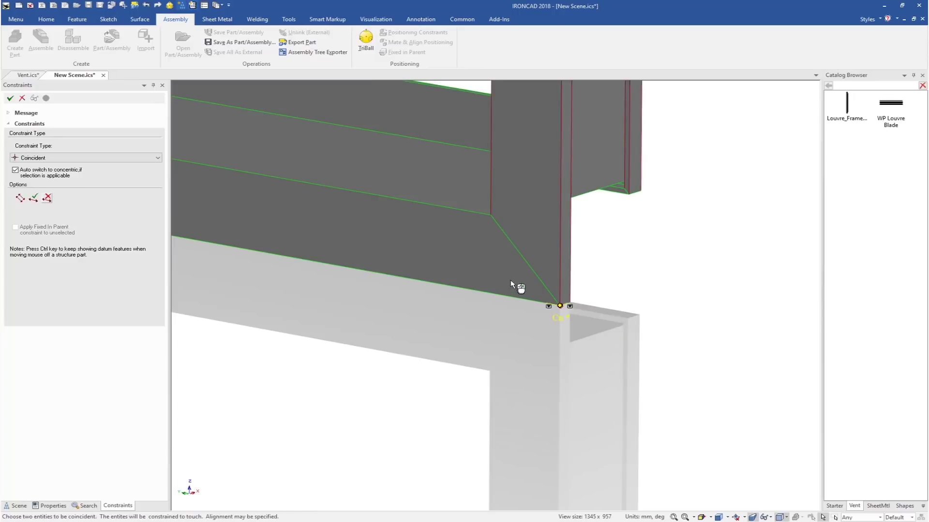
{"action": "left_click", "coordinate": [491, 216]}
{"action": "left_click", "coordinate": [10, 99]}
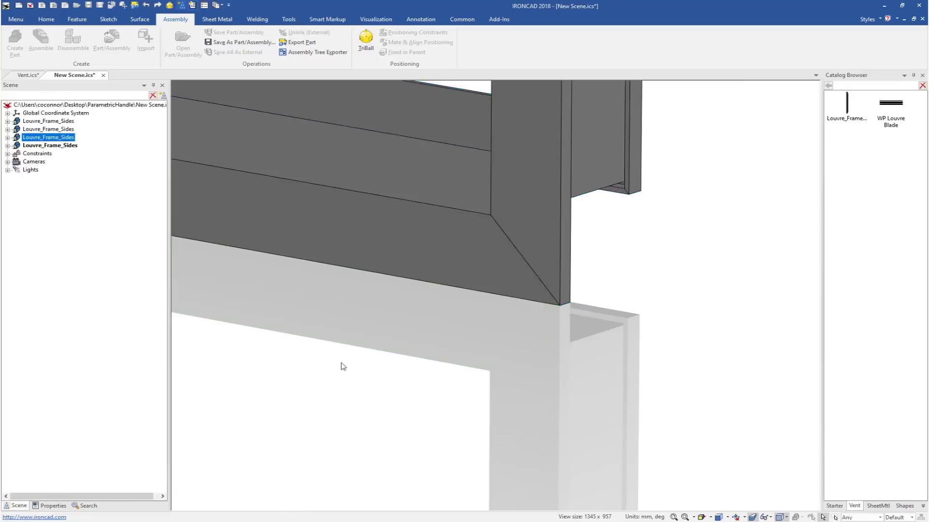
{"action": "left_click", "coordinate": [673, 517]}
Box-select the four Louvre_Frame_Sides, assemble them, and wrap that assembly in another
{"action": "left_click", "coordinate": [514, 370]}
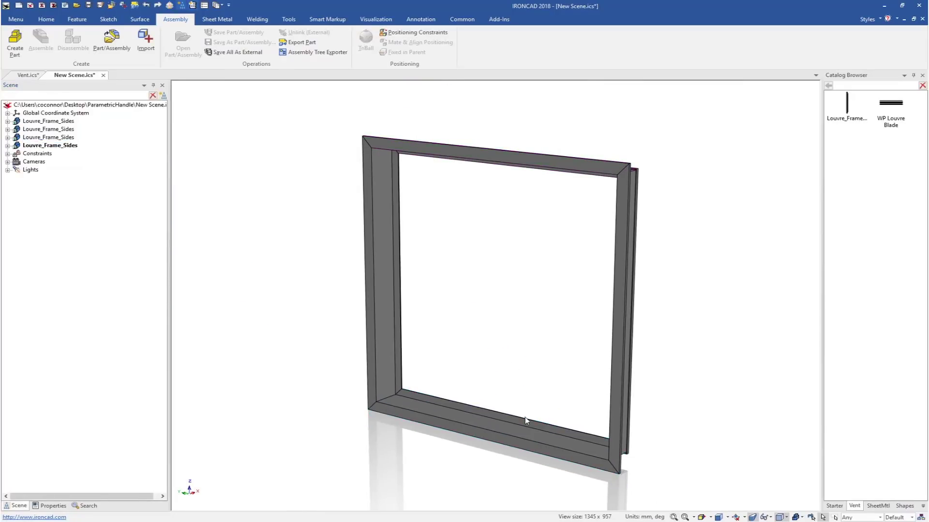
{"action": "left_click", "coordinate": [542, 437]}
{"action": "left_click", "coordinate": [474, 299]}
{"action": "left_click_drag", "start_coordinate": [295, 111], "coordinate": [683, 507]}
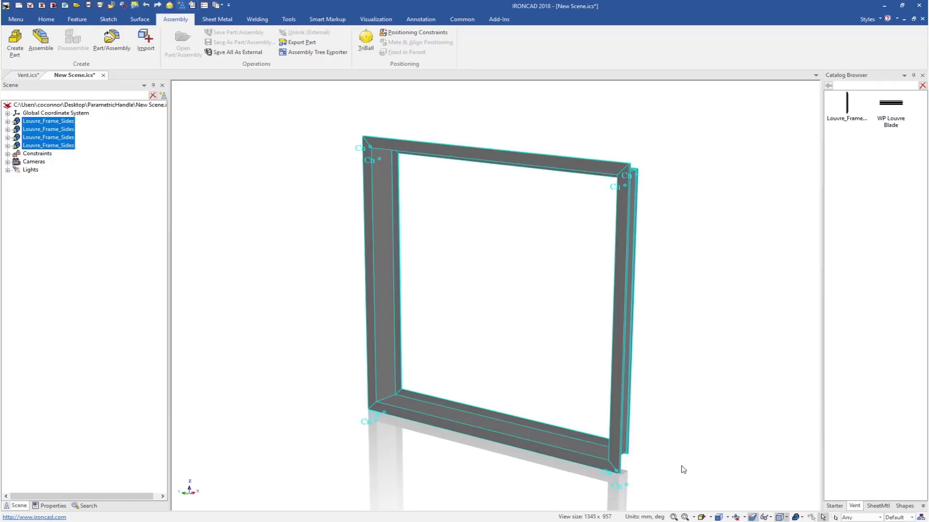
{"action": "right_click", "coordinate": [672, 374]}
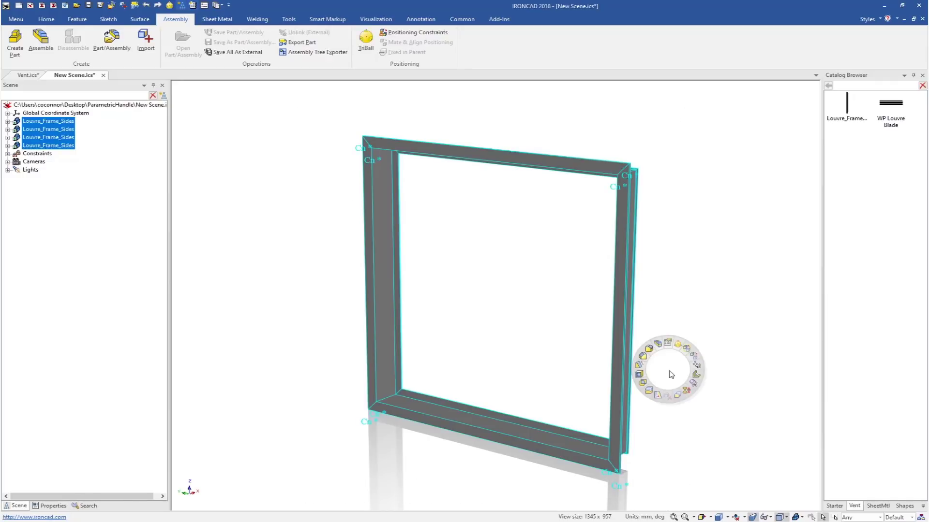
{"action": "left_click", "coordinate": [659, 346]}
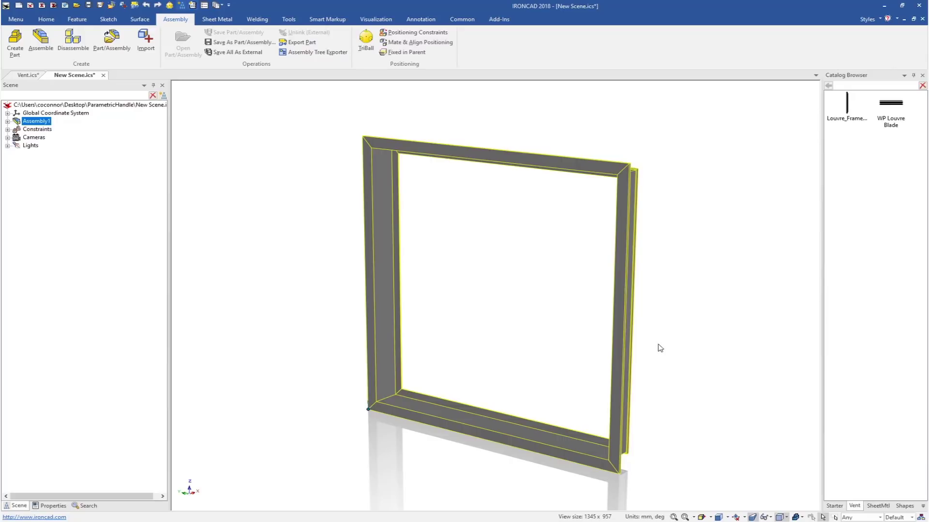
{"action": "right_click", "coordinate": [659, 348]}
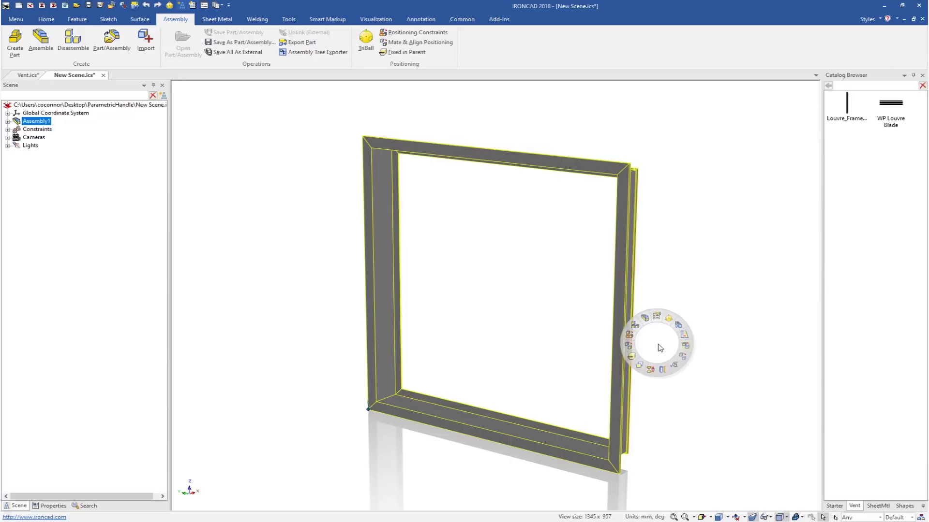
{"action": "left_click", "coordinate": [648, 323]}
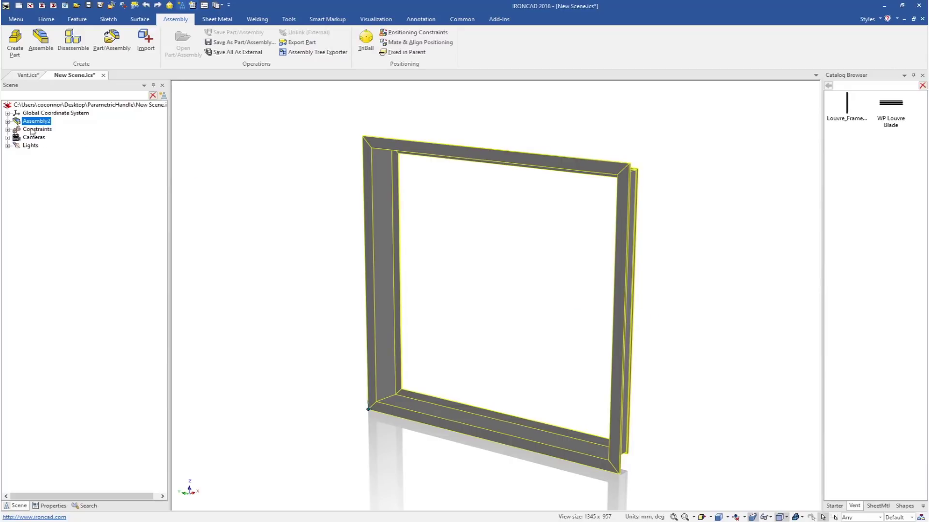
Rename Assembly1 to Frame and Assembly2 to Main in the Scene tree
{"action": "left_click", "coordinate": [7, 122]}
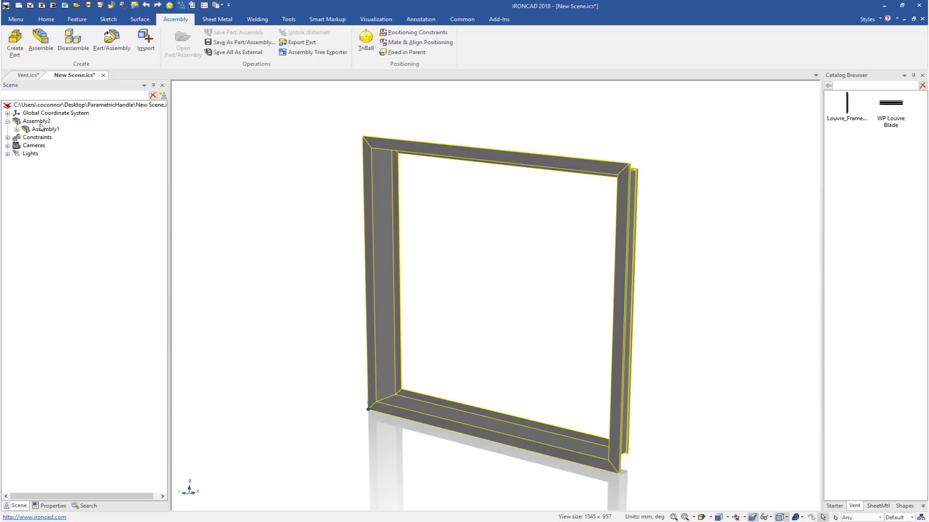
{"action": "left_click", "coordinate": [48, 131]}
{"action": "left_click", "coordinate": [47, 131]}
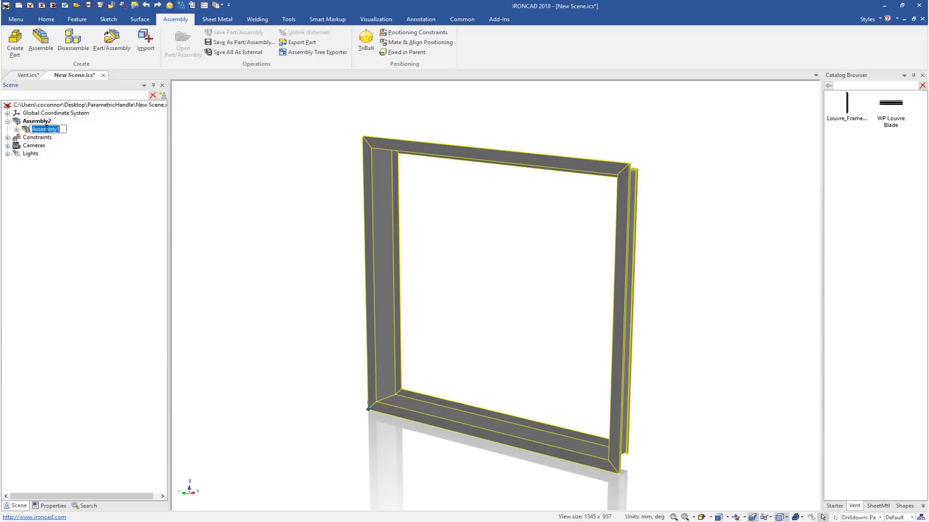
{"action": "type", "text": "Frame"}
{"action": "left_click", "coordinate": [38, 122]}
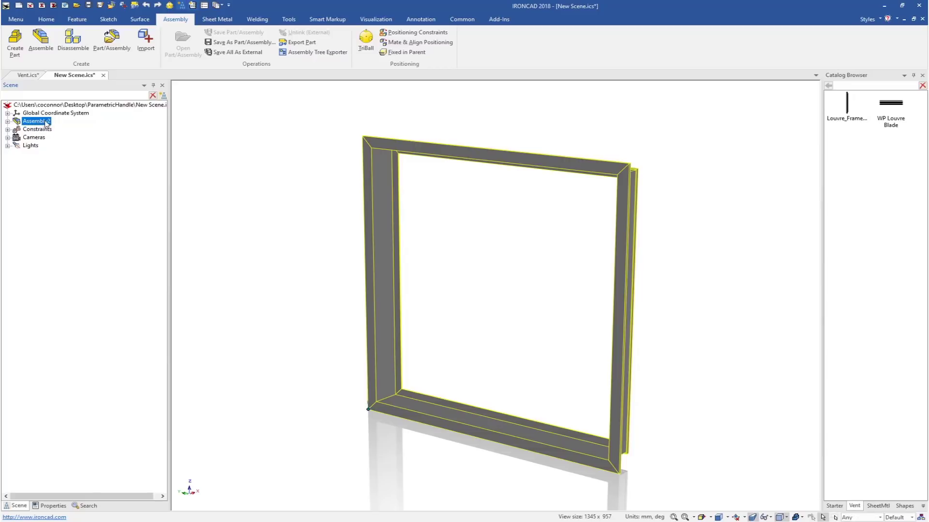
{"action": "left_click", "coordinate": [45, 121]}
{"action": "type", "text": "Main"}
{"action": "left_click", "coordinate": [58, 208]}
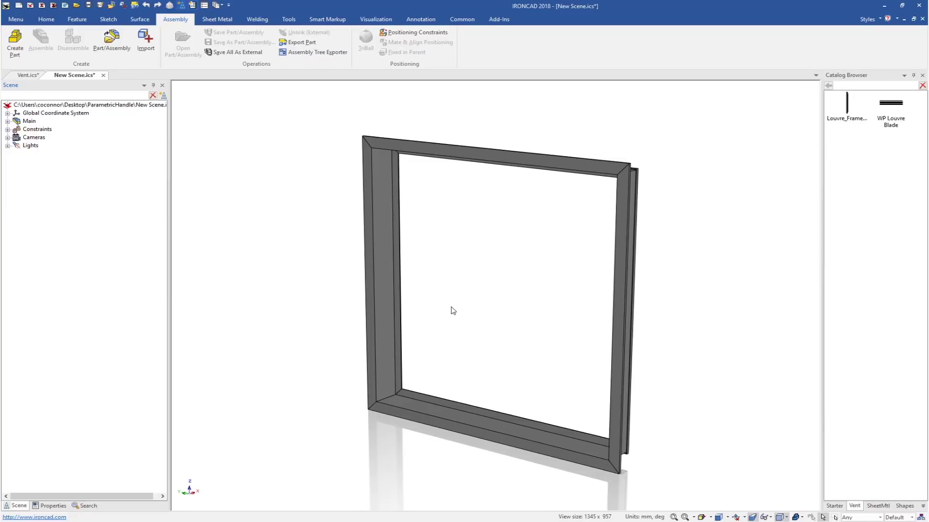
{"action": "left_click", "coordinate": [379, 289]}
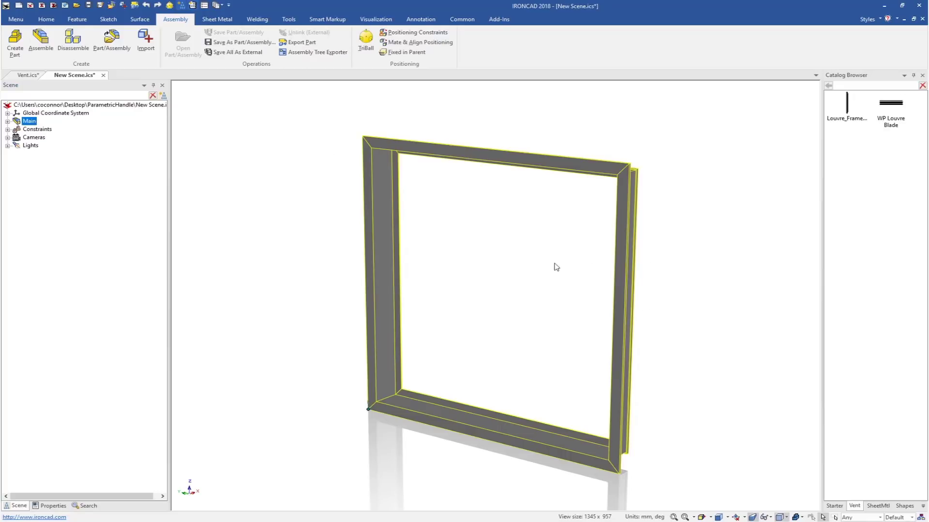
{"action": "right_click", "coordinate": [377, 225]}
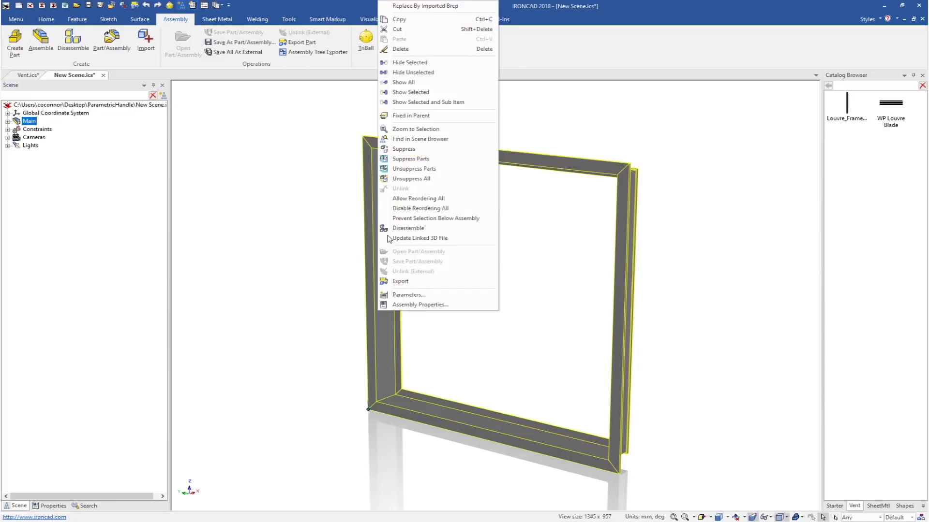
Enable the frame assembly's sizebox width and height handles with no aspect lock
{"action": "left_click", "coordinate": [409, 305]}
{"action": "left_click", "coordinate": [350, 190]}
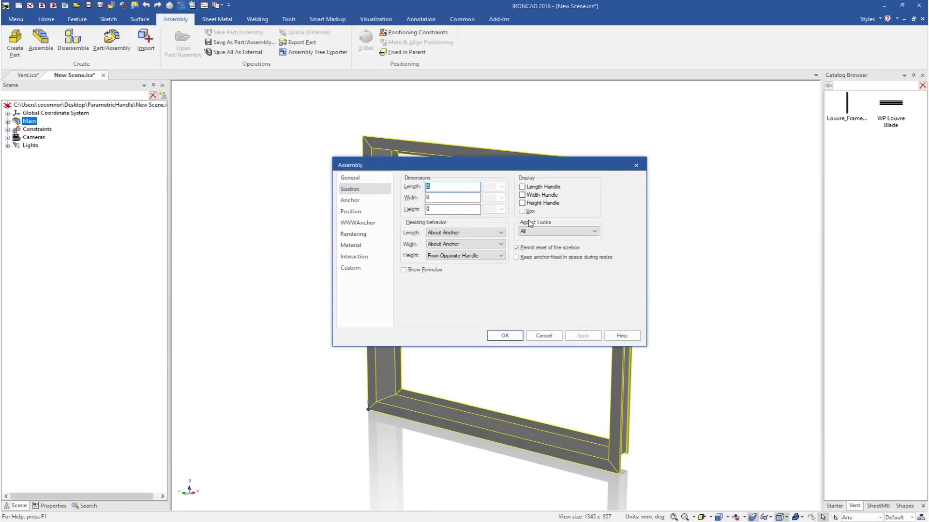
{"action": "left_click", "coordinate": [523, 195]}
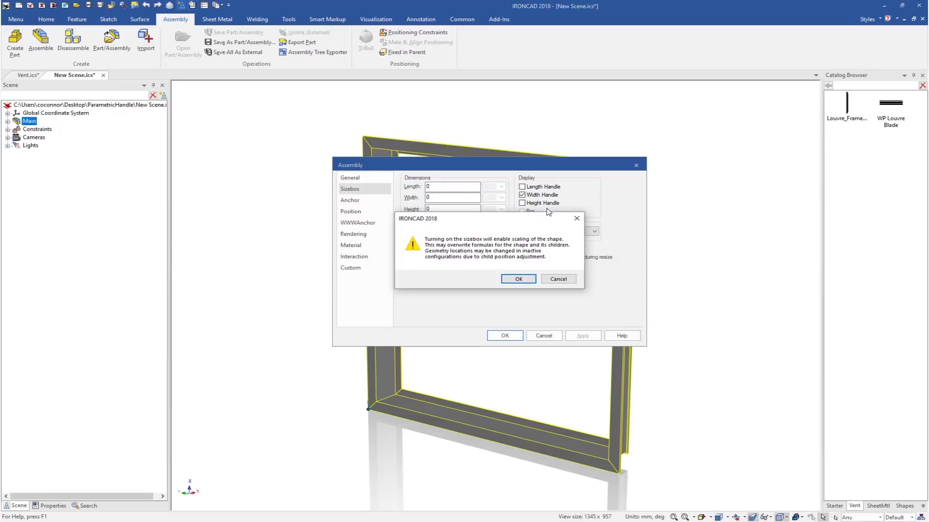
{"action": "left_click", "coordinate": [518, 280]}
{"action": "left_click", "coordinate": [527, 205]}
{"action": "left_click", "coordinate": [532, 232]}
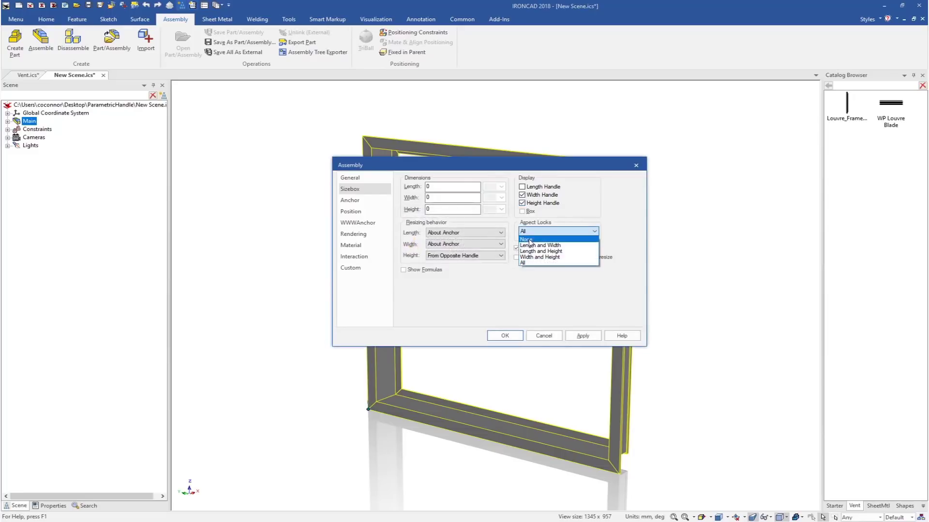
{"action": "left_click", "coordinate": [531, 240]}
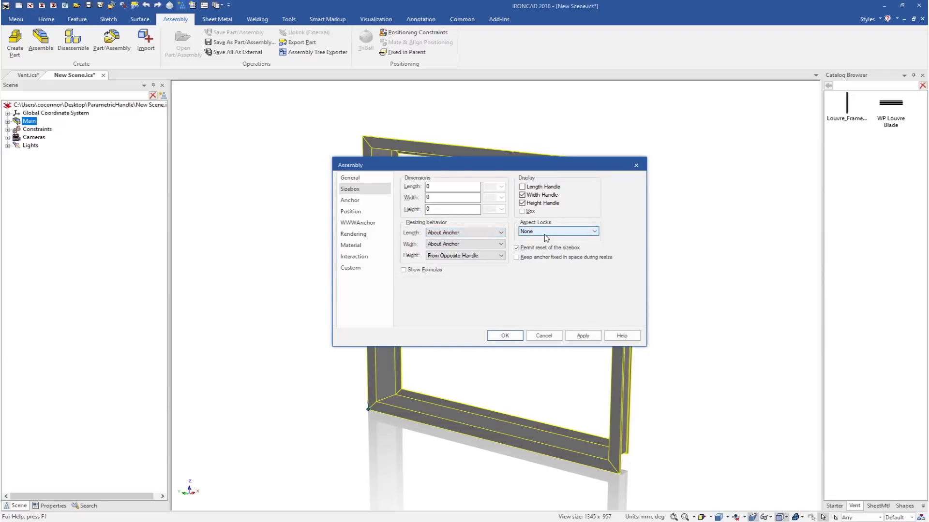
Make sizebox length and width resize From Opposite Handle and confirm
{"action": "left_click", "coordinate": [500, 232]}
{"action": "left_click", "coordinate": [479, 252]}
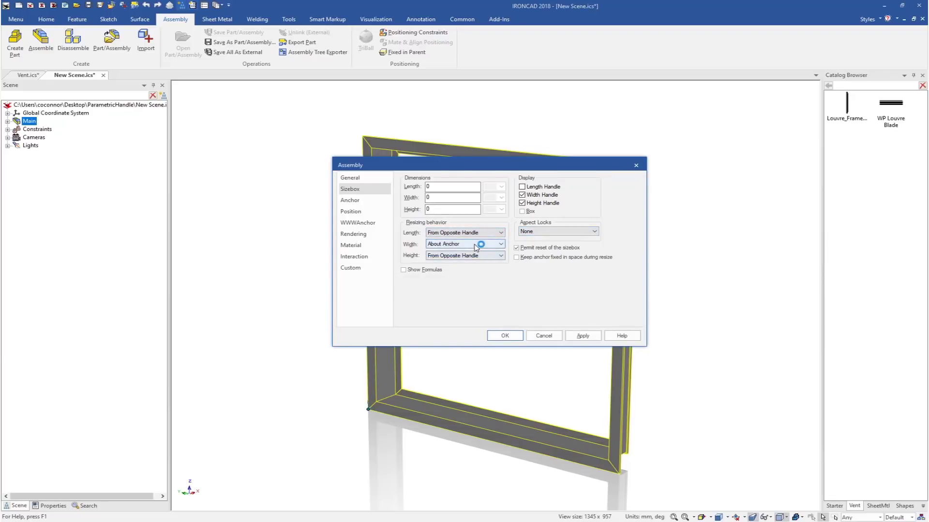
{"action": "left_click", "coordinate": [479, 244]}
{"action": "left_click", "coordinate": [472, 264]}
{"action": "left_click", "coordinate": [505, 335]}
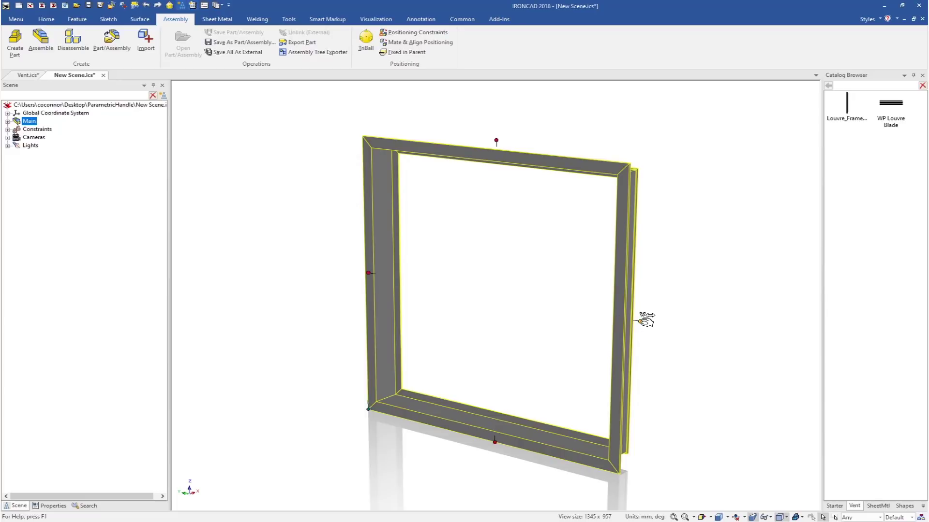
Stretch the frame with its width handle to 900, then select its side part
{"action": "left_click_drag", "start_coordinate": [642, 321], "coordinate": [771, 349]}
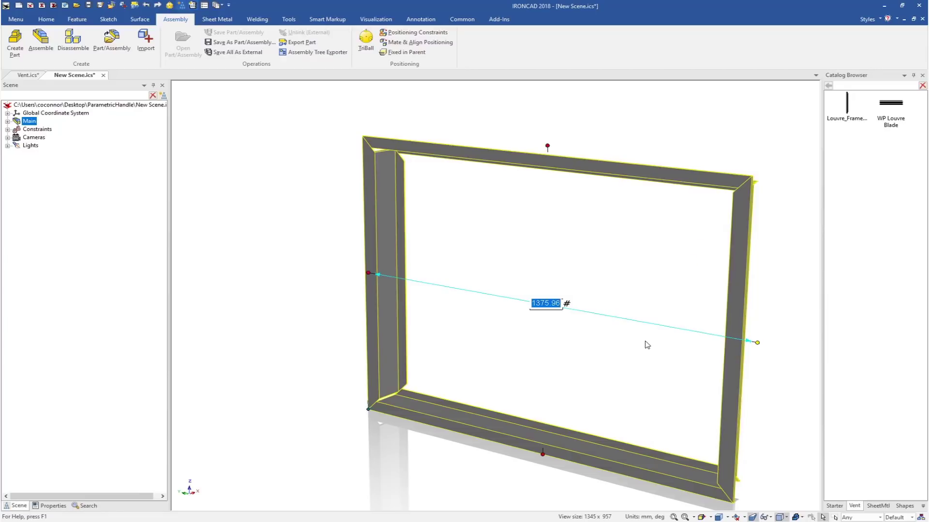
{"action": "type", "text": "900"}
{"action": "key", "text": "Return"}
{"action": "left_click", "coordinate": [379, 243]}
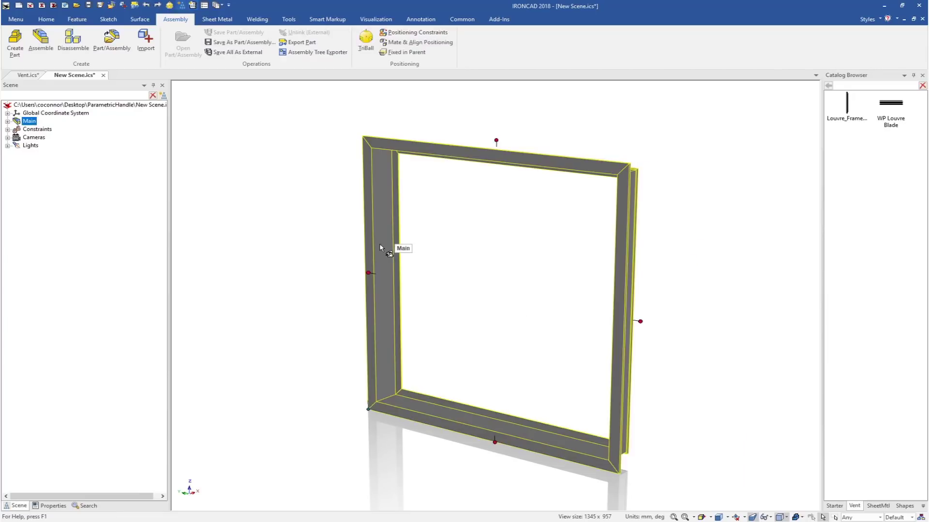
{"action": "left_click", "coordinate": [372, 247]}
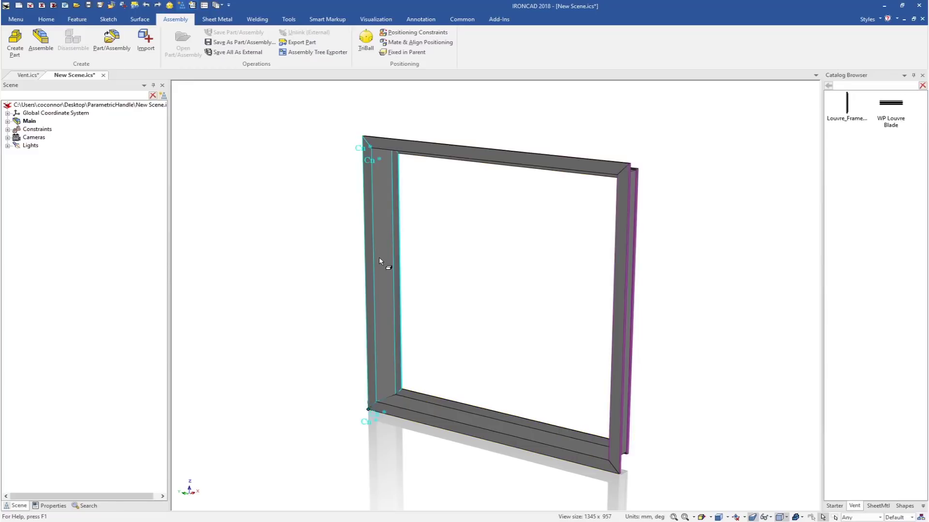
Set the side part's sizebox length, width and height formulas to L, W and SideH
{"action": "right_click", "coordinate": [379, 261]}
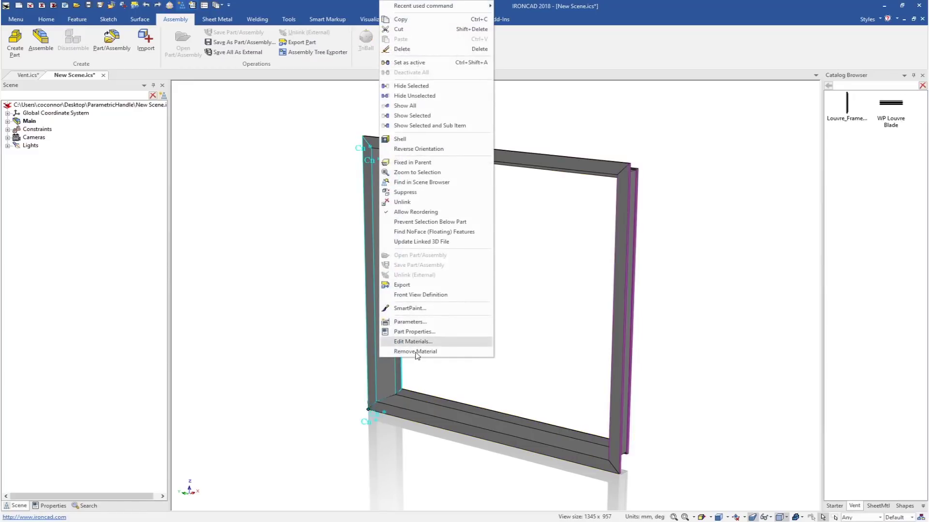
{"action": "left_click", "coordinate": [414, 331]}
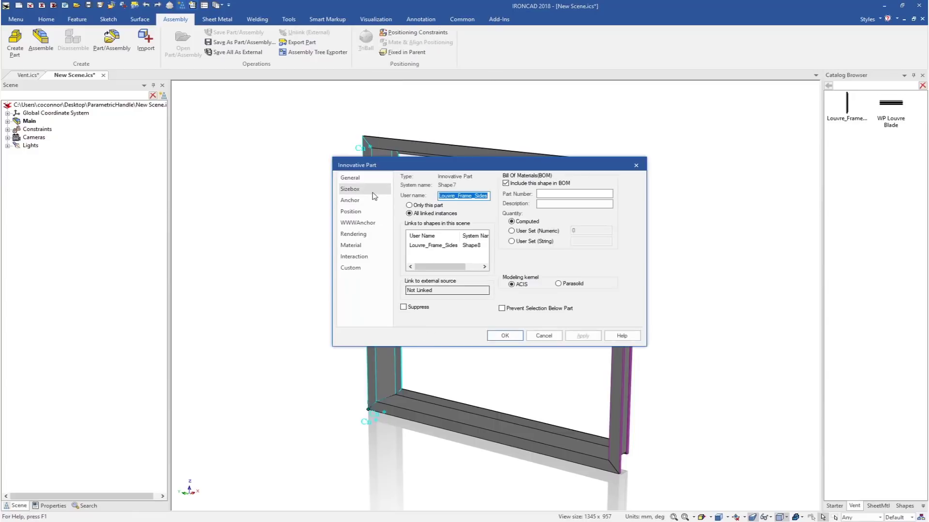
{"action": "left_click", "coordinate": [368, 189]}
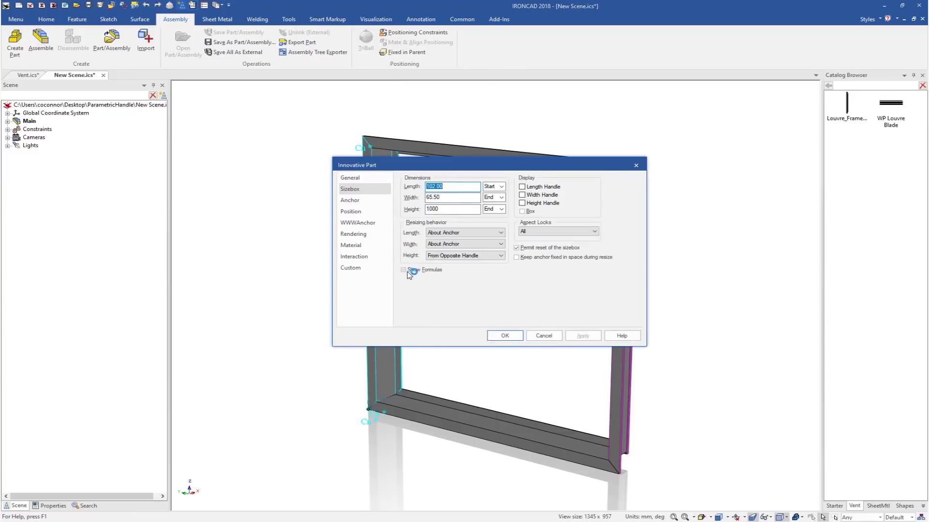
{"action": "left_click", "coordinate": [404, 272]}
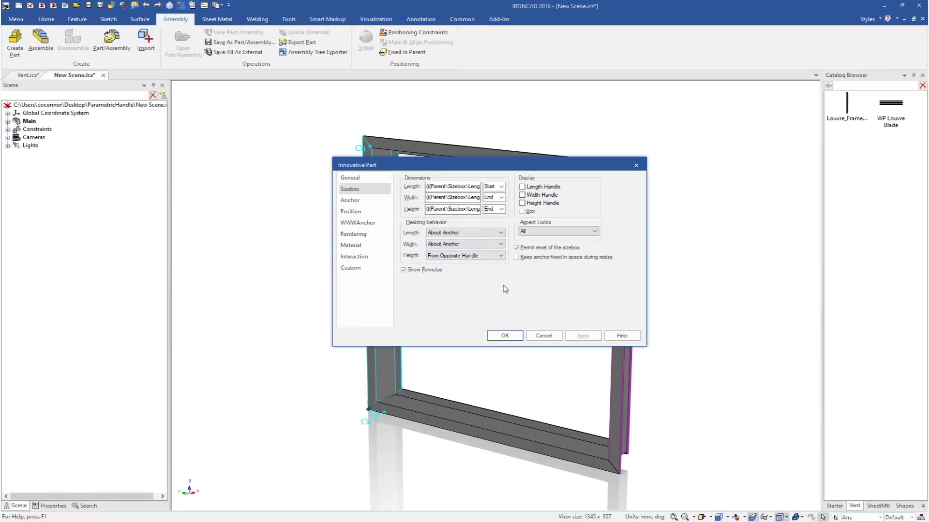
{"action": "double_click", "coordinate": [440, 186]}
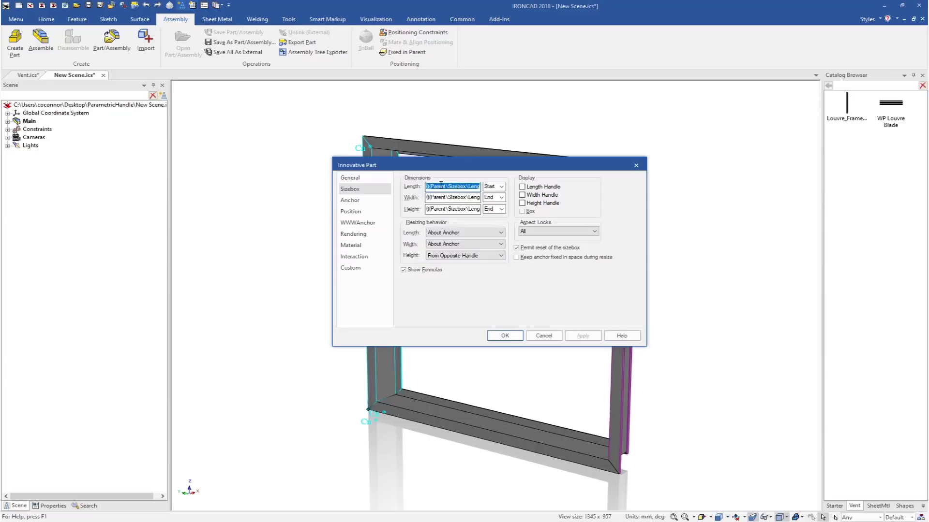
{"action": "type", "text": "L"}
{"action": "key", "text": "Tab"}
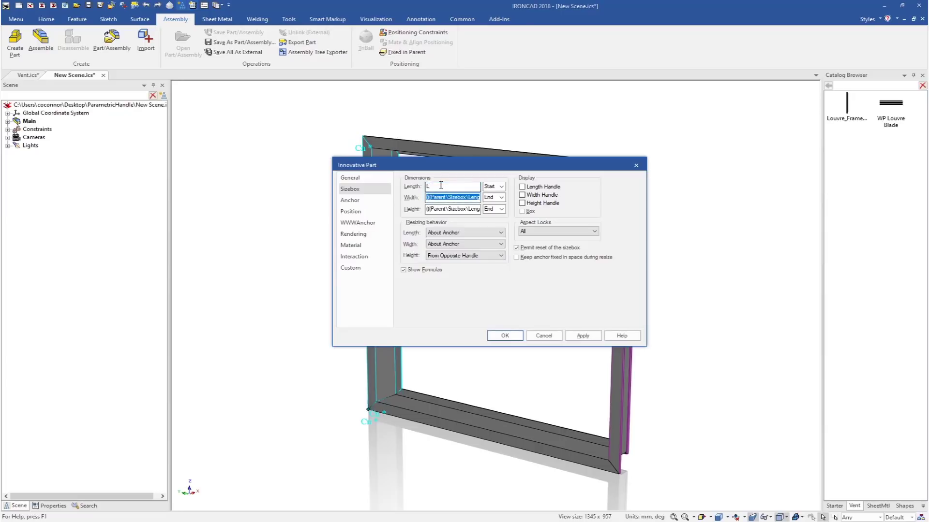
{"action": "type", "text": "W"}
{"action": "key", "text": "Tab"}
{"action": "type", "text": "S"}
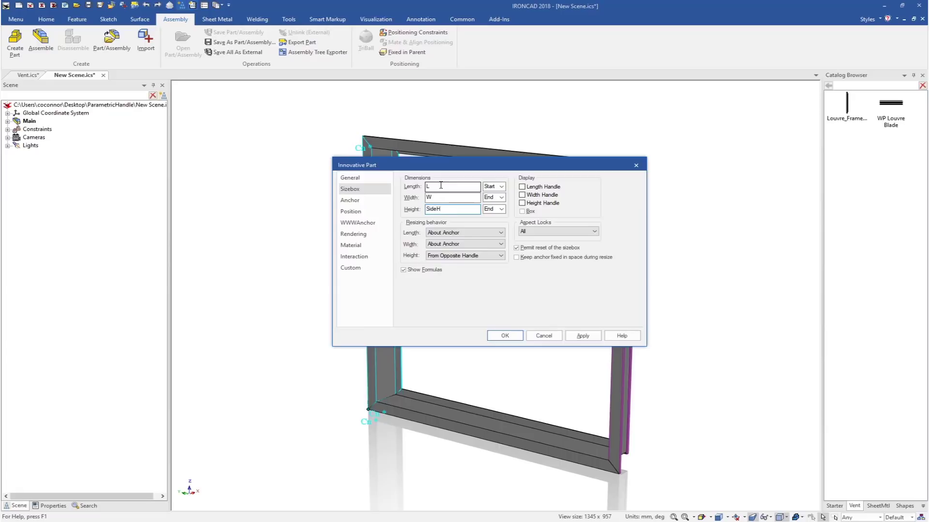
{"action": "left_click", "coordinate": [504, 335]}
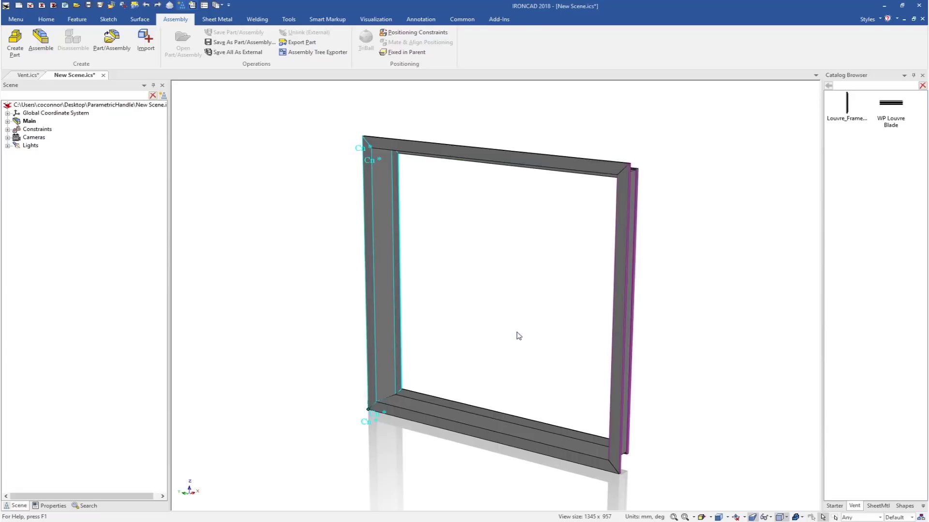
Set the bottom member's sizebox formulas to L, W and TopW, then select the frame assembly
{"action": "right_click", "coordinate": [462, 427]}
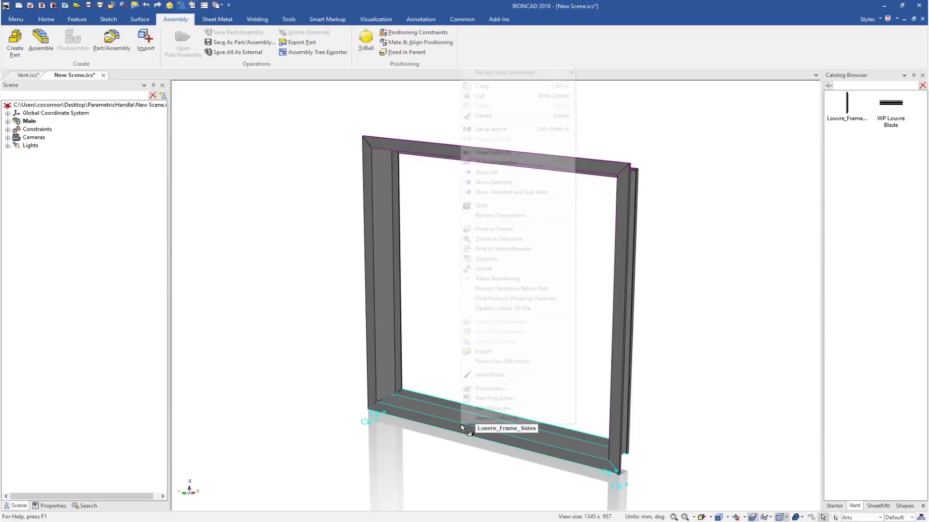
{"action": "left_click", "coordinate": [494, 398]}
{"action": "left_click", "coordinate": [377, 188]}
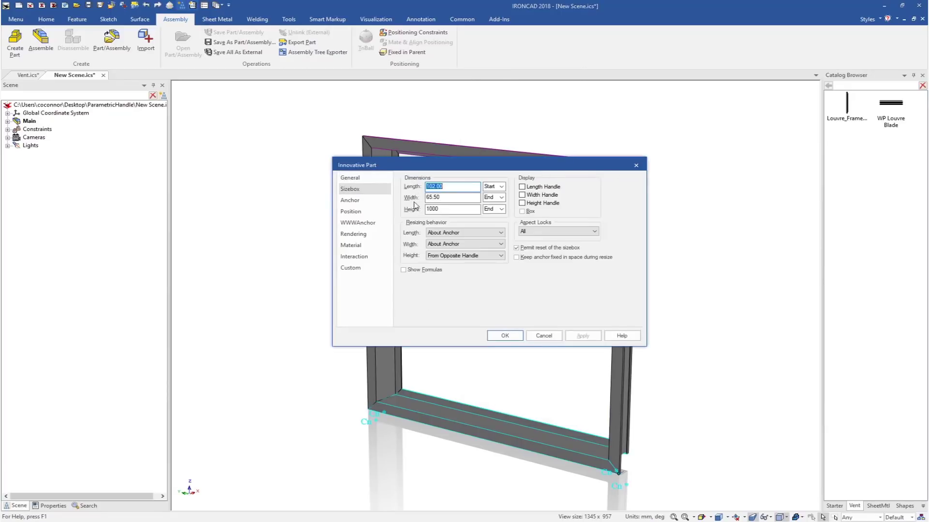
{"action": "left_click", "coordinate": [415, 269]}
{"action": "left_click", "coordinate": [446, 186]}
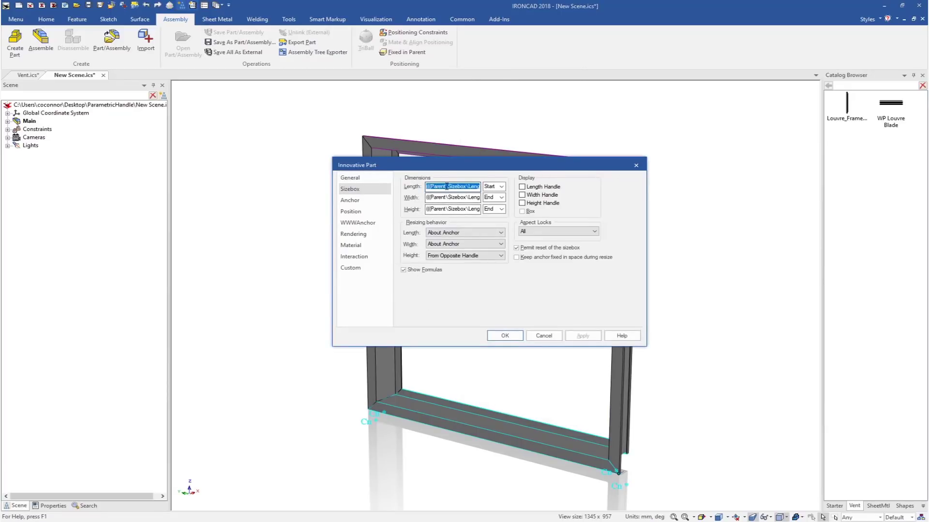
{"action": "type", "text": "L"}
{"action": "key", "text": "Tab"}
{"action": "type", "text": "W"}
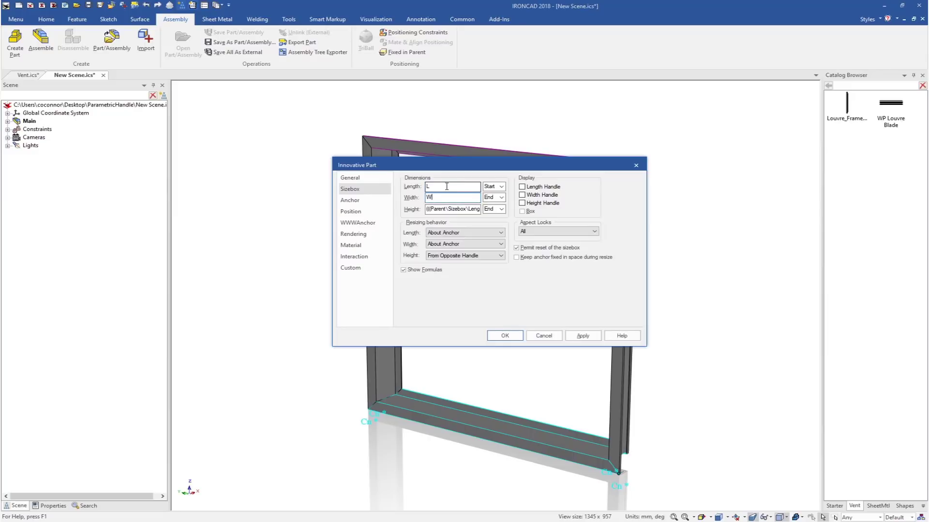
{"action": "key", "text": "Tab"}
{"action": "type", "text": "TopW"}
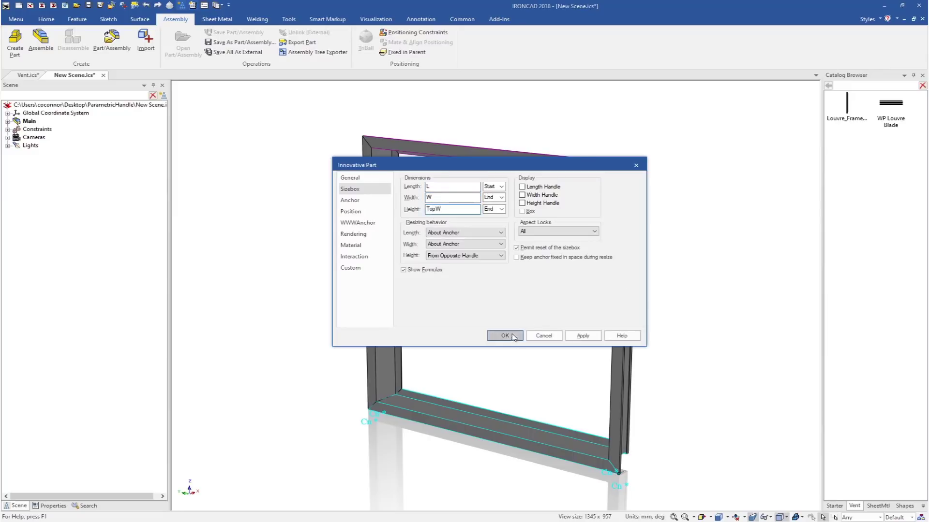
{"action": "left_click", "coordinate": [505, 336]}
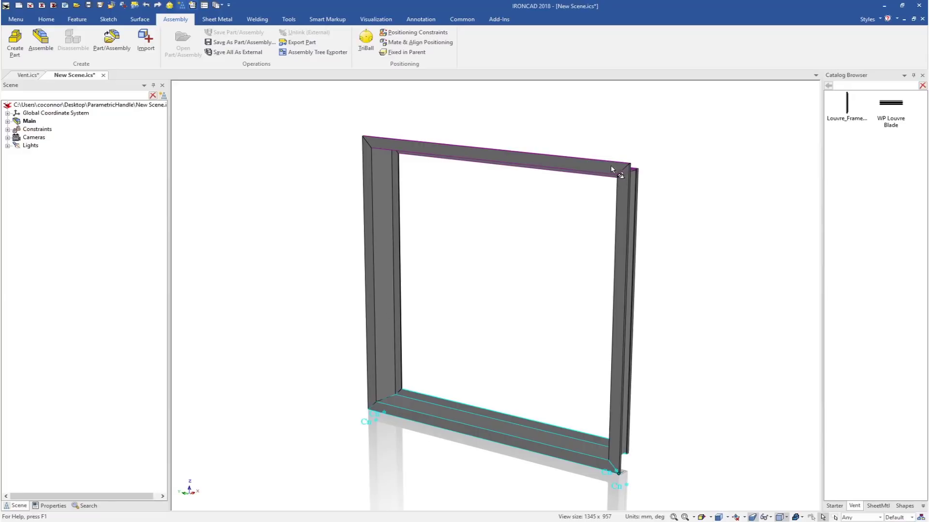
{"action": "left_click", "coordinate": [633, 310]}
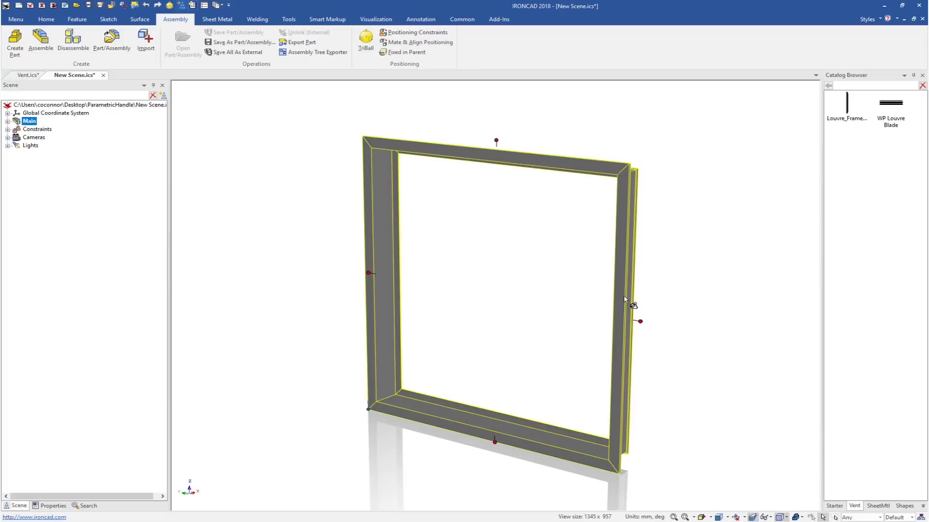
{"action": "right_click", "coordinate": [624, 297]}
Add parameters OH and OW to the frame's parameter table
{"action": "left_click", "coordinate": [664, 307]}
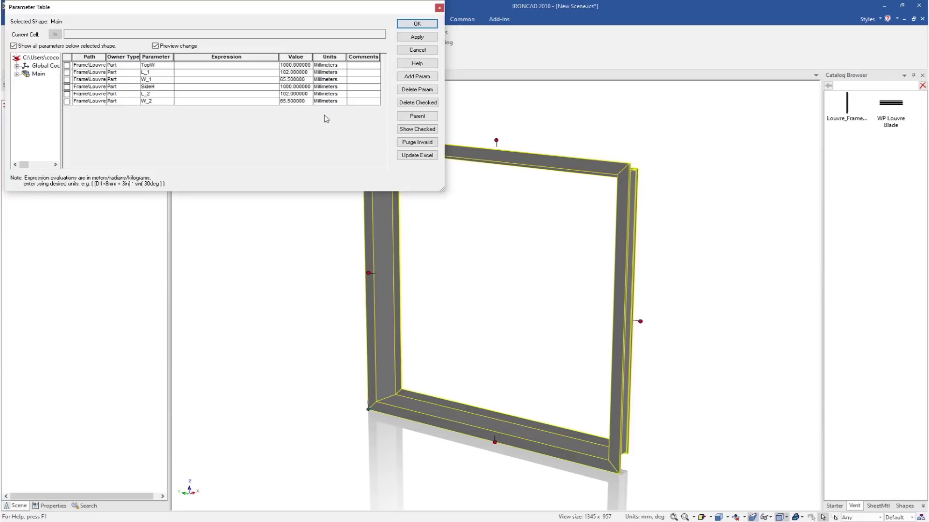
{"action": "left_click", "coordinate": [417, 76]}
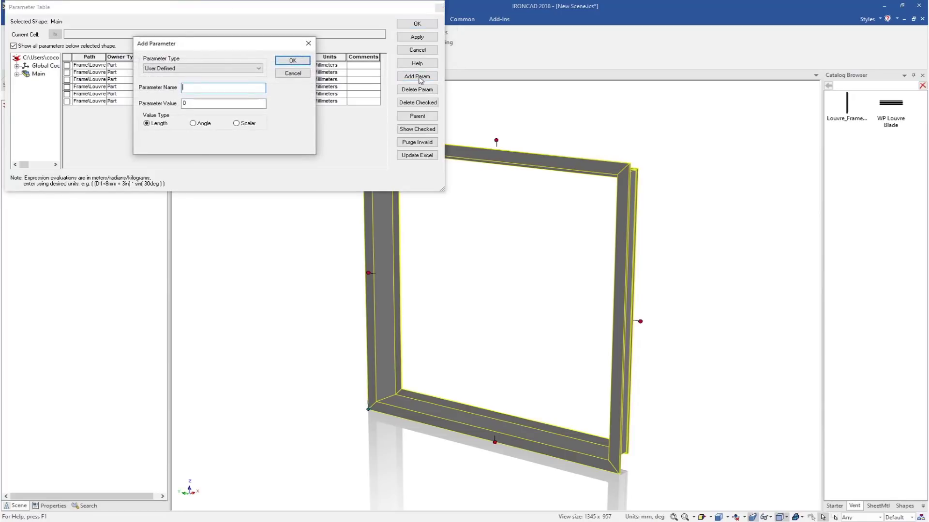
{"action": "left_click", "coordinate": [292, 61]}
{"action": "left_click", "coordinate": [416, 77]}
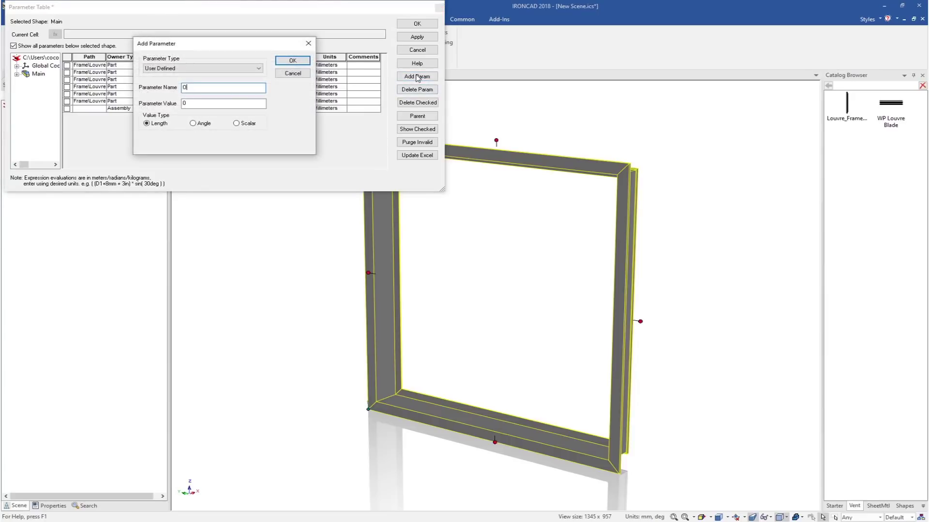
{"action": "left_click", "coordinate": [291, 60]}
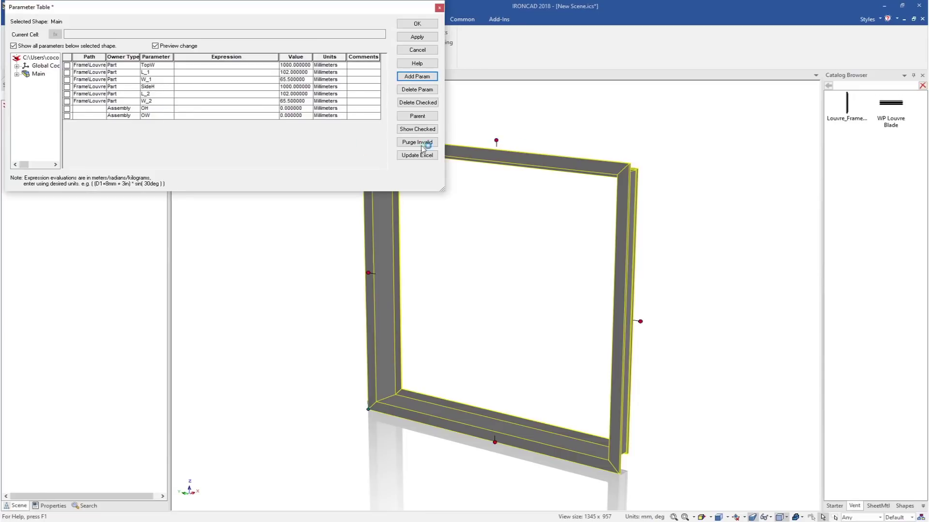
{"action": "left_click", "coordinate": [184, 109]}
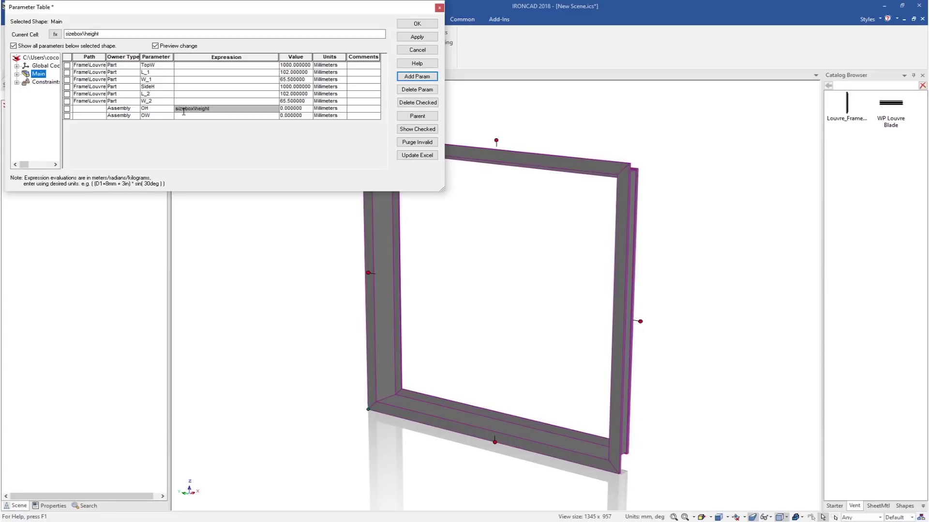
Set OH to Sizebox\Height, OW to Sizebox\Width, TopW to OW and SideH to OH
{"action": "key", "text": "Return"}
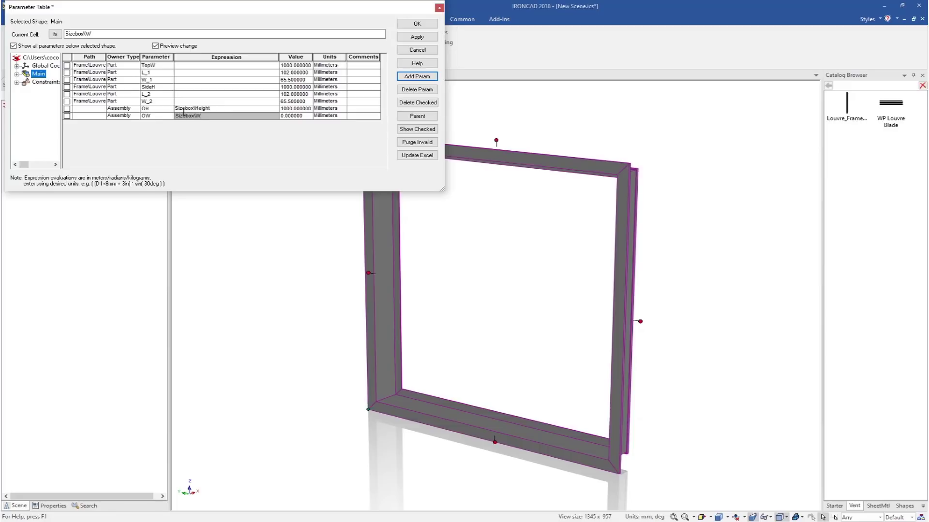
{"action": "left_click", "coordinate": [183, 110]}
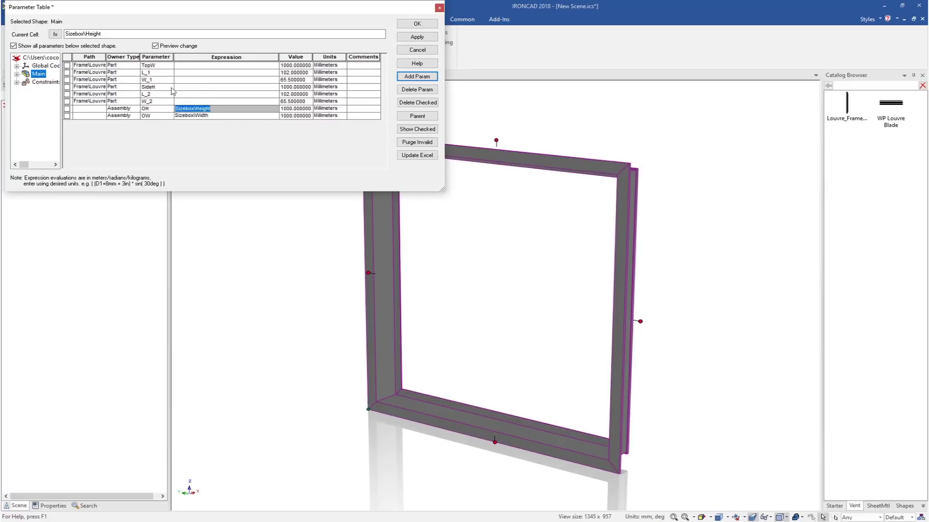
{"action": "left_click", "coordinate": [189, 68]}
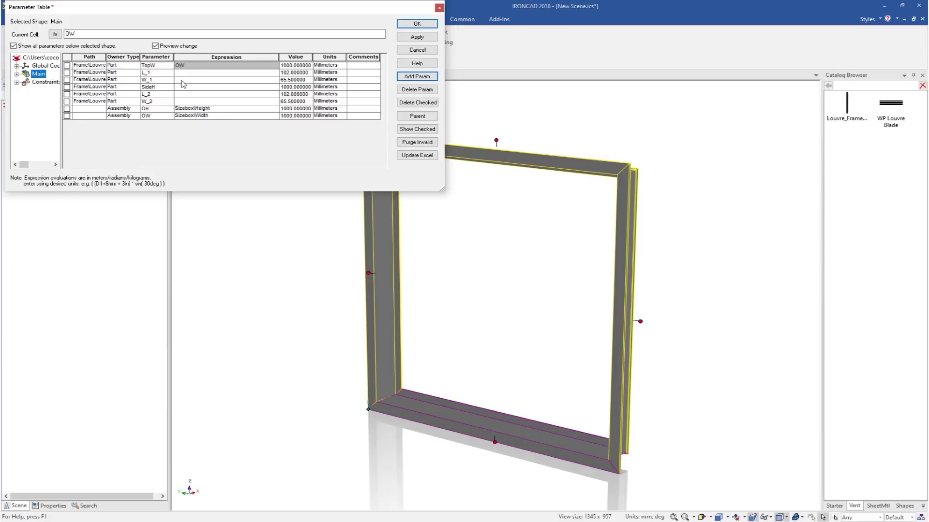
{"action": "left_click", "coordinate": [185, 87]}
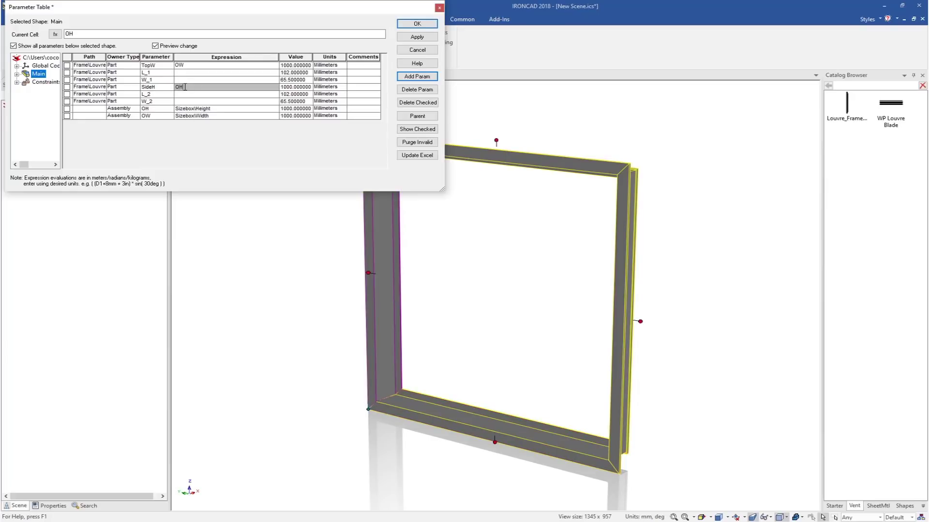
{"action": "key", "text": "Up"}
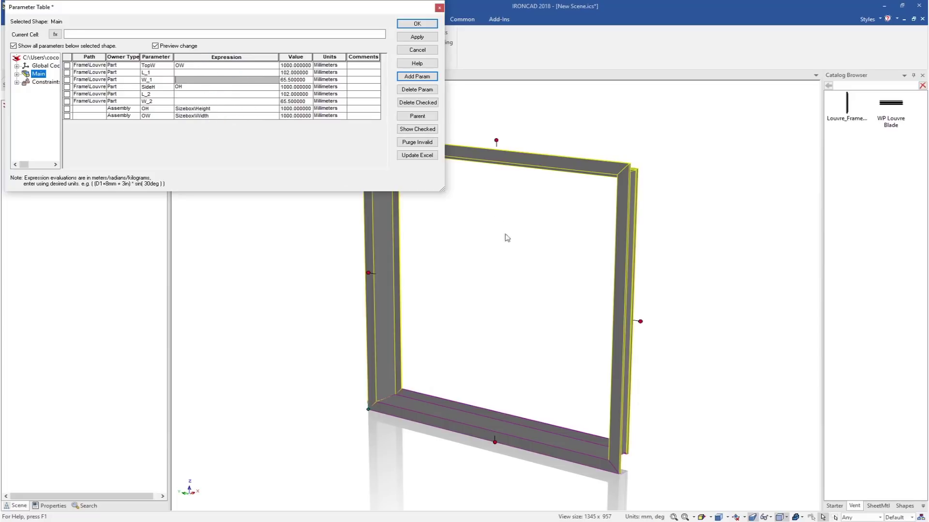
Close the parameter table and stretch the frame wider and taller with its sizebox handles
{"action": "left_click", "coordinate": [417, 23]}
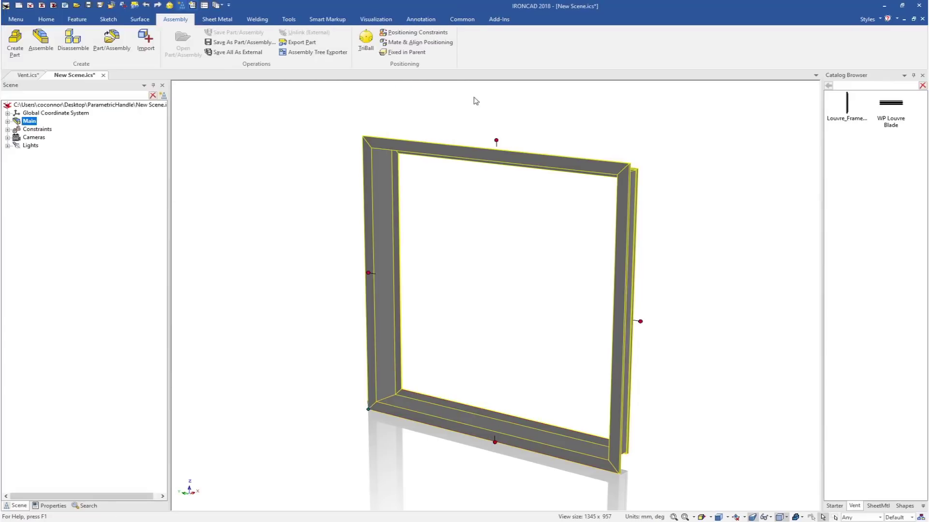
{"action": "scroll", "coordinate": [566, 219], "scroll_direction": "down", "scroll_amount": 5}
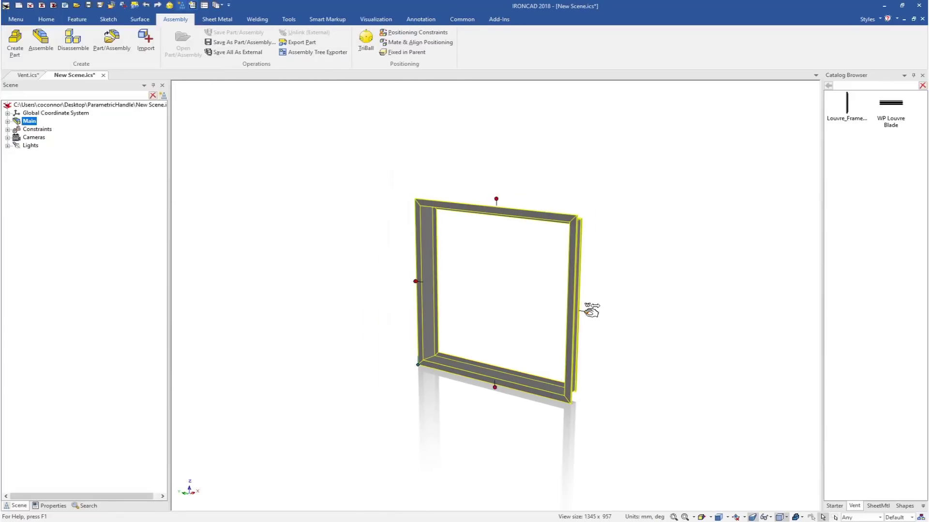
{"action": "left_click_drag", "start_coordinate": [591, 312], "coordinate": [730, 348]}
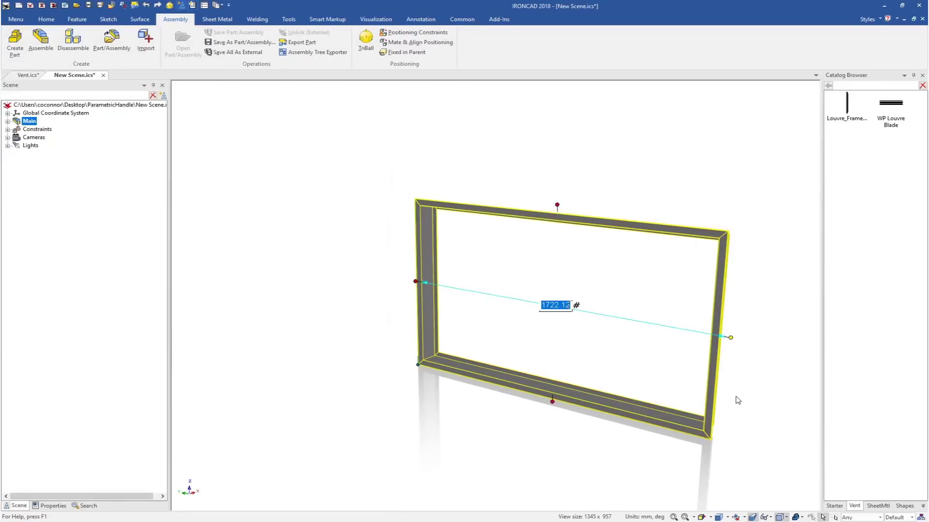
{"action": "left_click", "coordinate": [416, 282]}
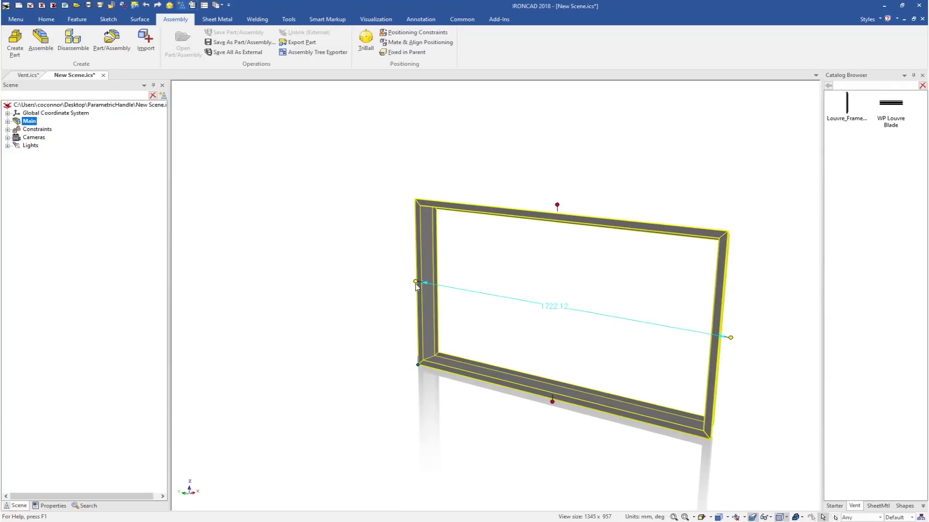
{"action": "left_click_drag", "start_coordinate": [417, 287], "coordinate": [331, 266]}
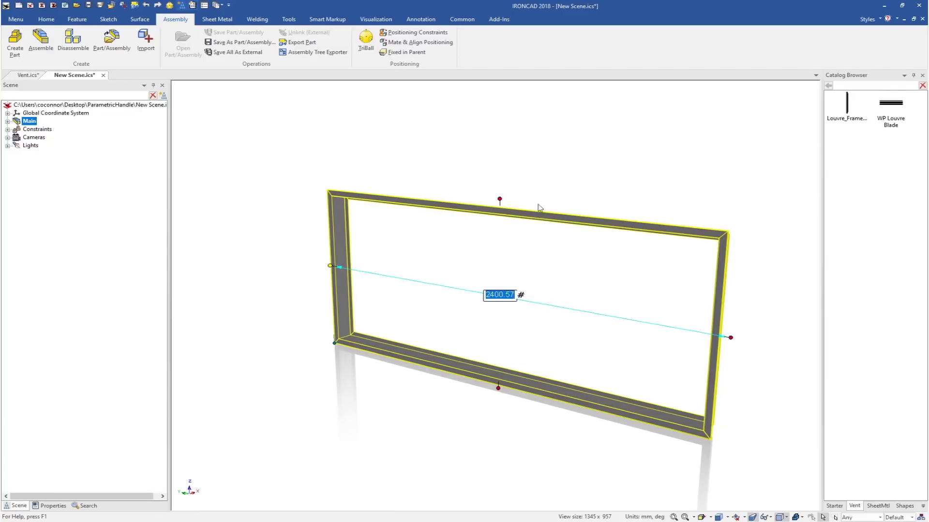
{"action": "left_click", "coordinate": [500, 199]}
{"action": "left_click_drag", "start_coordinate": [500, 199], "coordinate": [500, 117]}
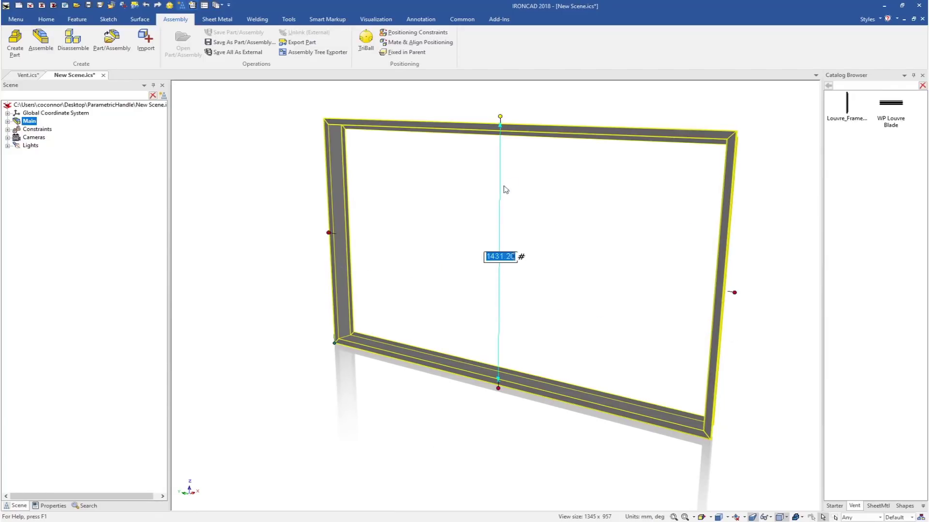
{"action": "left_click", "coordinate": [498, 388]}
{"action": "left_click_drag", "start_coordinate": [498, 388], "coordinate": [546, 454]}
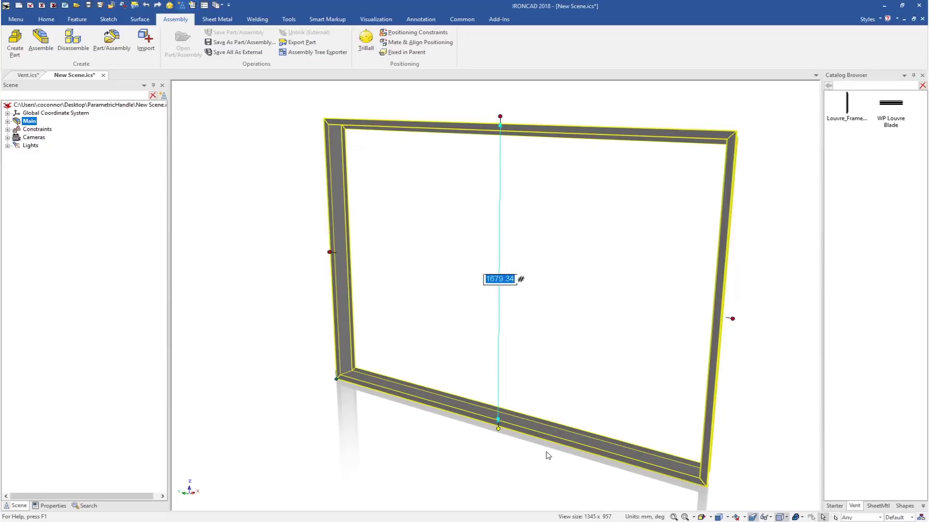
Set the frame's height to 1200 and its width to 1000
{"action": "type", "text": "1200"}
{"action": "key", "text": "Return"}
{"action": "left_click", "coordinate": [737, 267]}
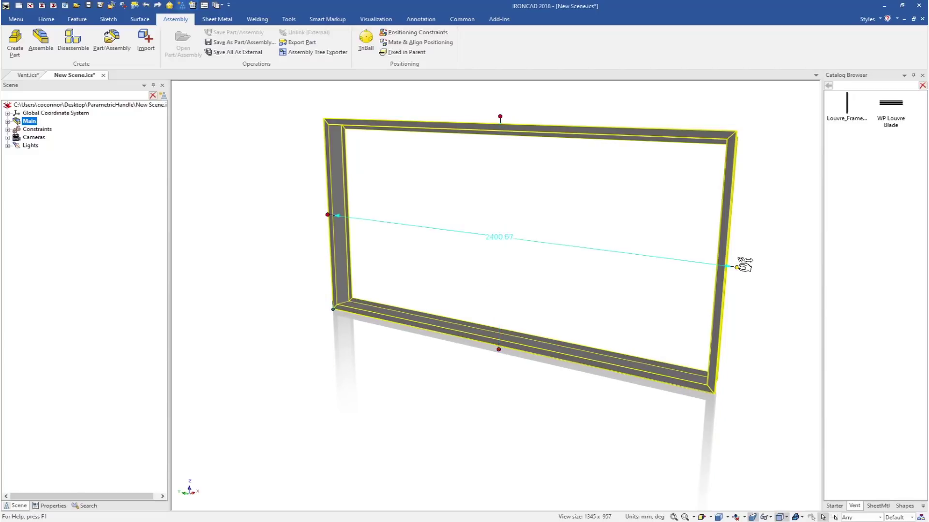
{"action": "type", "text": "1000"}
{"action": "key", "text": "Return"}
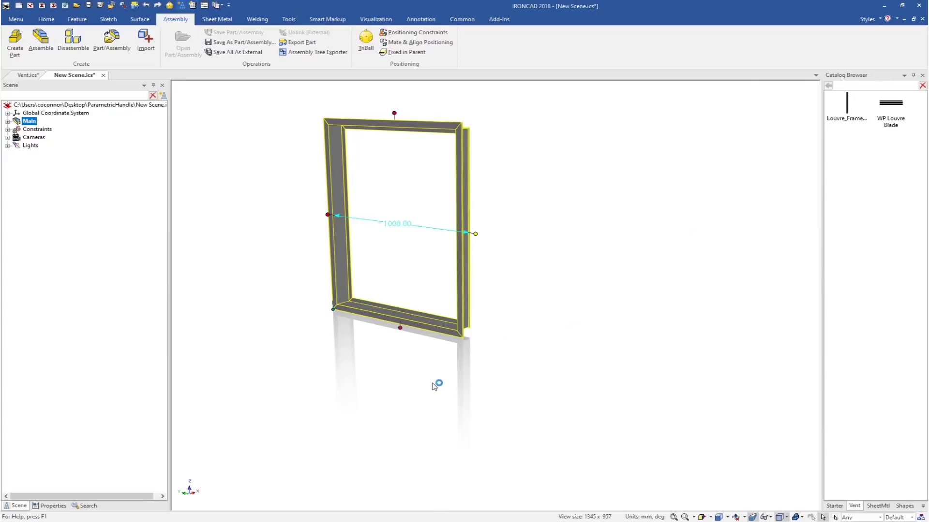
{"action": "left_click", "coordinate": [437, 375]}
{"action": "scroll", "coordinate": [405, 373], "scroll_direction": "up", "scroll_amount": 4}
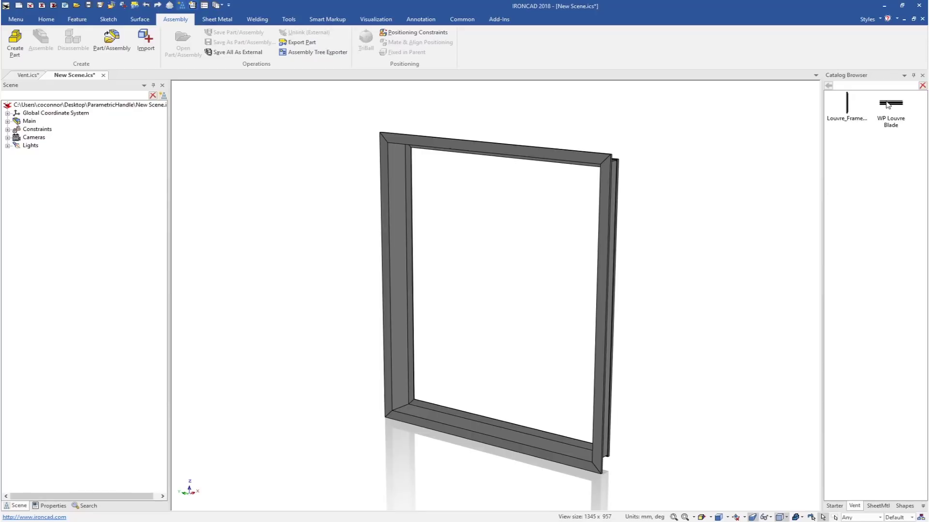
Place a WP Louvre Blade from the Vent catalog beside the frame and show its TriBall
{"action": "scroll", "coordinate": [531, 334], "scroll_direction": "down", "scroll_amount": 2}
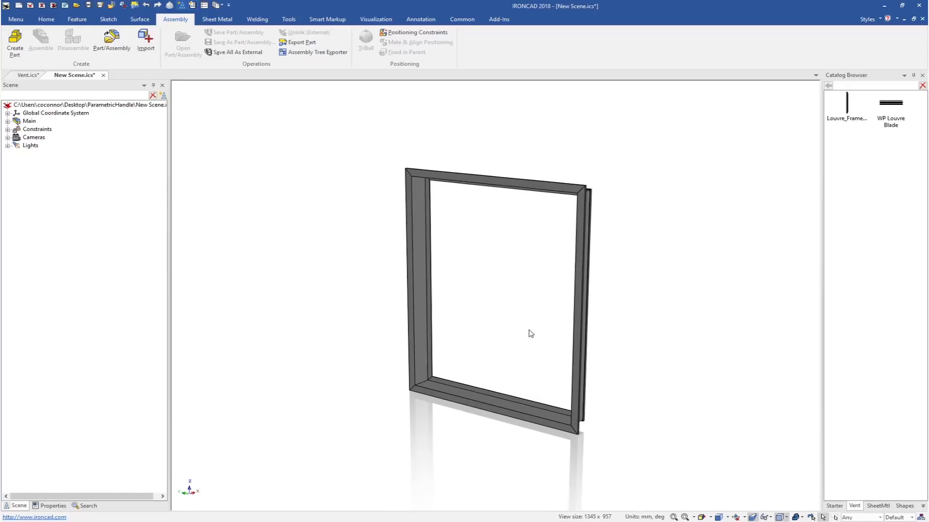
{"action": "left_click_drag", "start_coordinate": [891, 102], "coordinate": [346, 392]}
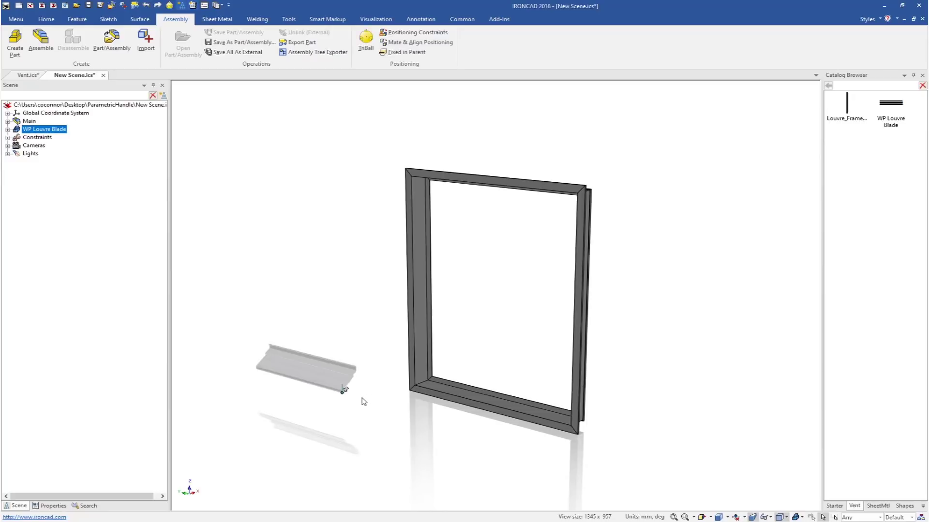
{"action": "left_click", "coordinate": [299, 376]}
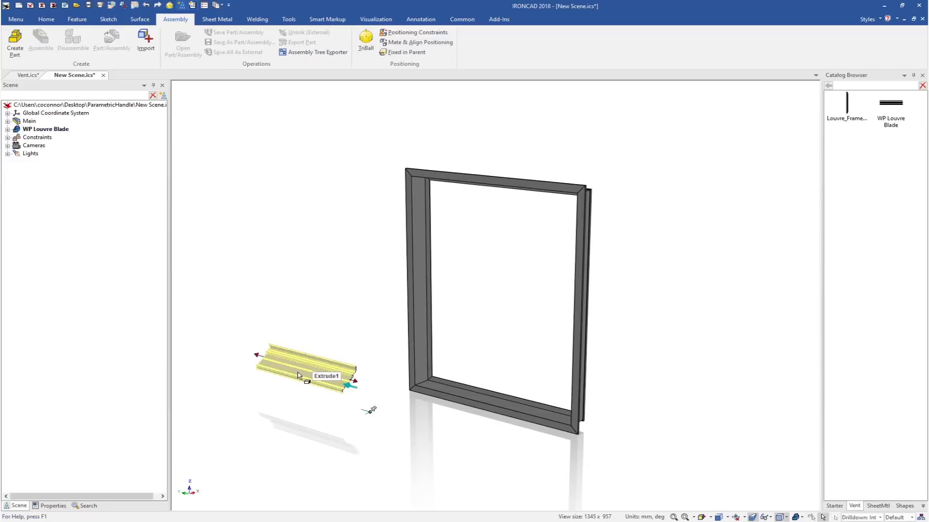
{"action": "scroll", "coordinate": [319, 380], "scroll_direction": "up", "scroll_amount": 1}
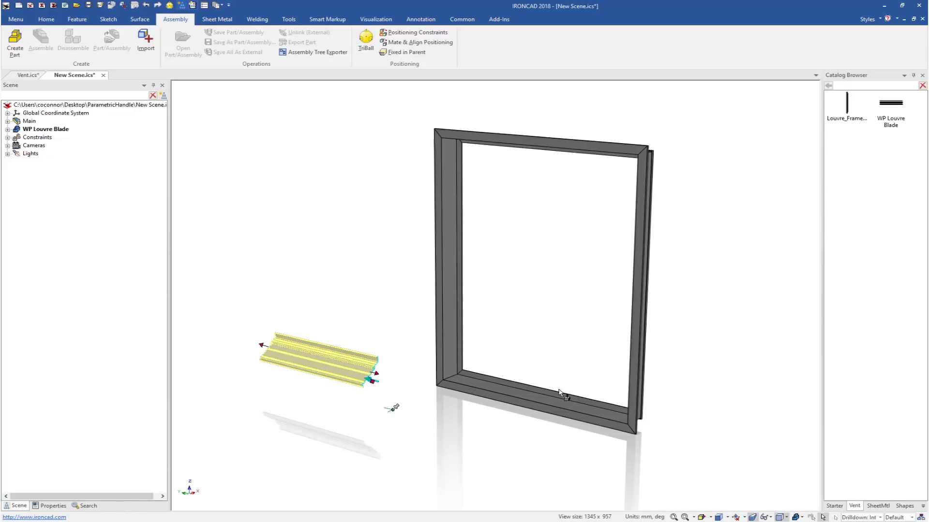
{"action": "left_click", "coordinate": [276, 405]}
{"action": "left_click", "coordinate": [318, 371]}
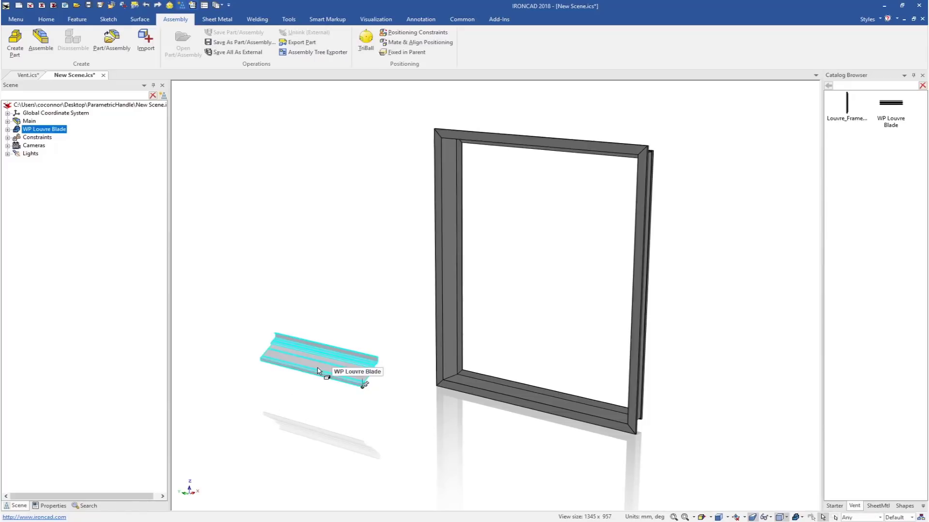
{"action": "key", "text": "F10"}
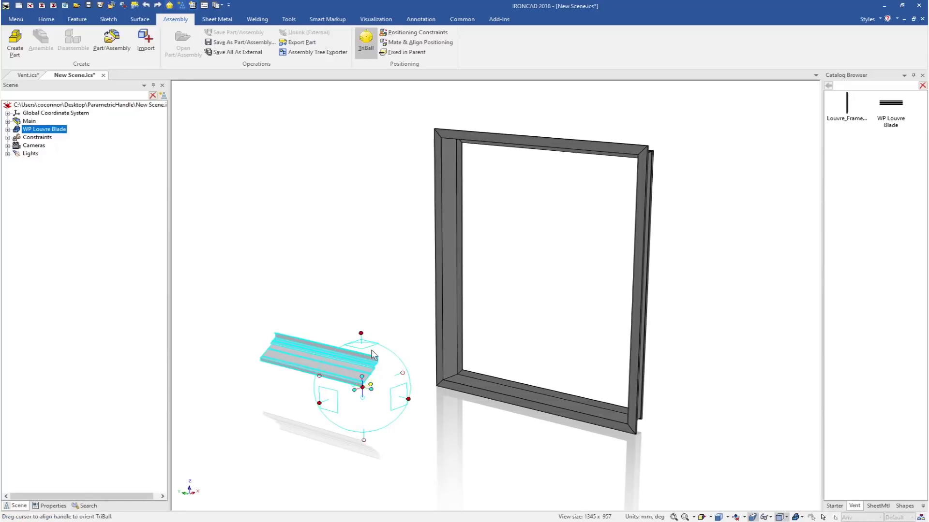
Pattern the blade upward into three blades spaced 80 mm apart
{"action": "mouse_move", "coordinate": [366, 333]}
{"action": "right_mouse_down"}
{"action": "mouse_move", "coordinate": [361, 305]}
{"action": "mouse_move", "coordinate": [362, 332]}
{"action": "right_mouse_up"}
{"action": "left_click", "coordinate": [409, 388]}
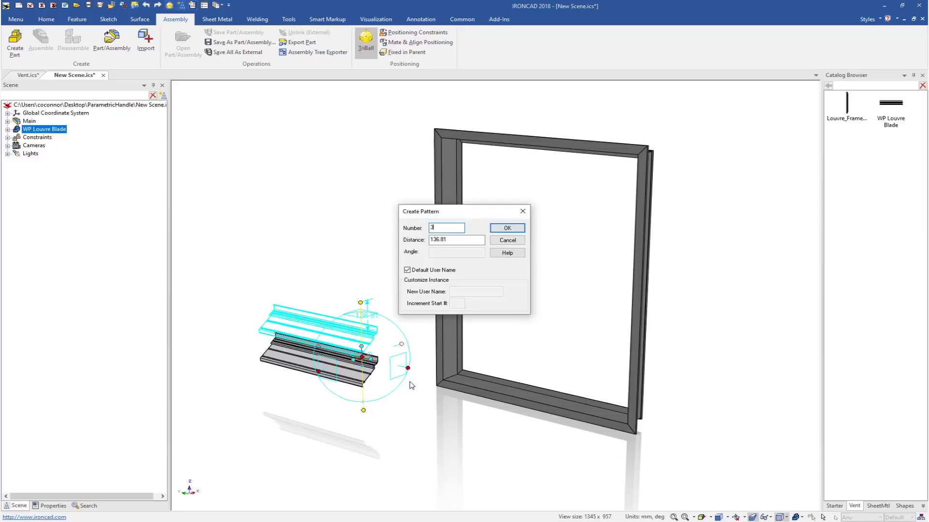
{"action": "key", "text": "Tab"}
{"action": "type", "text": "8"}
{"action": "left_click", "coordinate": [522, 230]}
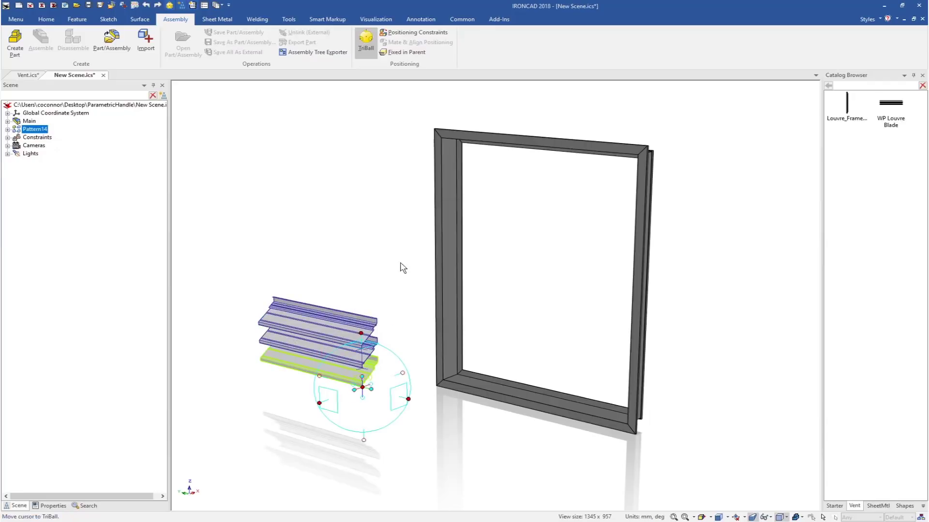
{"action": "key", "text": "F10"}
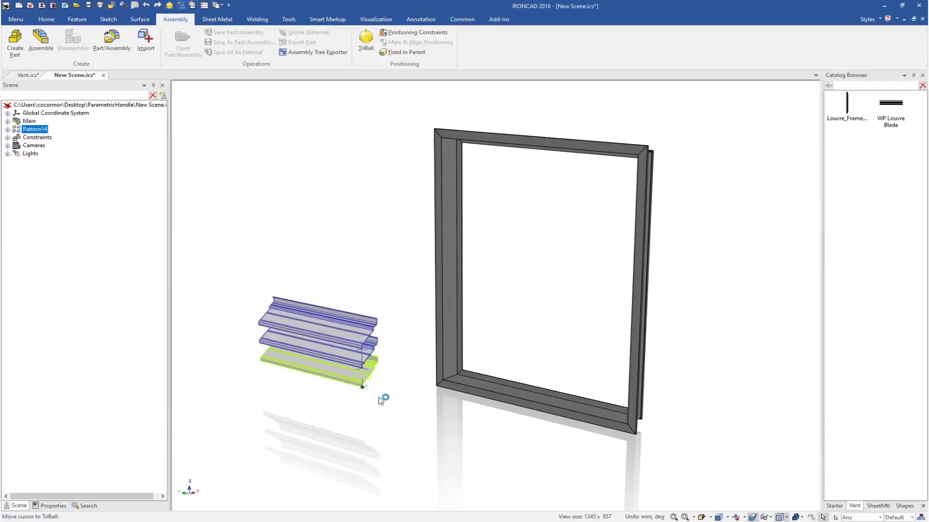
Select the bottom louvre blade and start an Align positioning constraint
{"action": "scroll", "coordinate": [335, 392], "scroll_direction": "up", "scroll_amount": 8}
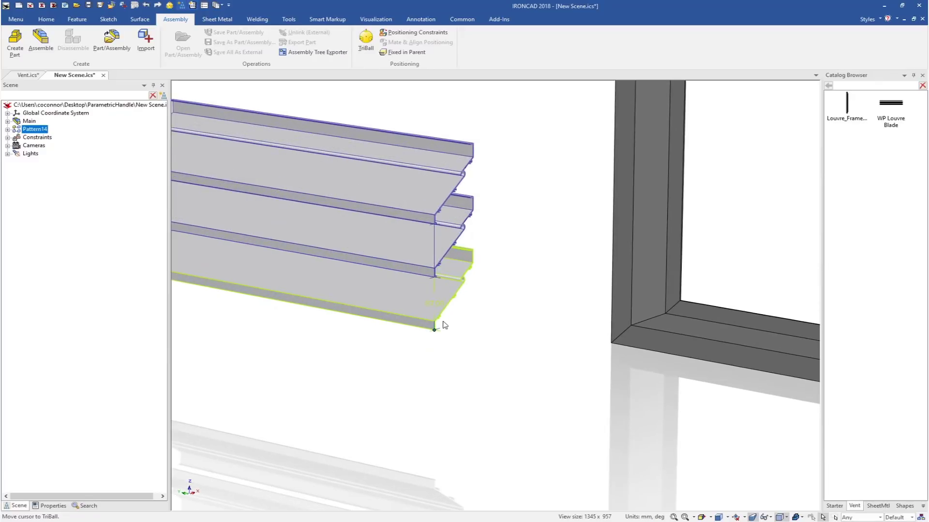
{"action": "scroll", "coordinate": [441, 319], "scroll_direction": "up", "scroll_amount": 2}
{"action": "scroll", "coordinate": [422, 332], "scroll_direction": "up", "scroll_amount": 2}
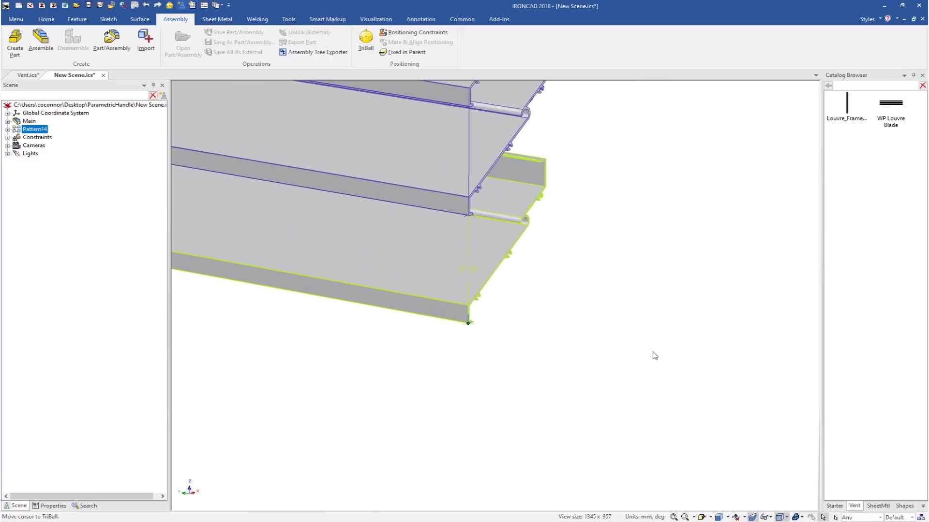
{"action": "left_click", "coordinate": [445, 316]}
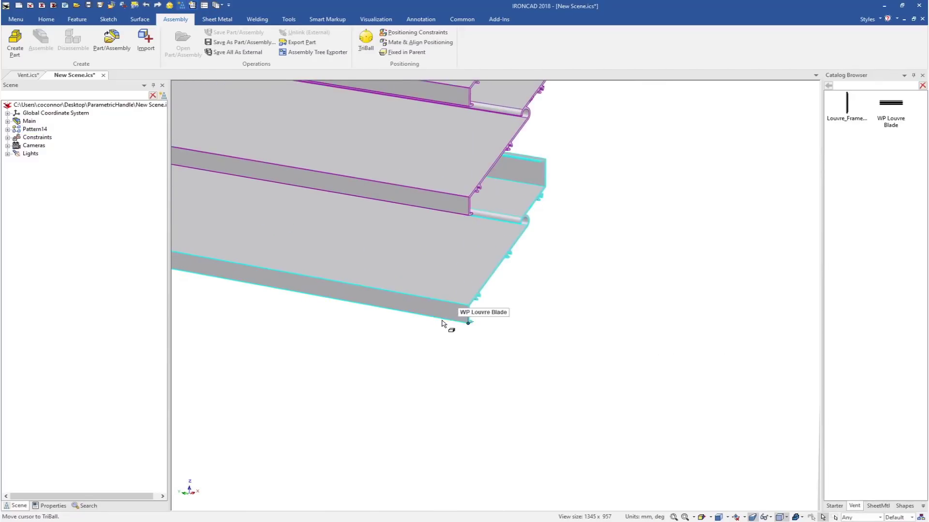
{"action": "left_click", "coordinate": [414, 33]}
{"action": "left_click", "coordinate": [114, 158]}
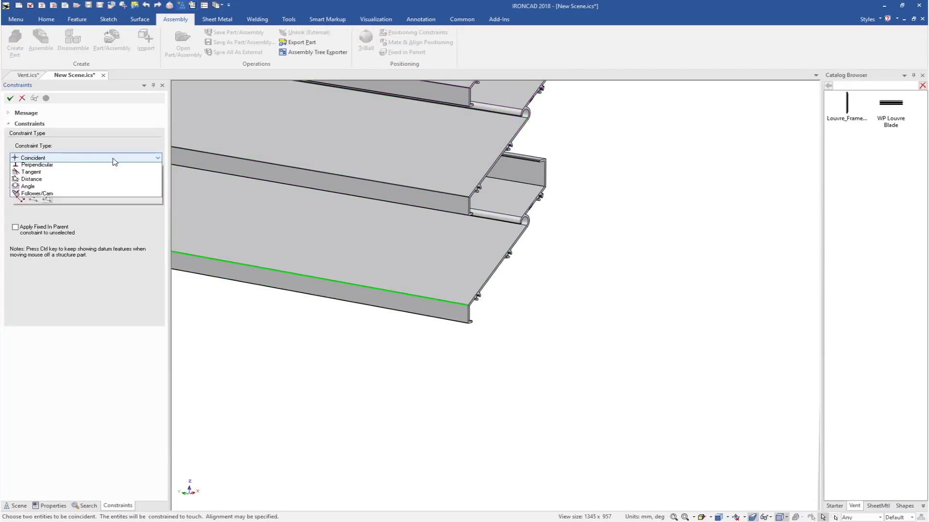
{"action": "left_click", "coordinate": [104, 166]}
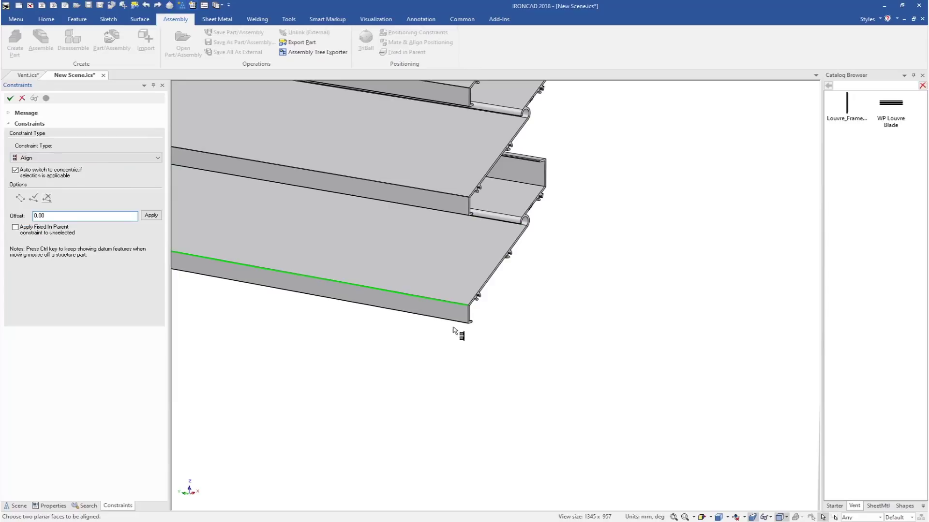
Align the bottom blade's face with the frame's bottom face
{"action": "left_click", "coordinate": [430, 310]}
{"action": "scroll", "coordinate": [483, 318], "scroll_direction": "down", "scroll_amount": 5}
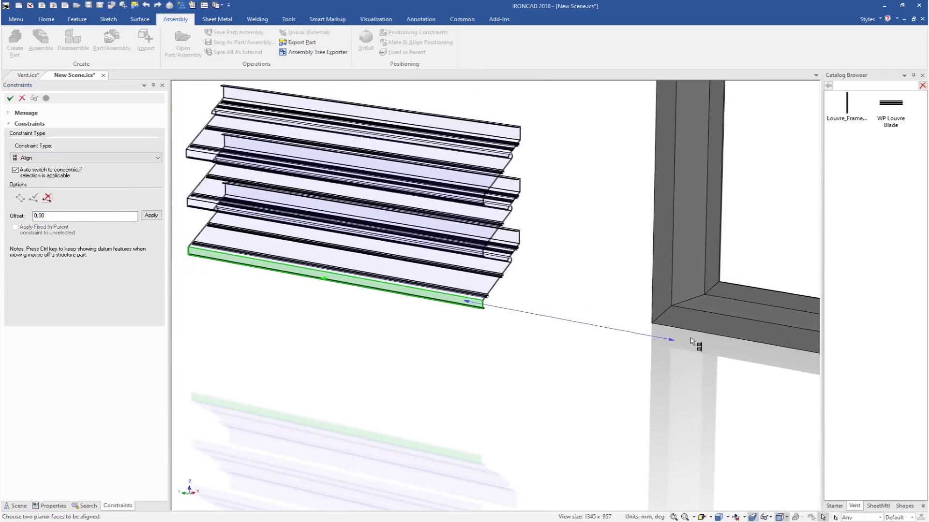
{"action": "left_click", "coordinate": [709, 322]}
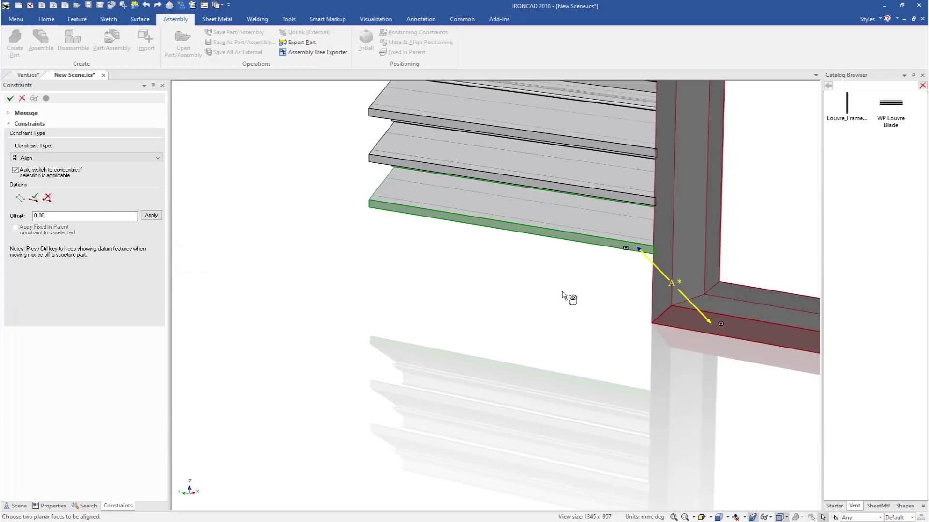
{"action": "scroll", "coordinate": [640, 255], "scroll_direction": "up", "scroll_amount": 4}
{"action": "scroll", "coordinate": [628, 300], "scroll_direction": "down", "scroll_amount": 5}
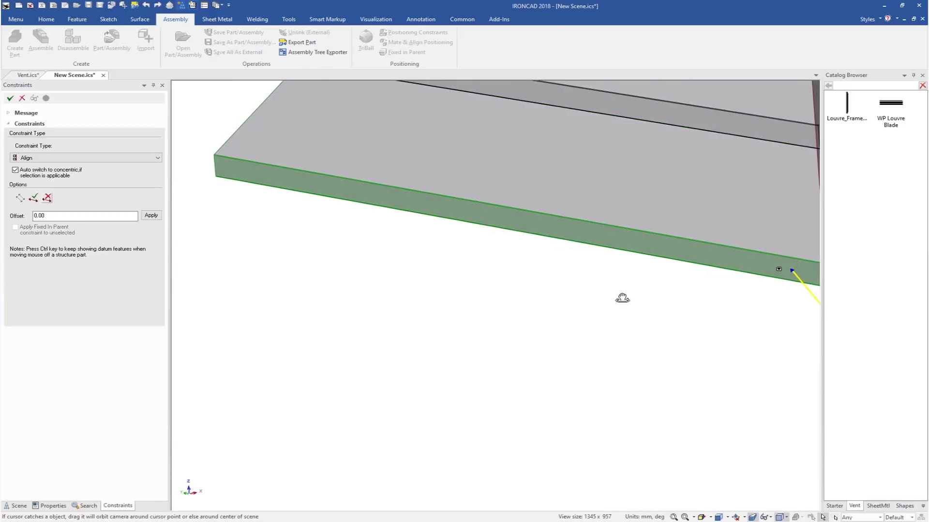
{"action": "scroll", "coordinate": [666, 266], "scroll_direction": "up", "scroll_amount": 4}
{"action": "middle_click_drag", "start_coordinate": [577, 343], "coordinate": [498, 362]}
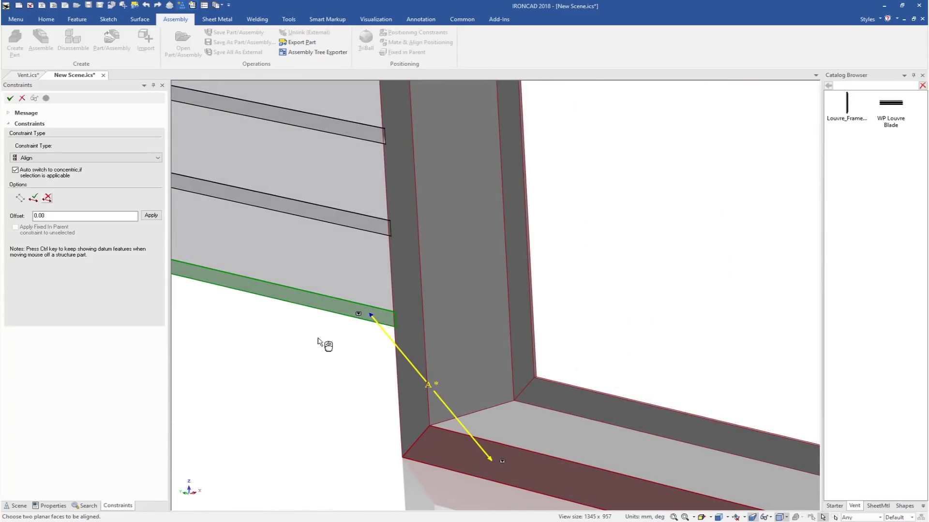
Apply the Align constraint, then rotate the single louvre blade about 90 degrees
{"action": "left_click", "coordinate": [9, 99]}
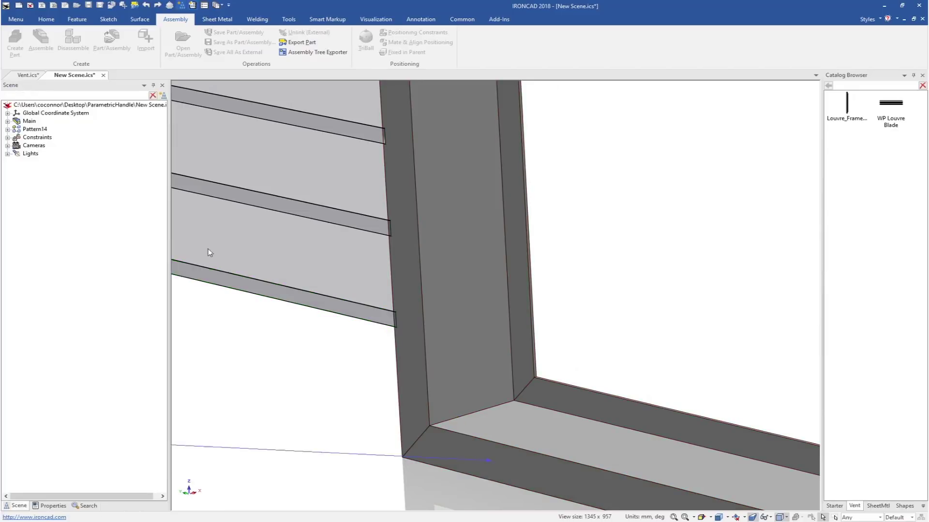
{"action": "left_click", "coordinate": [375, 310]}
{"action": "key", "text": "F10"}
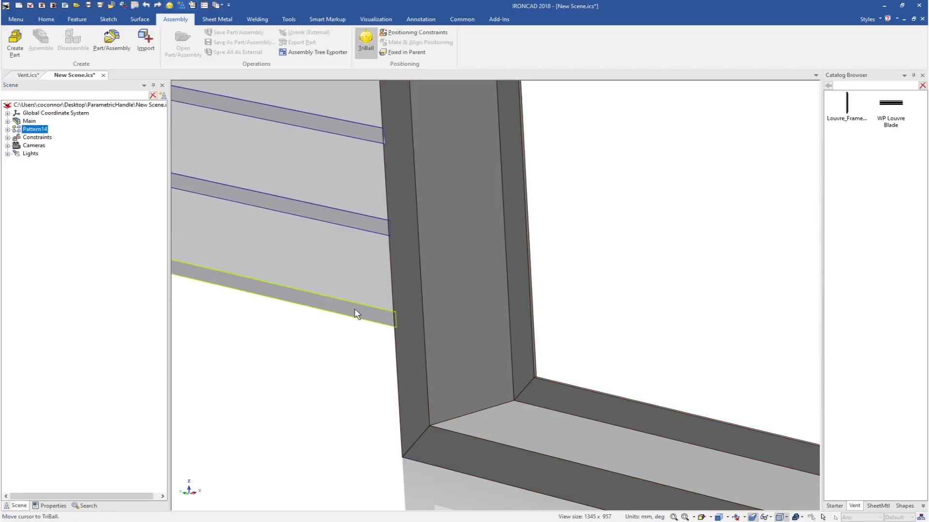
{"action": "key", "text": "F10"}
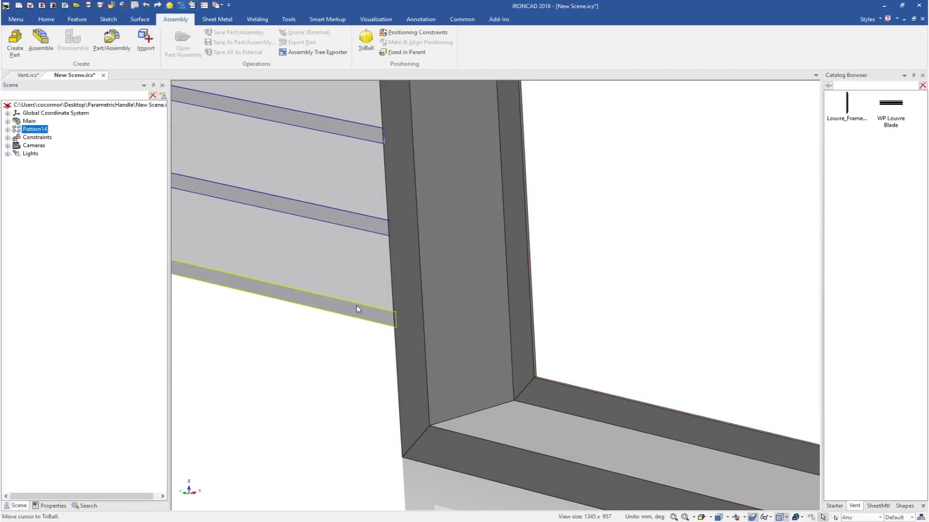
{"action": "left_click", "coordinate": [356, 314]}
{"action": "key", "text": "F10"}
{"action": "left_click_drag", "start_coordinate": [440, 333], "coordinate": [454, 345]}
{"action": "key", "text": "F10"}
{"action": "scroll", "coordinate": [326, 313], "scroll_direction": "up", "scroll_amount": 2}
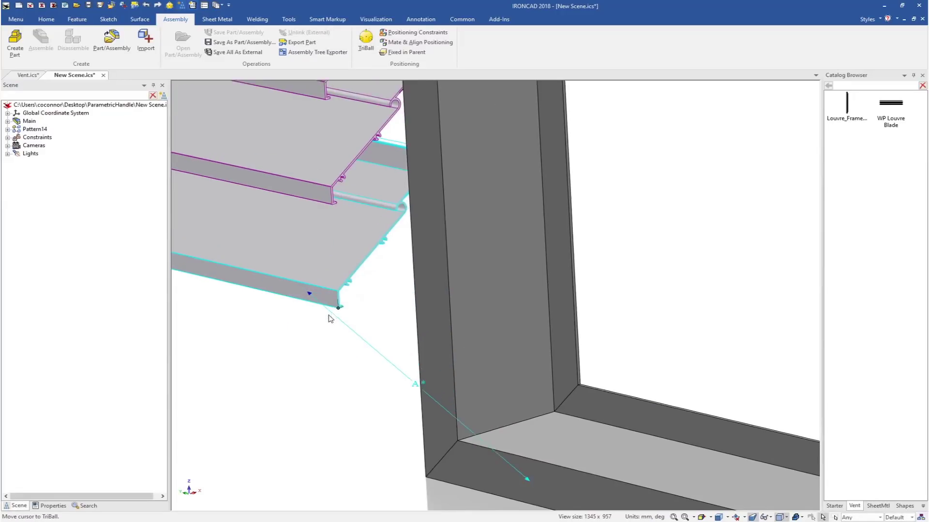
Mate the blade's end face to the frame's inner side face
{"action": "left_click", "coordinate": [414, 32]}
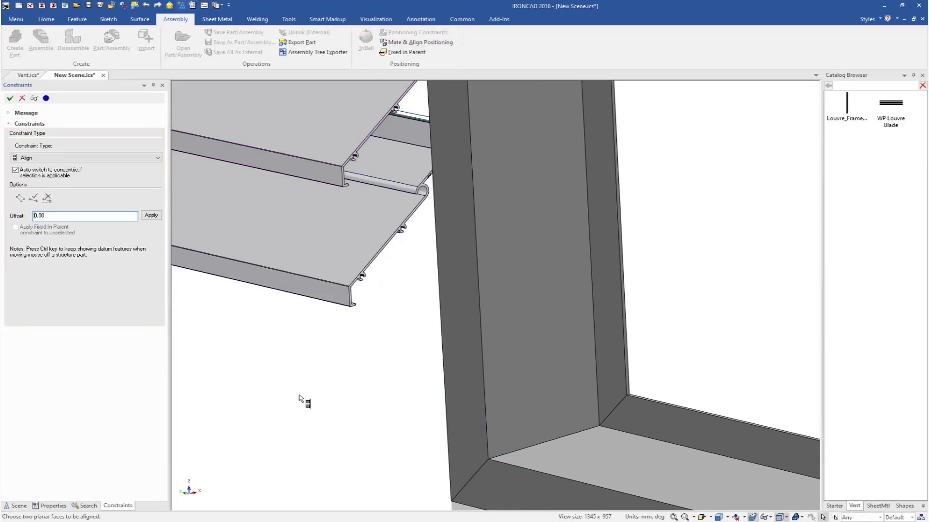
{"action": "left_click", "coordinate": [129, 158]}
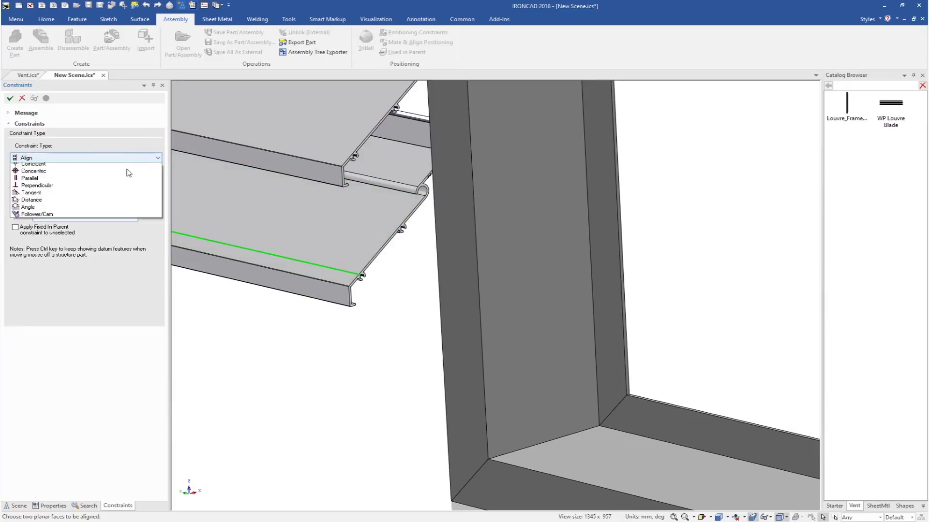
{"action": "left_click", "coordinate": [130, 172]}
{"action": "scroll", "coordinate": [338, 298], "scroll_direction": "up", "scroll_amount": 3}
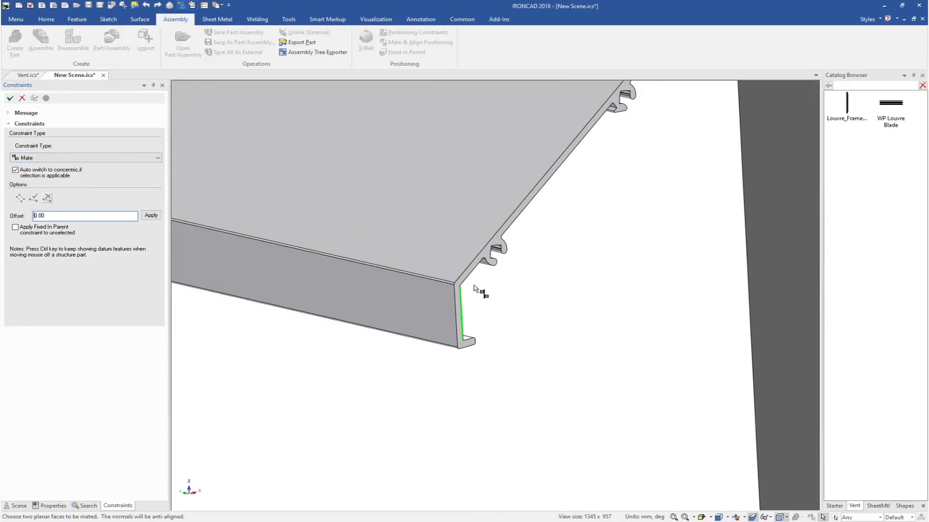
{"action": "scroll", "coordinate": [465, 280], "scroll_direction": "up", "scroll_amount": 2}
{"action": "left_click", "coordinate": [475, 288]}
{"action": "scroll", "coordinate": [479, 290], "scroll_direction": "down", "scroll_amount": 5}
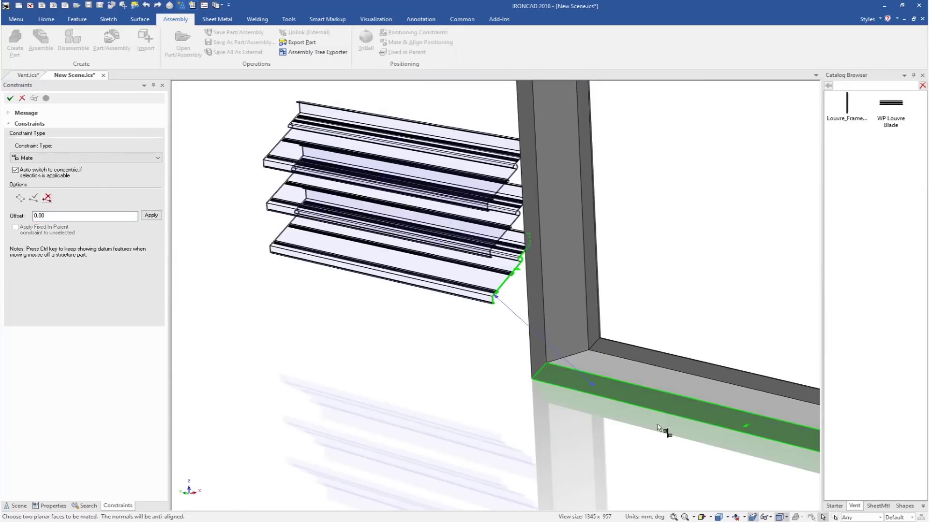
{"action": "middle_click_drag", "start_coordinate": [657, 428], "coordinate": [709, 160]}
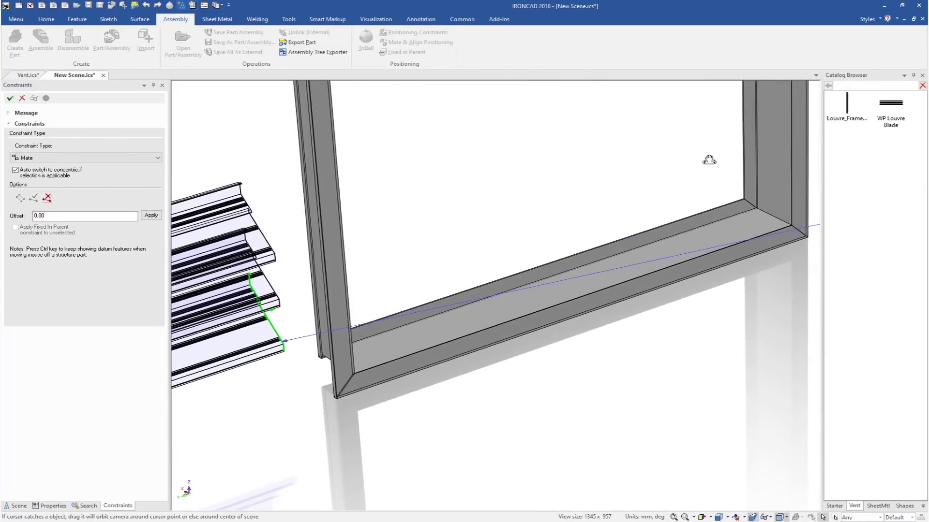
{"action": "left_click", "coordinate": [779, 204]}
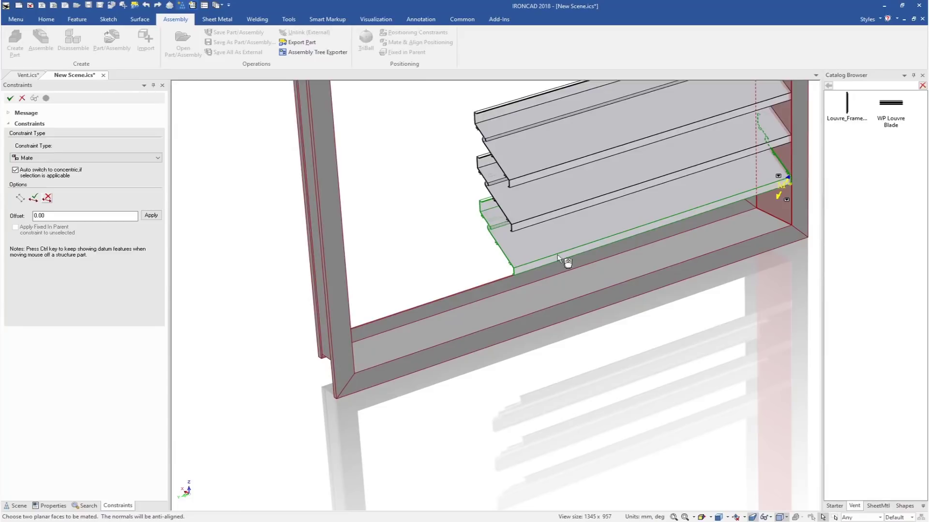
Set the mate offset to 5 mm and check the spacing
{"action": "scroll", "coordinate": [742, 191], "scroll_direction": "up", "scroll_amount": 5}
{"action": "scroll", "coordinate": [568, 328], "scroll_direction": "up", "scroll_amount": 2}
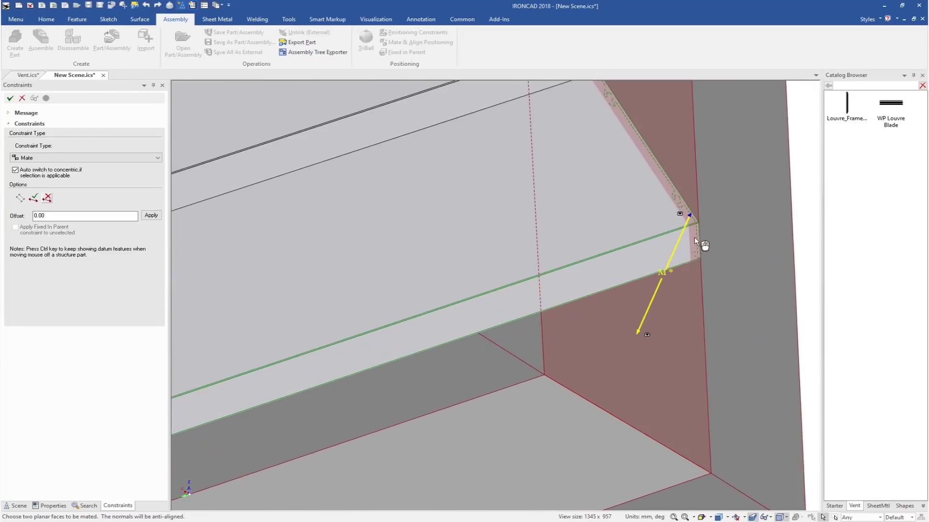
{"action": "double_click", "coordinate": [38, 216]}
{"action": "left_click", "coordinate": [151, 216]}
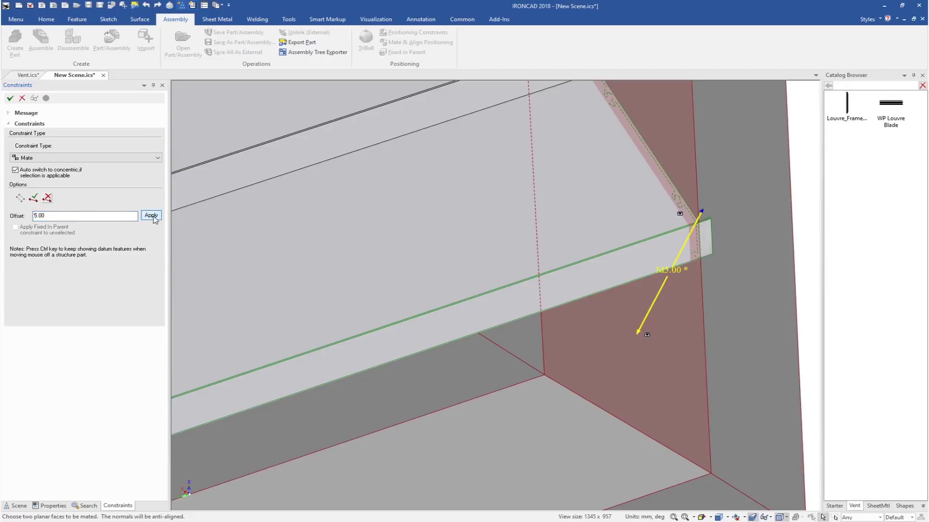
{"action": "left_click", "coordinate": [34, 216]}
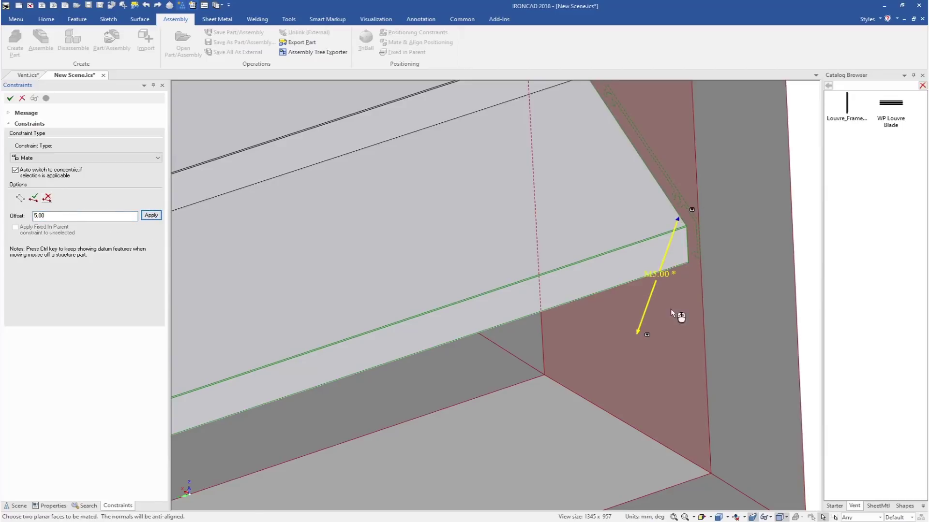
{"action": "middle_click_drag", "start_coordinate": [676, 315], "coordinate": [627, 314]}
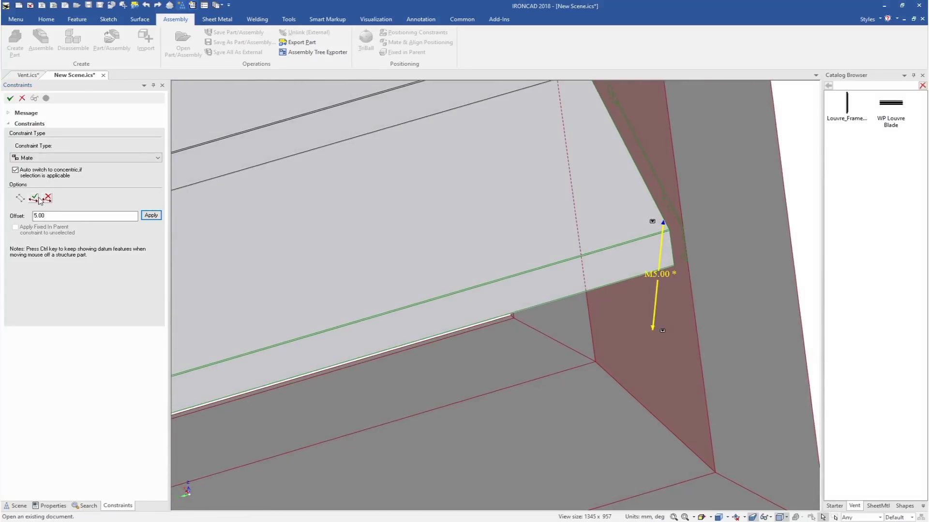
Pick the bottom blade's lower face as the first face of a new mate
{"action": "middle_click_drag", "start_coordinate": [513, 319], "coordinate": [448, 241]}
{"action": "scroll", "coordinate": [420, 199], "scroll_direction": "down", "scroll_amount": 5}
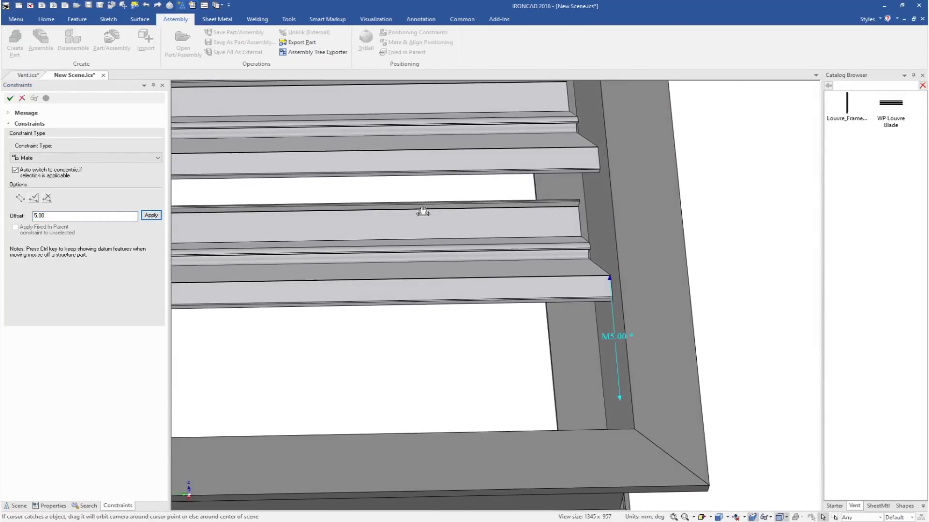
{"action": "scroll", "coordinate": [435, 309], "scroll_direction": "up", "scroll_amount": 3}
{"action": "left_click", "coordinate": [459, 318]}
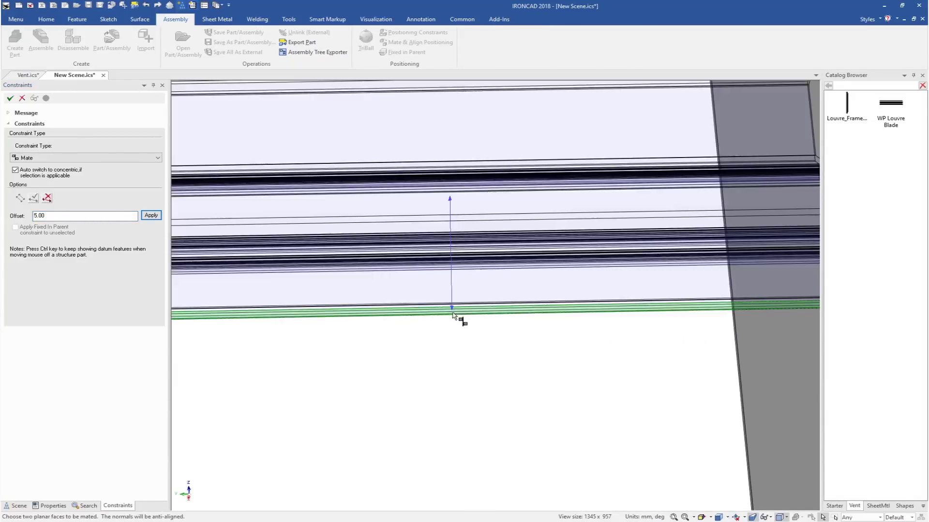
{"action": "scroll", "coordinate": [467, 329], "scroll_direction": "down", "scroll_amount": 4}
{"action": "middle_click_drag", "start_coordinate": [474, 338], "coordinate": [452, 146]}
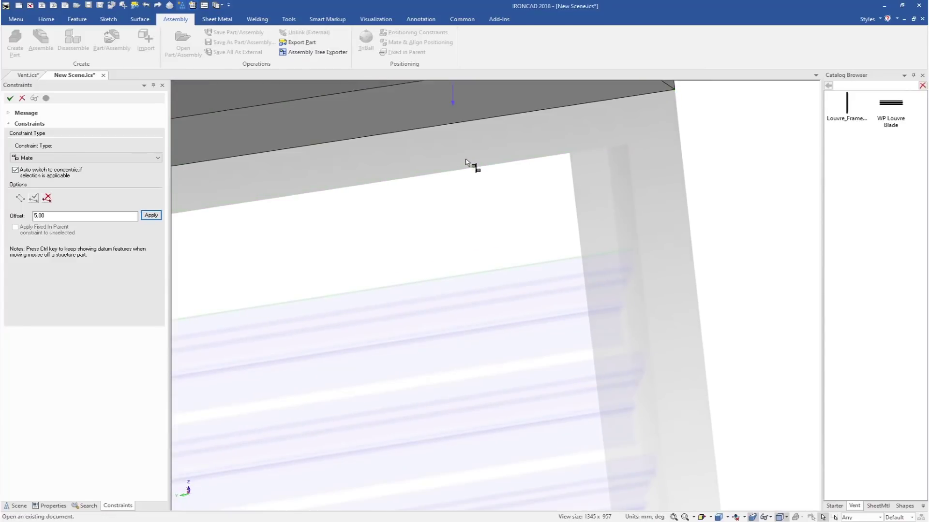
{"action": "left_click", "coordinate": [466, 162]}
Mate it to the frame's inner bottom face at 5.00 mm and finish constraining
{"action": "middle_click_drag", "start_coordinate": [497, 228], "coordinate": [579, 394]}
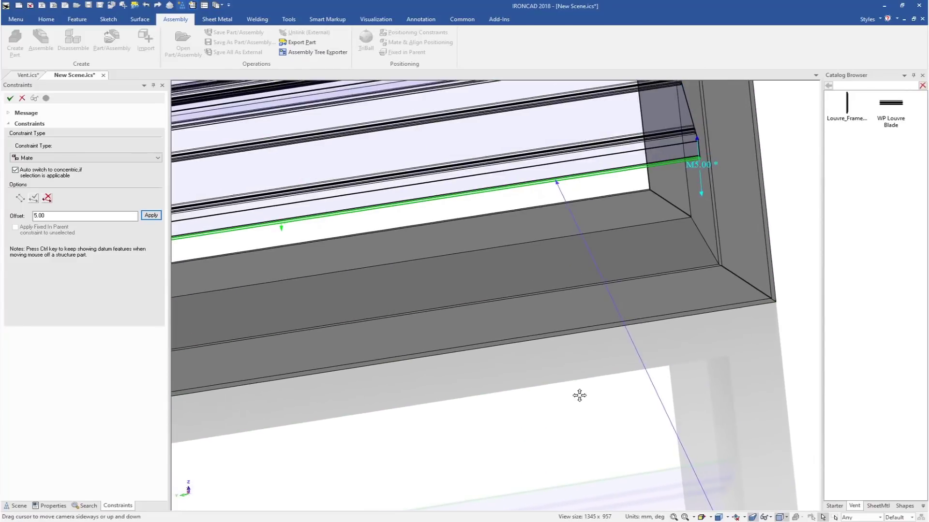
{"action": "left_click", "coordinate": [529, 282]}
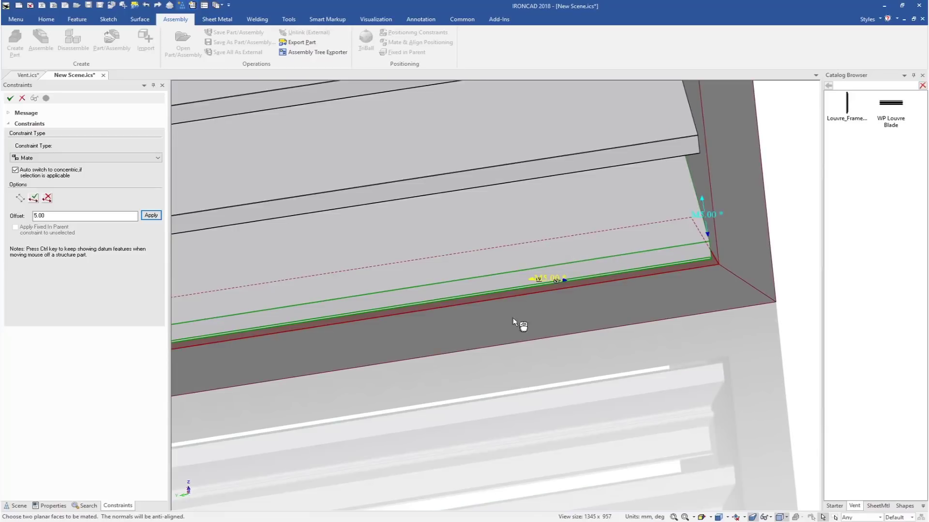
{"action": "middle_click_drag", "start_coordinate": [513, 317], "coordinate": [478, 290]}
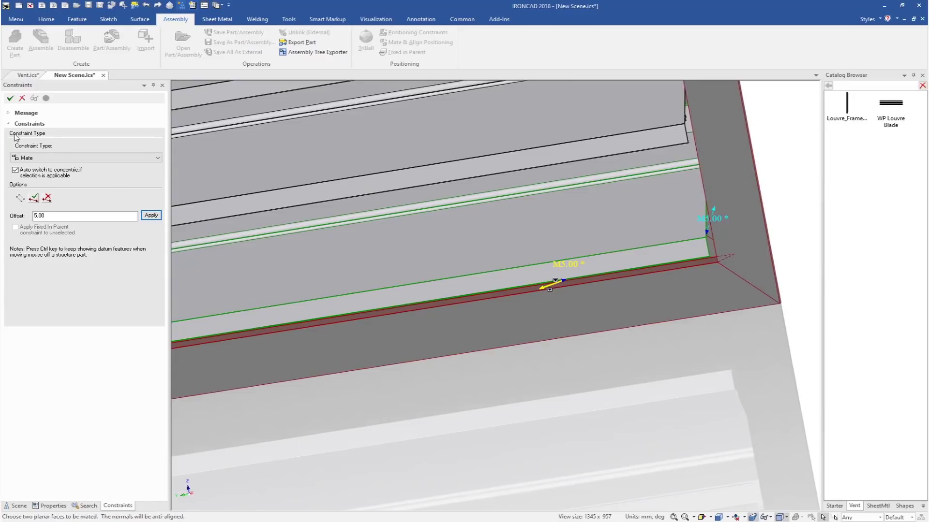
{"action": "left_click", "coordinate": [10, 99]}
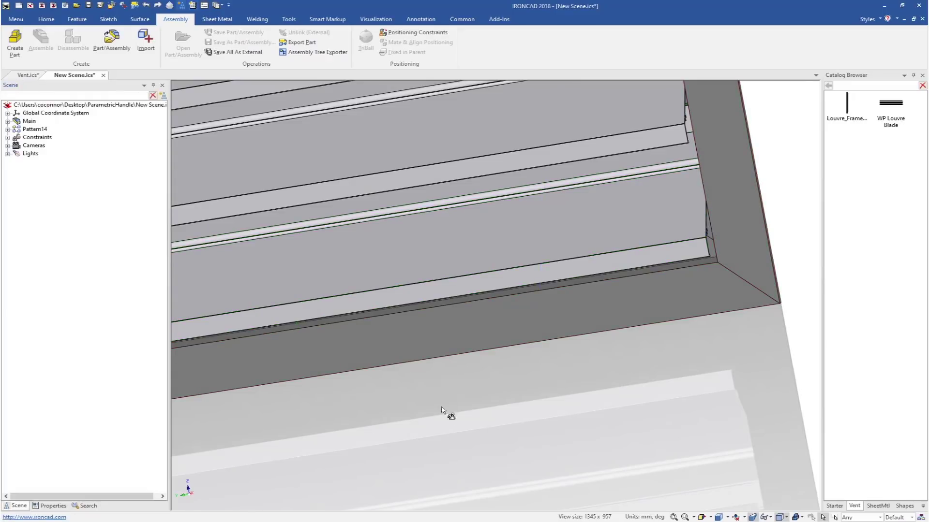
{"action": "left_click", "coordinate": [396, 279]}
Inspect the blades in the frame's lower corner, fit and face the frame, then show Annotation tools
{"action": "left_click", "coordinate": [378, 281]}
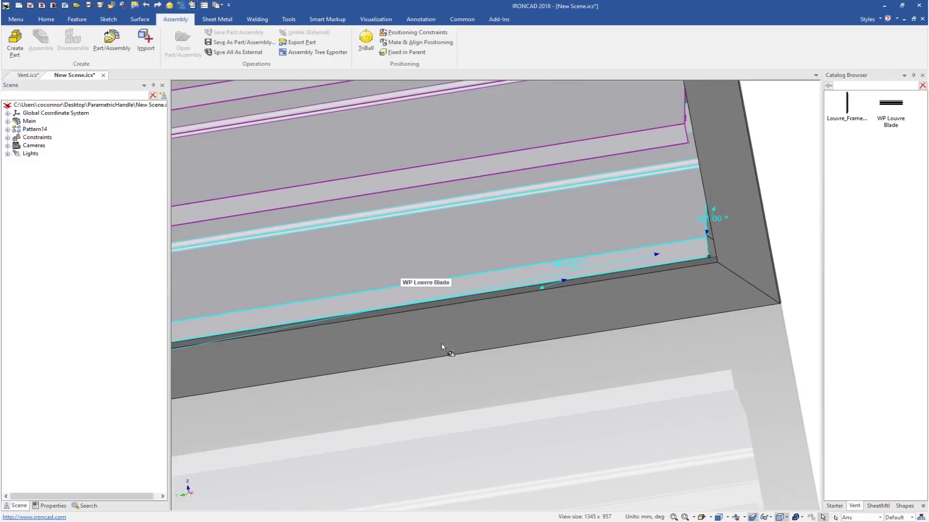
{"action": "scroll", "coordinate": [441, 347], "scroll_direction": "down", "scroll_amount": 3}
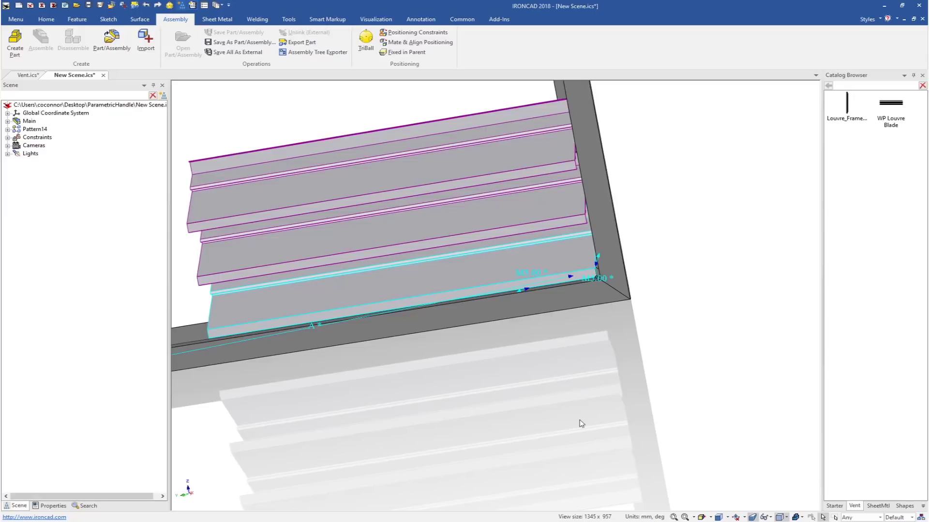
{"action": "left_click", "coordinate": [512, 382]}
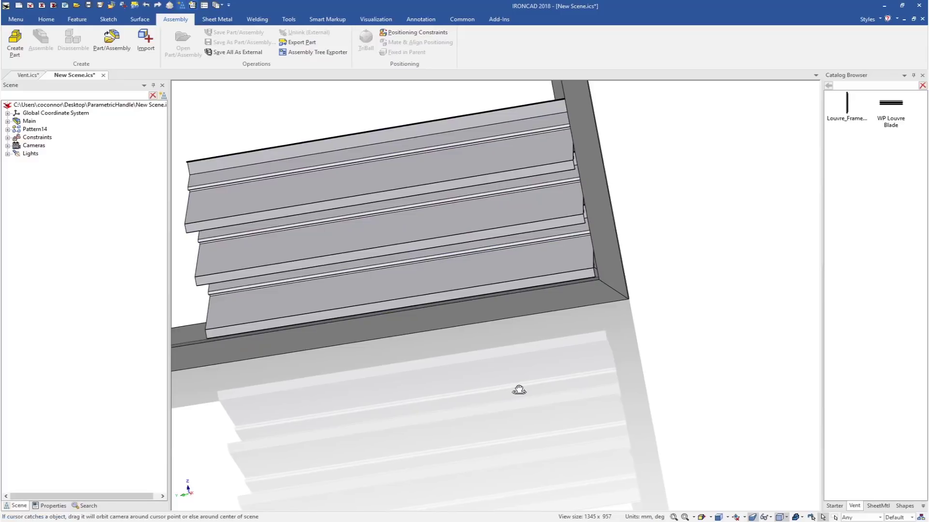
{"action": "scroll", "coordinate": [522, 375], "scroll_direction": "down", "scroll_amount": 3}
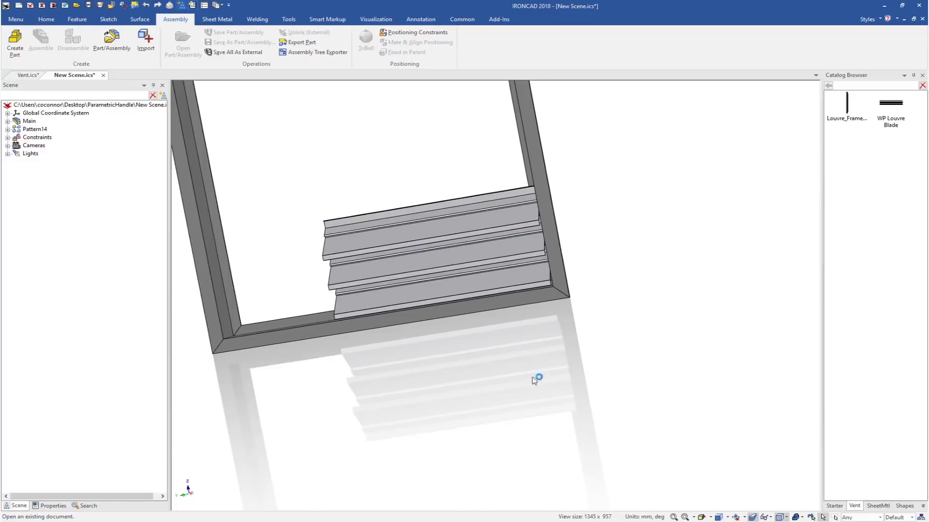
{"action": "left_click", "coordinate": [674, 517]}
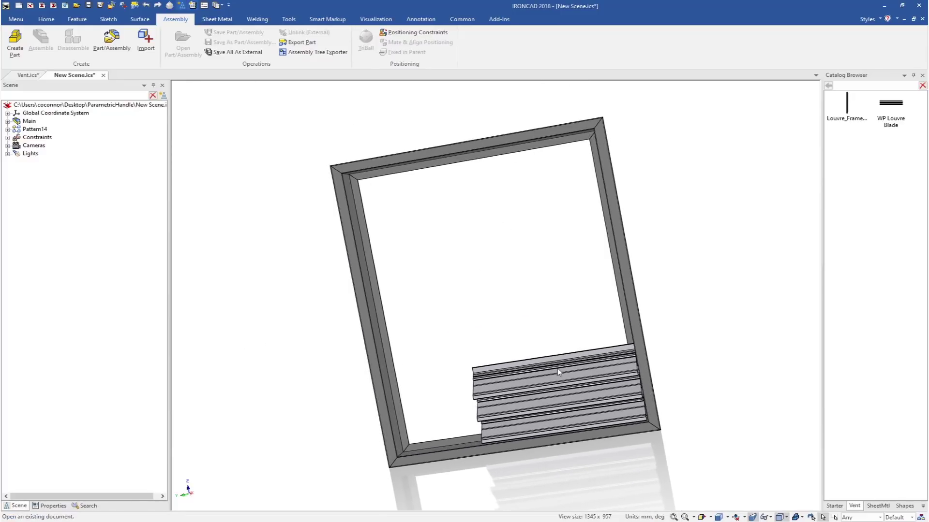
{"action": "middle_click_drag", "start_coordinate": [511, 476], "coordinate": [472, 494]}
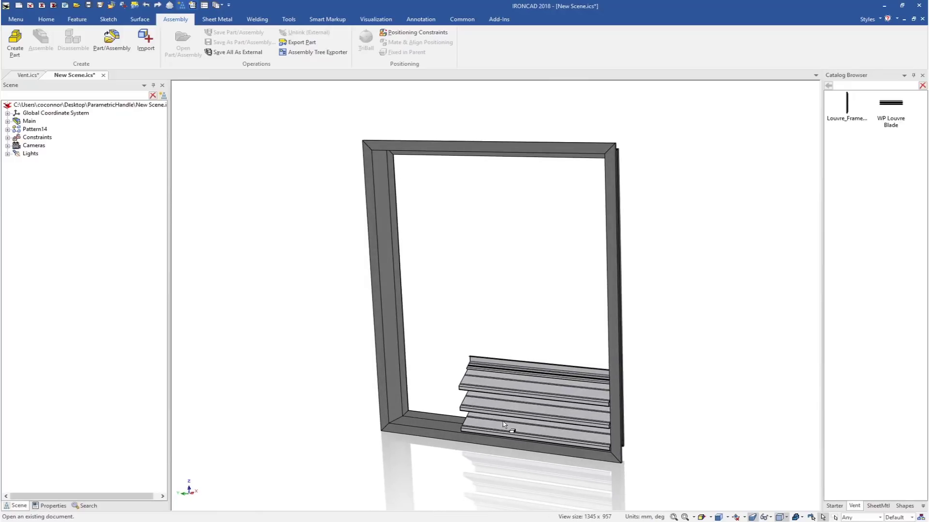
{"action": "scroll", "coordinate": [509, 431], "scroll_direction": "up", "scroll_amount": 2}
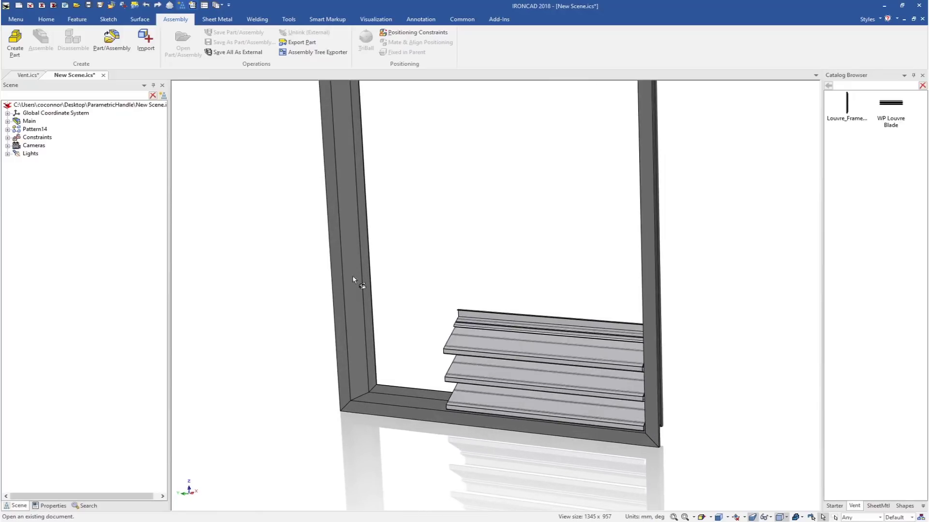
{"action": "left_click", "coordinate": [420, 20]}
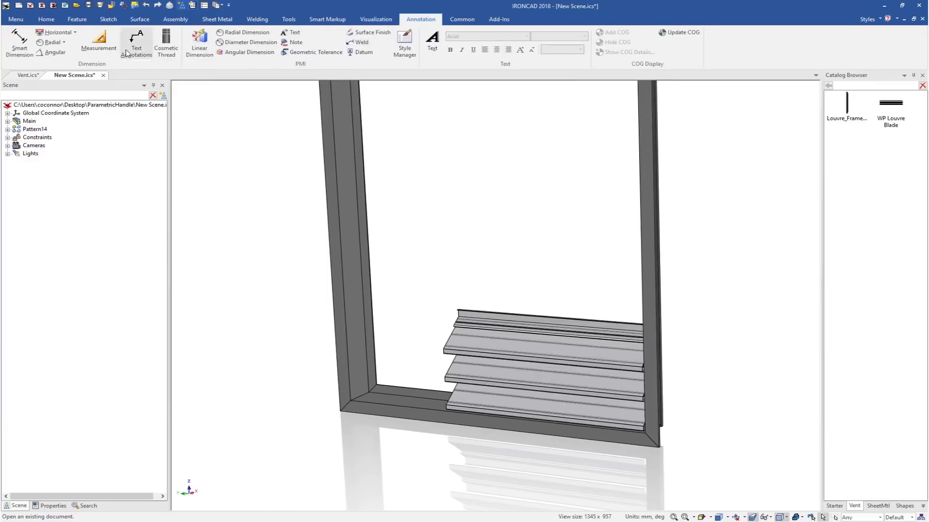
Cancel a trial Smart Dimension and drill down from Pattern14 to the bottom blade's Extrude1
{"action": "left_click", "coordinate": [20, 41]}
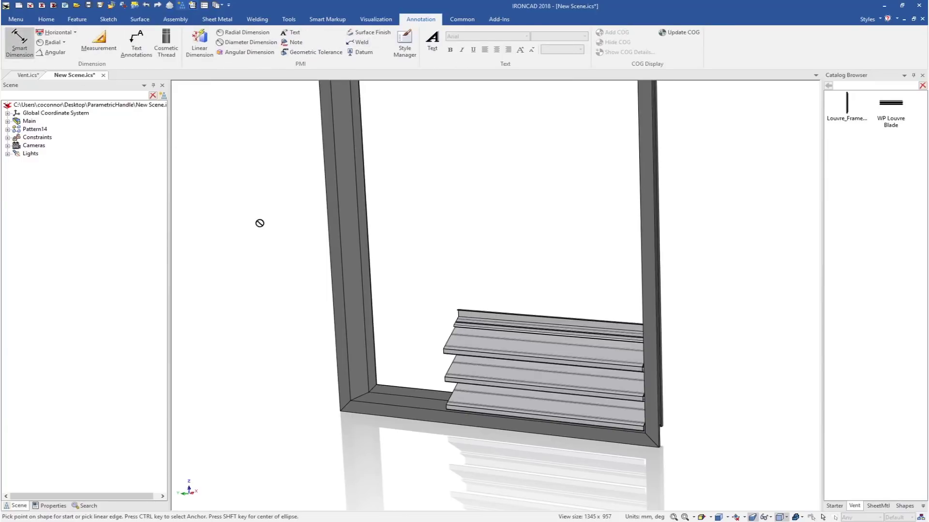
{"action": "left_click", "coordinate": [348, 279]}
{"action": "key", "text": "Escape"}
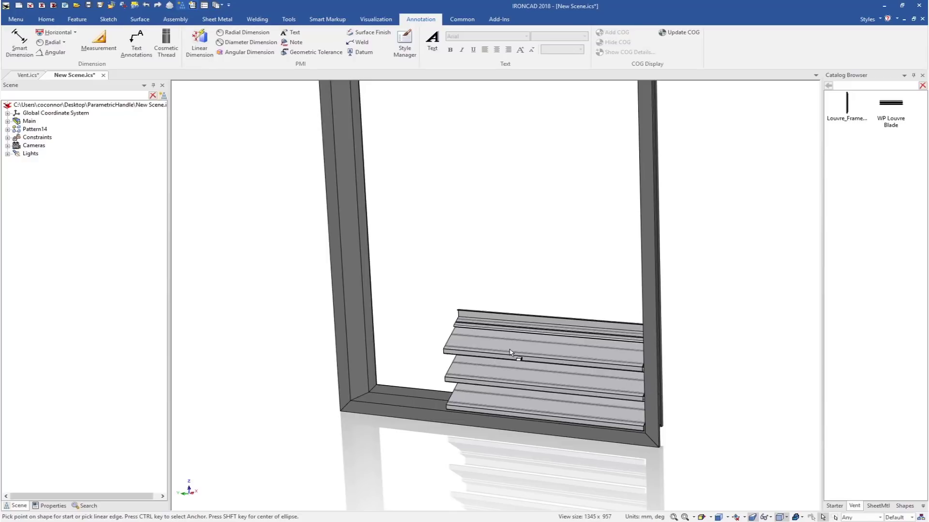
{"action": "left_click", "coordinate": [509, 410]}
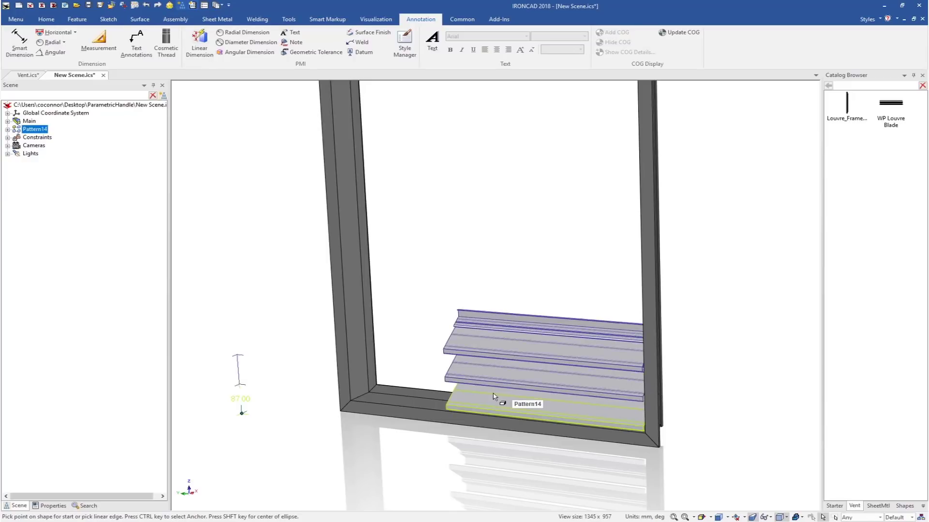
{"action": "left_click", "coordinate": [498, 403]}
{"action": "left_click", "coordinate": [495, 402]}
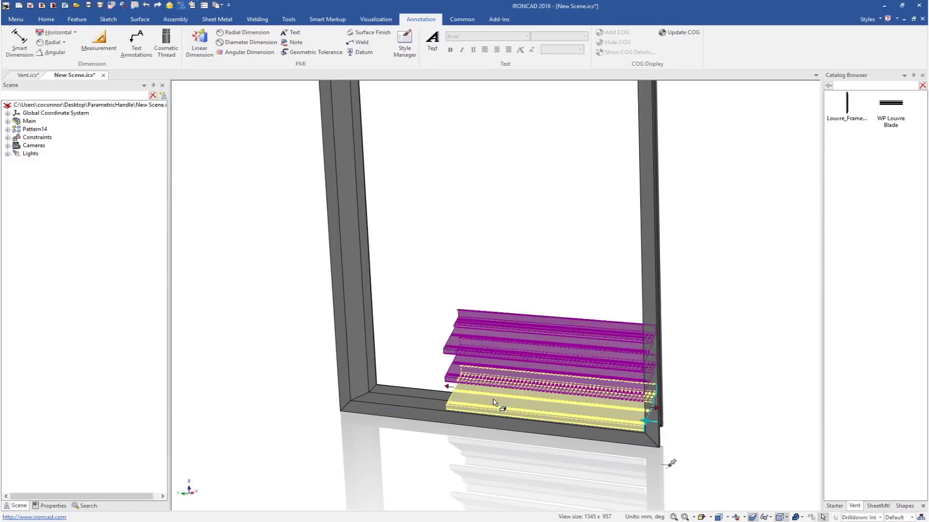
{"action": "right_click", "coordinate": [514, 406]}
Add a BladeLen parameter to Extrude1 with expression OW - 86mm (914 mm) and apply it
{"action": "left_click", "coordinate": [536, 409]}
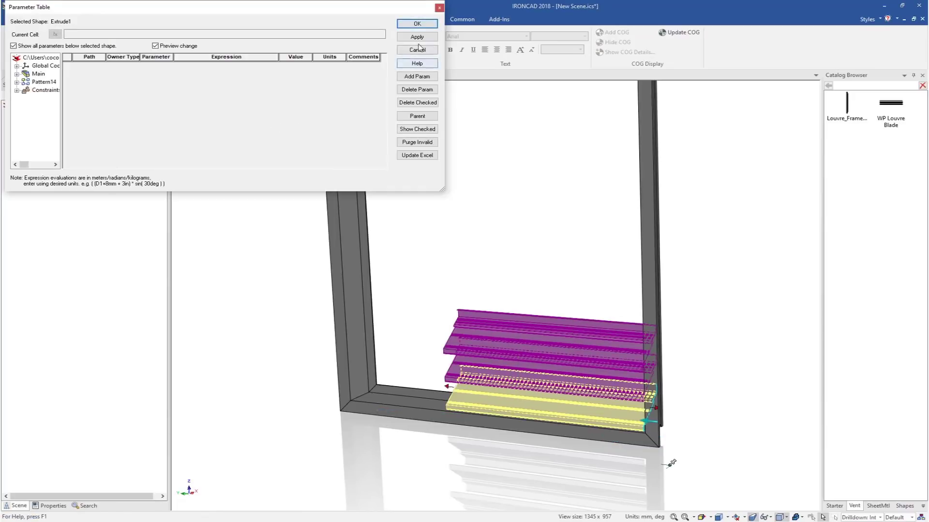
{"action": "left_click", "coordinate": [417, 76]}
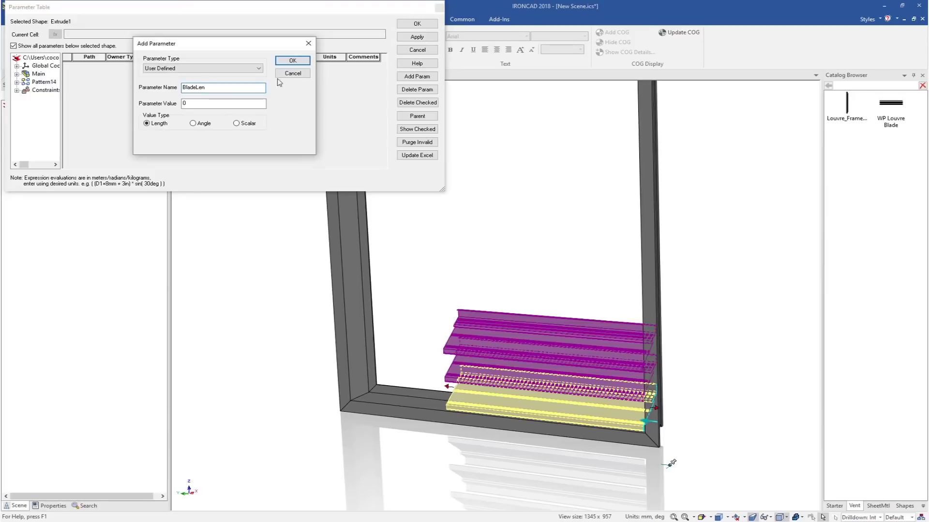
{"action": "left_click", "coordinate": [293, 61]}
{"action": "left_click", "coordinate": [247, 65]}
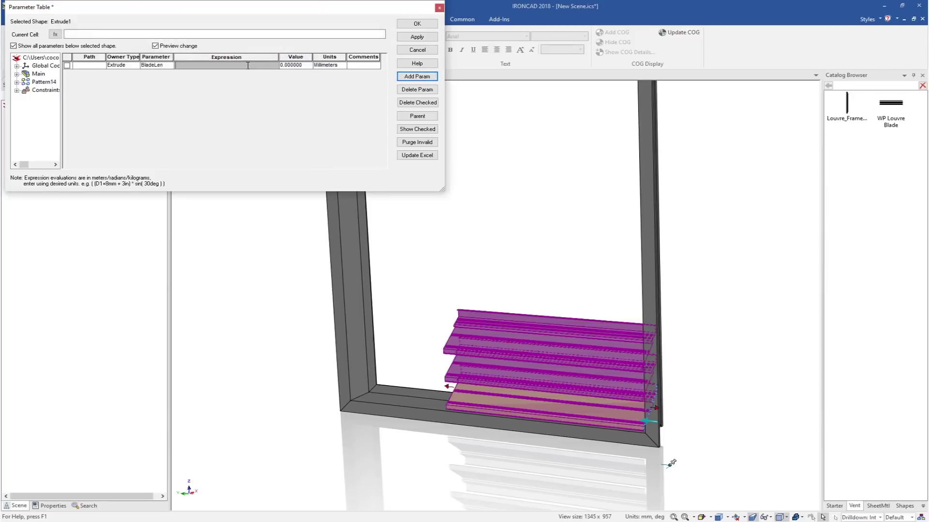
{"action": "left_click", "coordinate": [245, 228]}
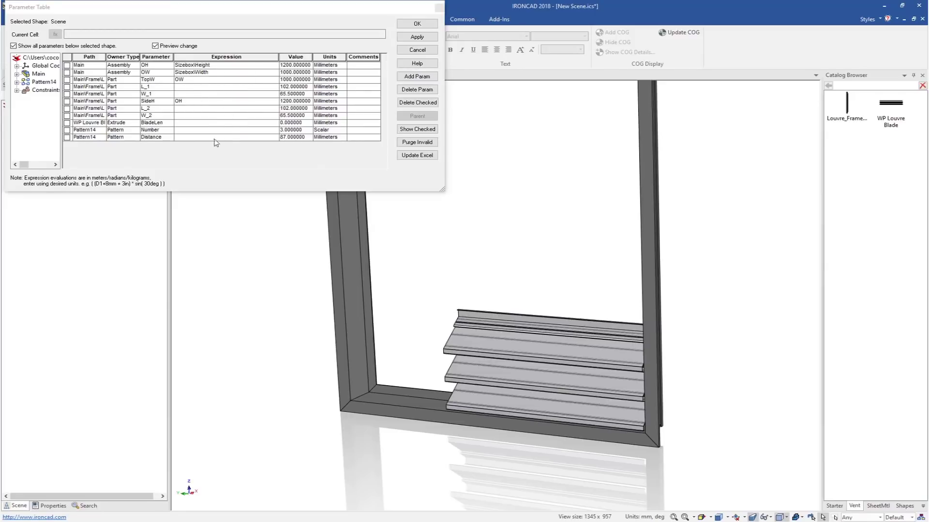
{"action": "left_click", "coordinate": [216, 123]}
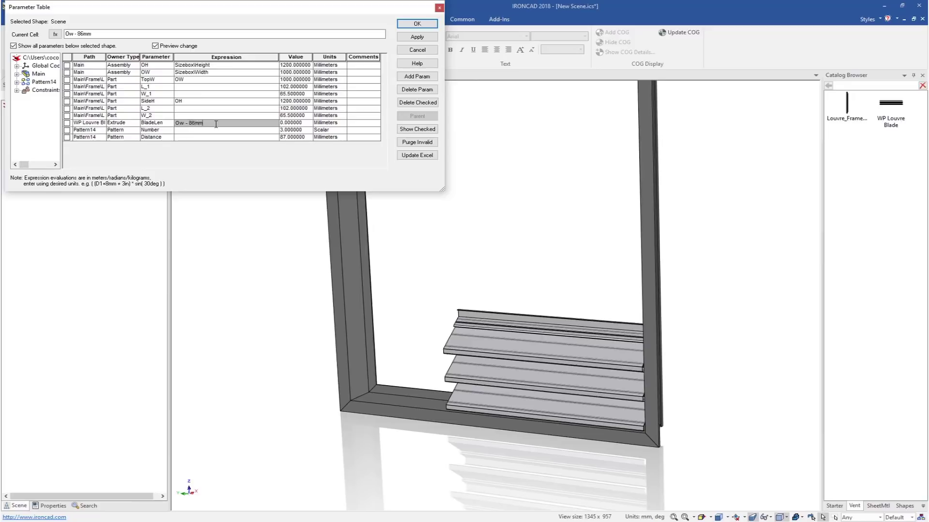
{"action": "key", "text": "Return"}
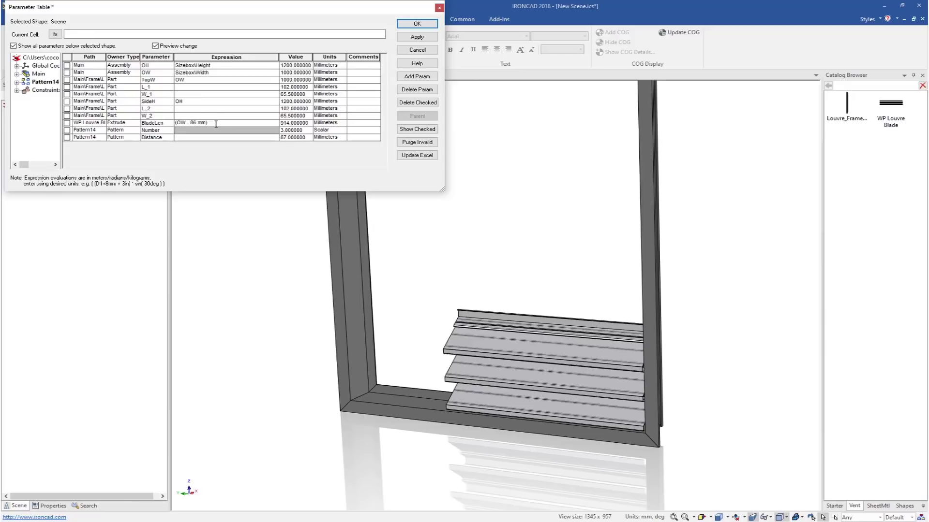
{"action": "left_click", "coordinate": [417, 38]}
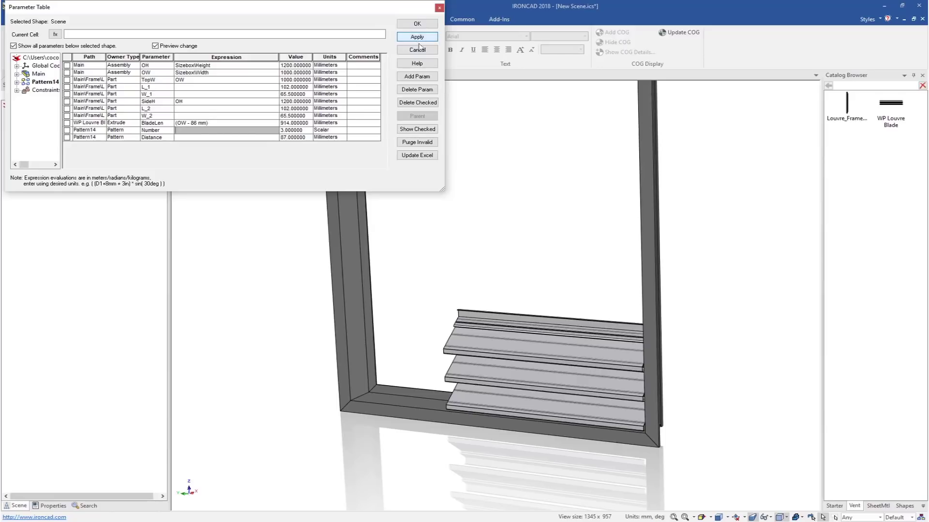
{"action": "left_click", "coordinate": [510, 403]}
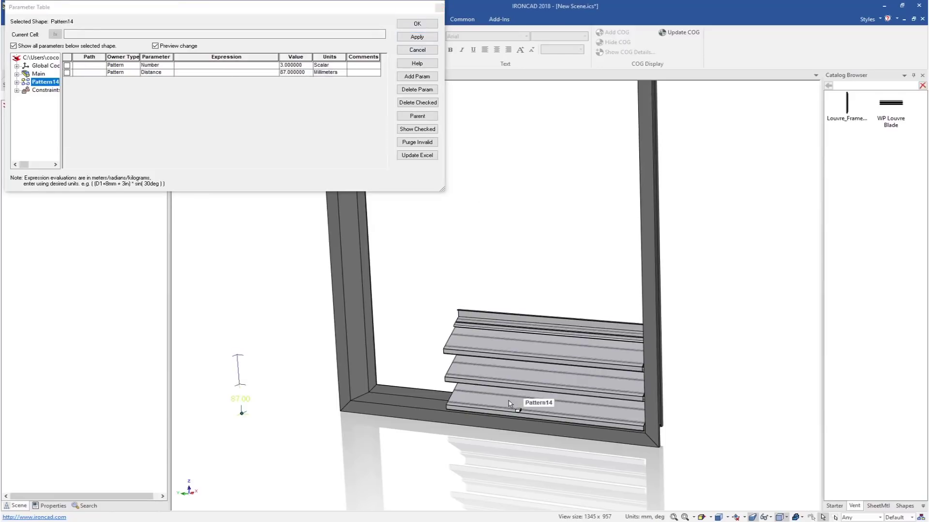
{"action": "left_click", "coordinate": [510, 404]}
{"action": "left_click", "coordinate": [510, 404]}
Set the blade extrude's sizebox Height formula to BladeLen in IntelliShape Properties
{"action": "right_click", "coordinate": [510, 402]}
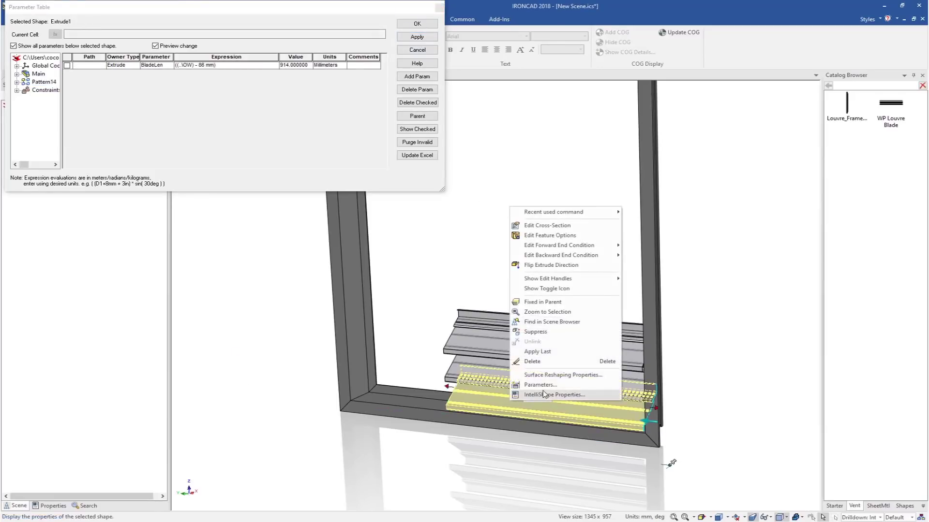
{"action": "left_click", "coordinate": [545, 394]}
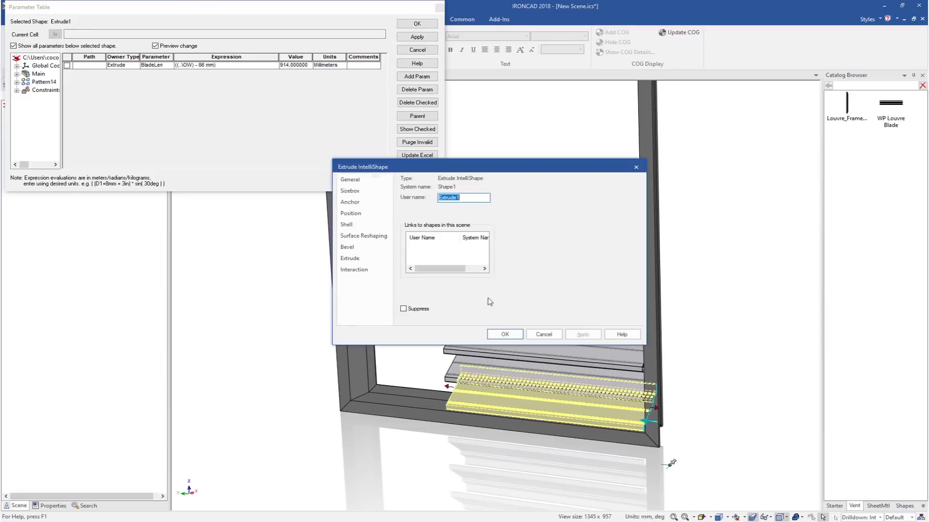
{"action": "left_click", "coordinate": [350, 191]}
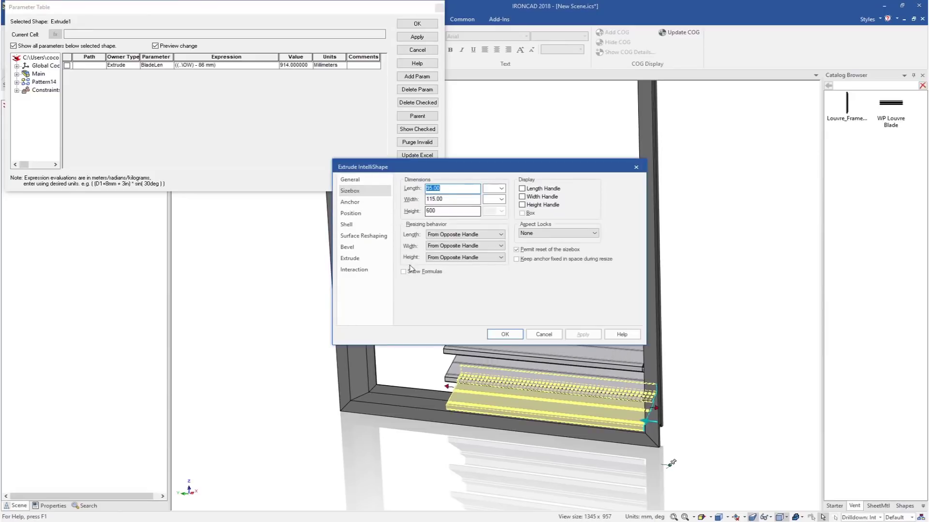
{"action": "left_click", "coordinate": [409, 271]}
{"action": "left_click", "coordinate": [426, 211]}
{"action": "type", "text": "BladeLen"}
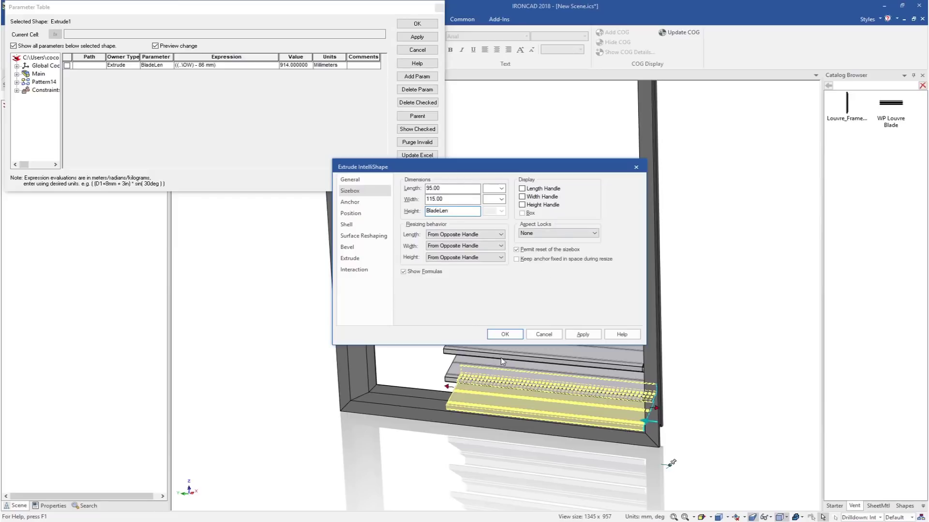
{"action": "left_click", "coordinate": [504, 334]}
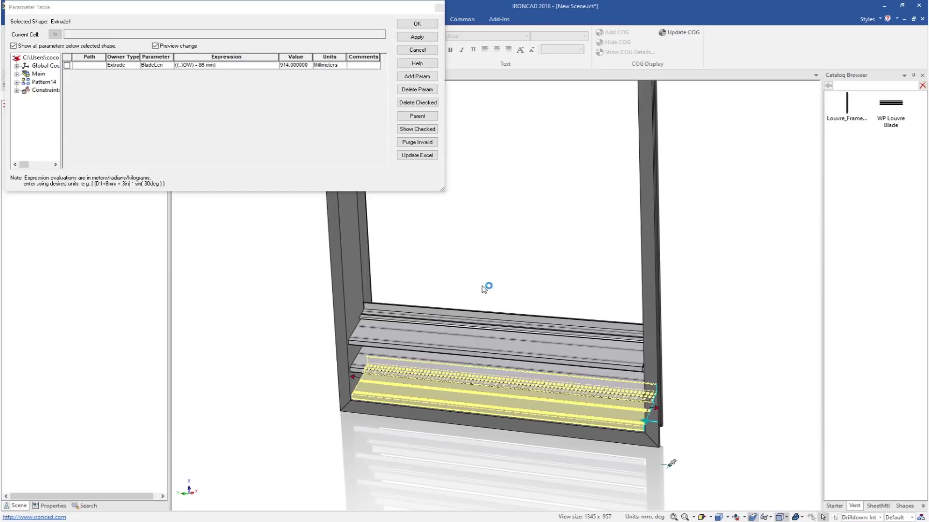
{"action": "left_click", "coordinate": [484, 288]}
{"action": "mouse_move", "coordinate": [404, 367]}
{"action": "middle_mouse_down"}
{"action": "mouse_move", "coordinate": [452, 369]}
{"action": "mouse_move", "coordinate": [405, 382]}
{"action": "middle_mouse_up"}
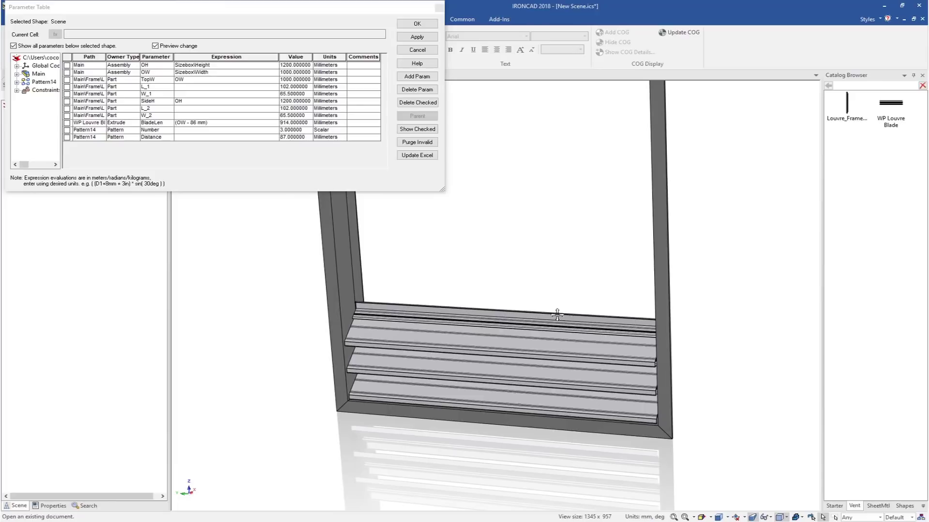
Set Pattern14's Number expression to Int(OH/Distance)-1, giving 12 blades, and apply
{"action": "middle_click_drag", "start_coordinate": [557, 315], "coordinate": [553, 398]}
{"action": "middle_click_drag", "start_coordinate": [425, 392], "coordinate": [464, 431]}
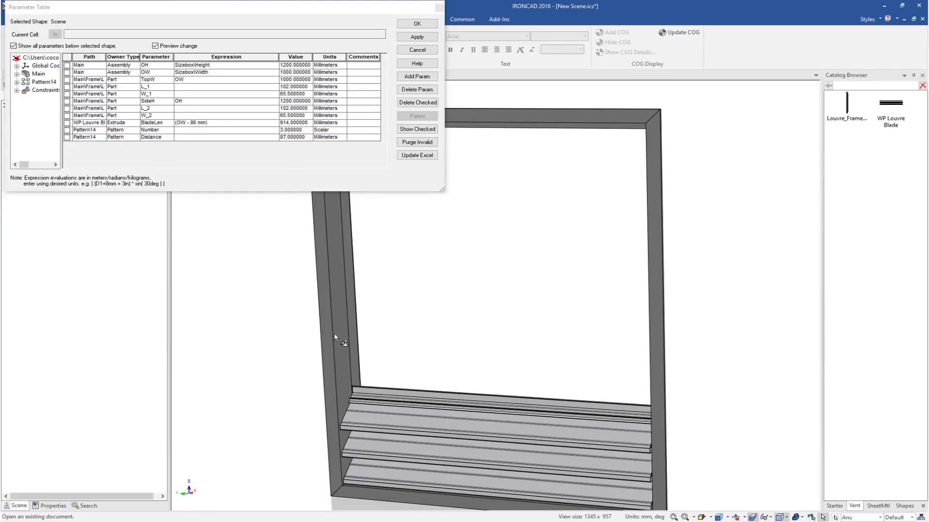
{"action": "left_click", "coordinate": [193, 130]}
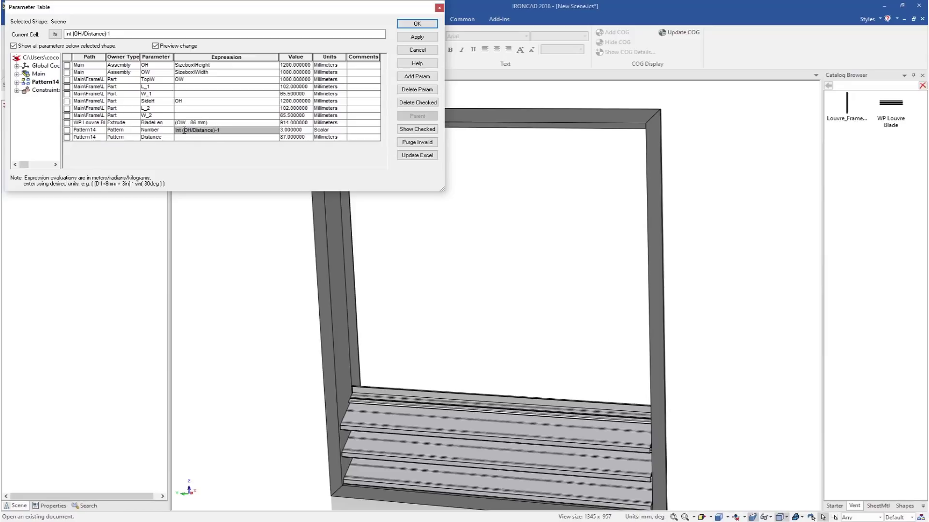
{"action": "key", "text": "Return"}
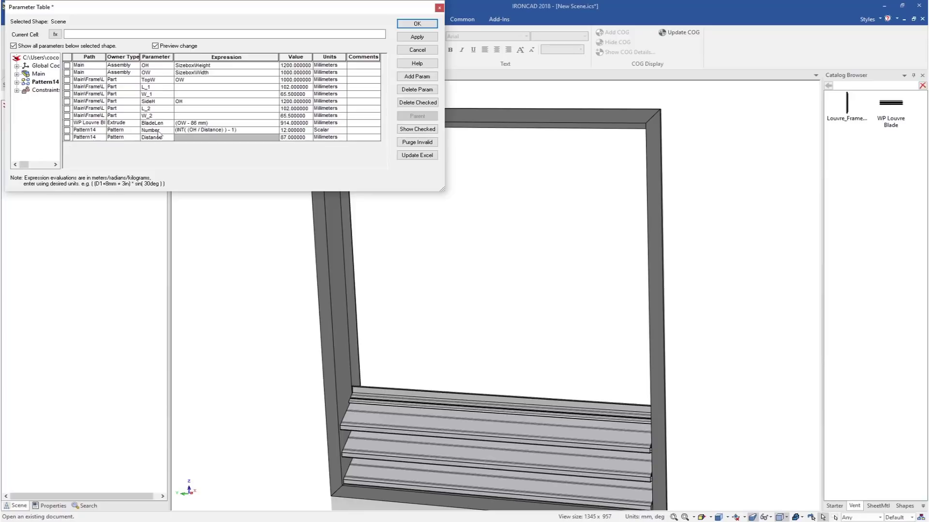
{"action": "left_click", "coordinate": [416, 37]}
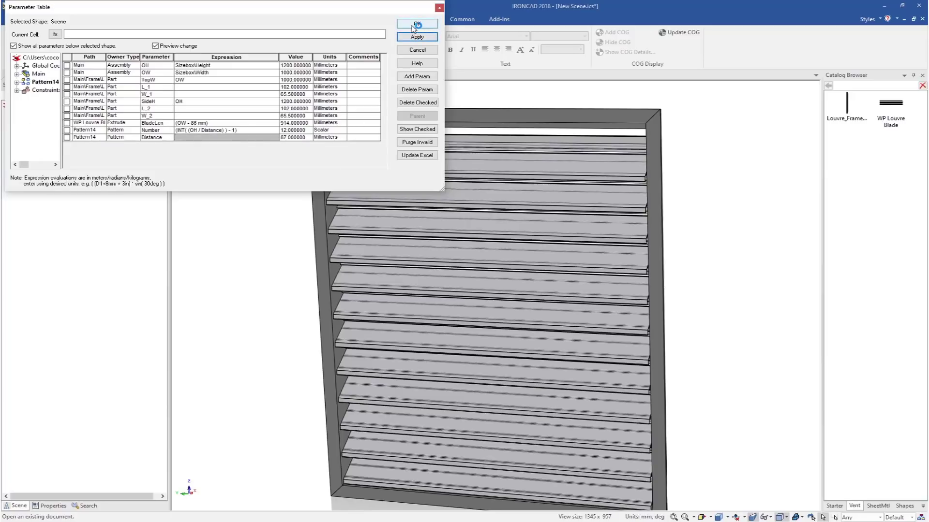
{"action": "left_click", "coordinate": [417, 24]}
Drag the Main assembly's sizebox handles to change the frame's width and height, regenerating the blades
{"action": "scroll", "coordinate": [263, 280], "scroll_direction": "down", "scroll_amount": 5}
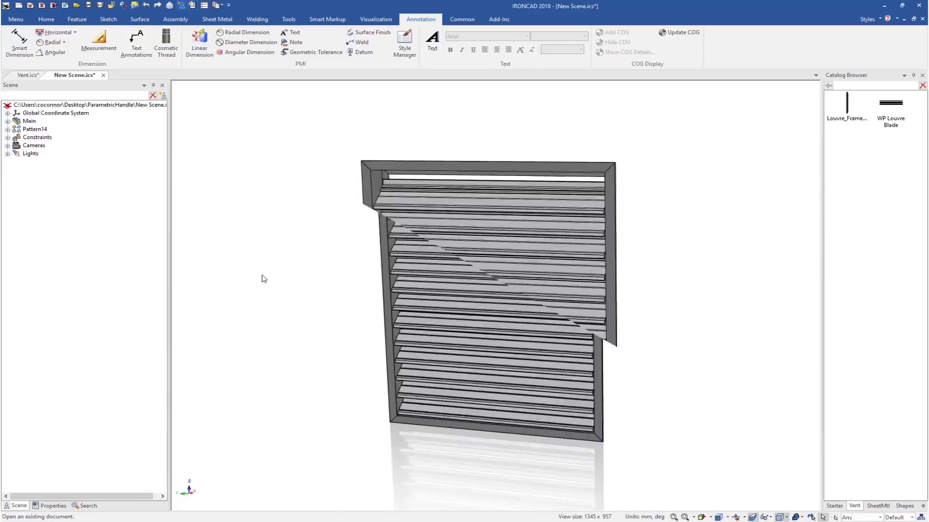
{"action": "left_click", "coordinate": [563, 329]}
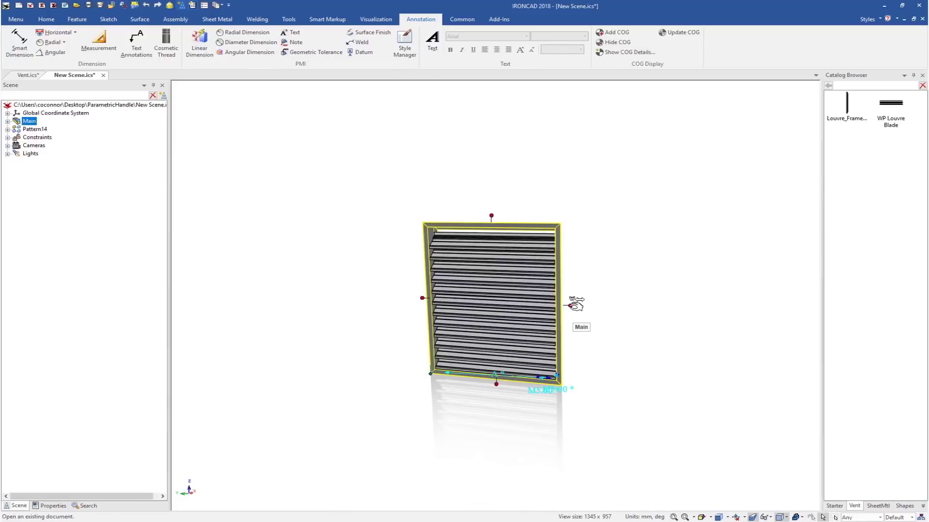
{"action": "left_click_drag", "start_coordinate": [570, 305], "coordinate": [658, 310]}
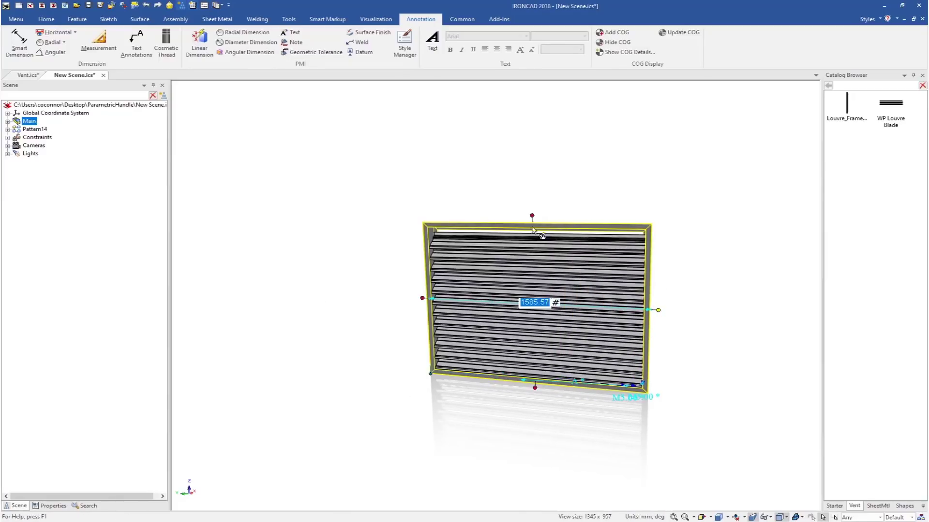
{"action": "left_click_drag", "start_coordinate": [532, 216], "coordinate": [531, 143]}
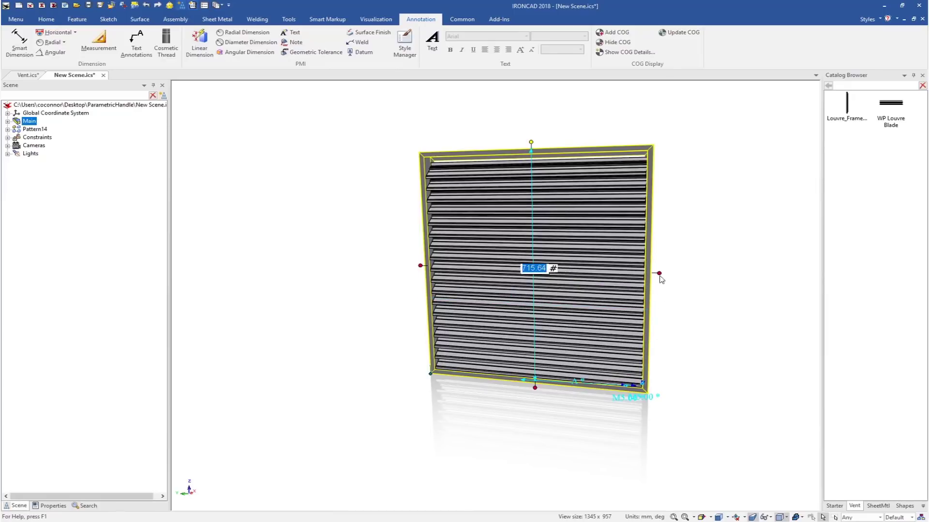
{"action": "left_click_drag", "start_coordinate": [659, 274], "coordinate": [574, 298]}
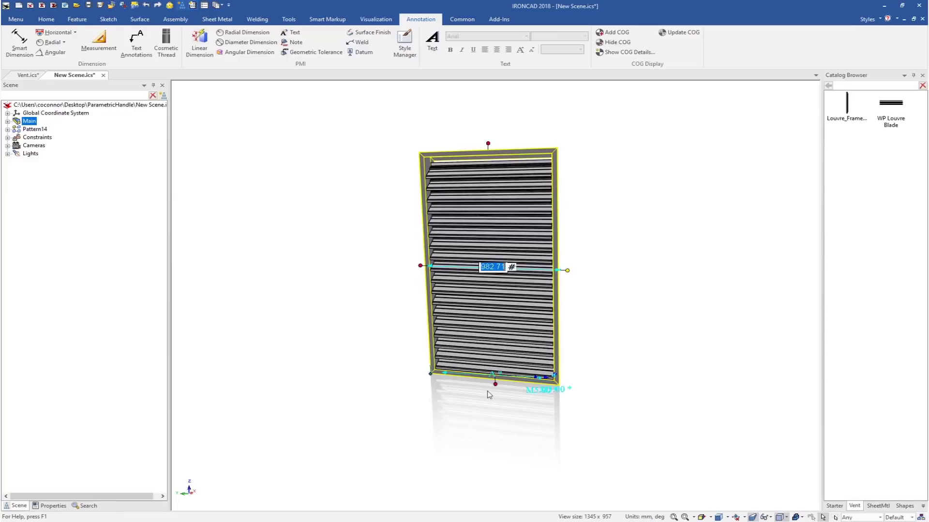
{"action": "left_click", "coordinate": [467, 428]}
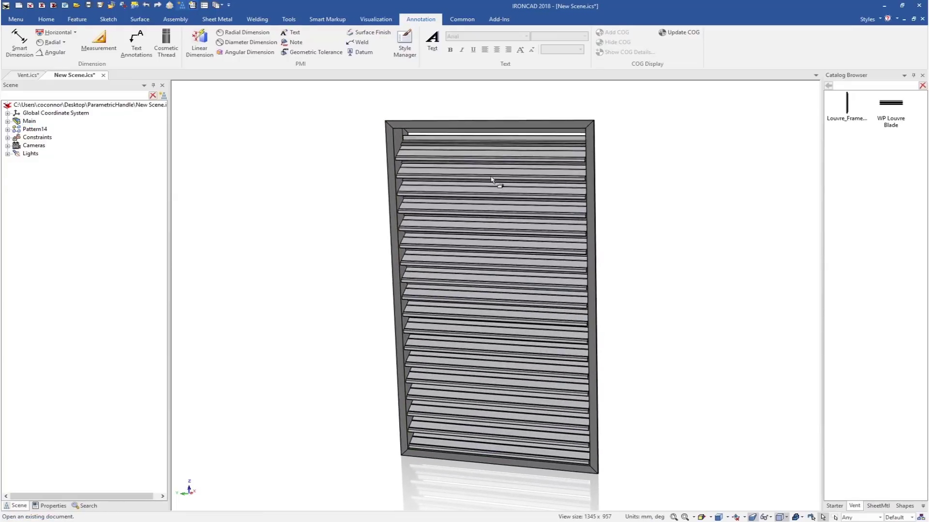
Select the Louvre_Frame_Sides part and bring up its properties
{"action": "left_click", "coordinate": [391, 160]}
{"action": "left_click", "coordinate": [391, 161]}
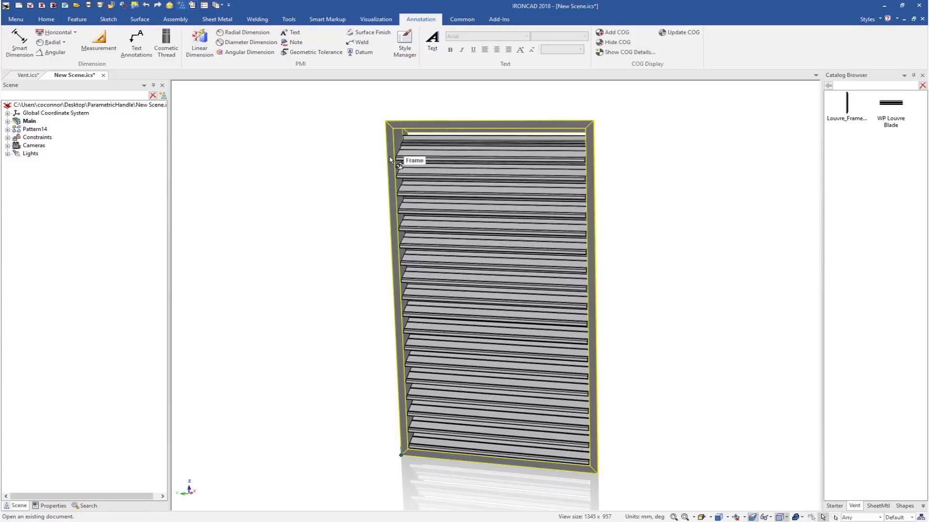
{"action": "right_click", "coordinate": [395, 236]}
{"action": "left_click", "coordinate": [426, 333]}
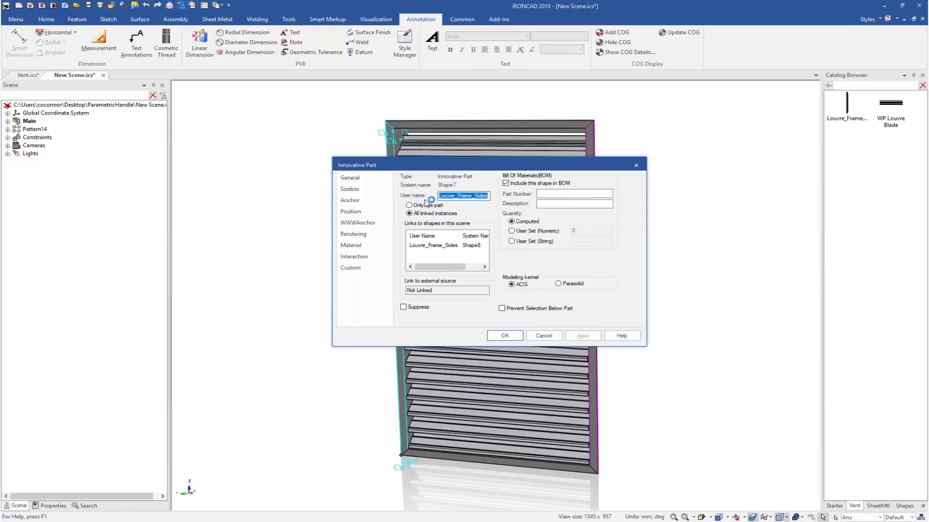
{"action": "left_click", "coordinate": [350, 189]}
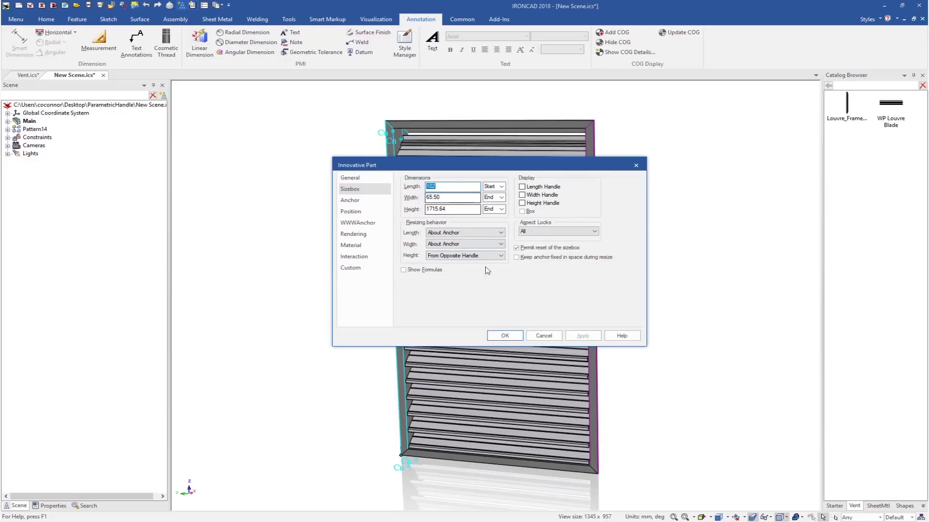
{"action": "left_click", "coordinate": [542, 336]}
{"action": "left_click", "coordinate": [367, 251]}
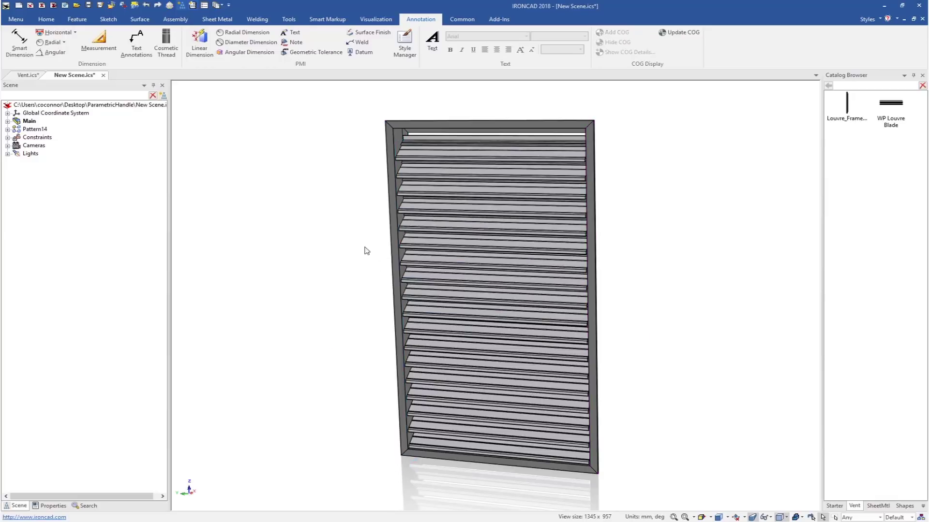
{"action": "left_click", "coordinate": [581, 233]}
Resize the Main assembly with its right and top sizebox handles so the frame shortens and blades regenerate
{"action": "left_click", "coordinate": [597, 275]}
{"action": "left_click_drag", "start_coordinate": [611, 298], "coordinate": [687, 305]}
{"action": "mouse_move", "coordinate": [714, 395]}
{"action": "left_mouse_down"}
{"action": "mouse_move", "coordinate": [684, 394]}
{"action": "mouse_move", "coordinate": [698, 394]}
{"action": "left_mouse_up"}
{"action": "left_click", "coordinate": [526, 114]}
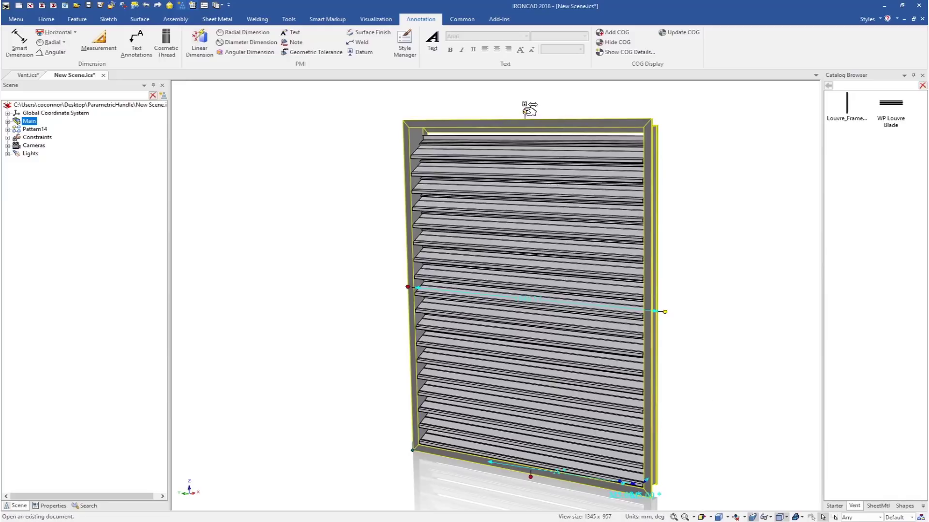
{"action": "left_click_drag", "start_coordinate": [530, 211], "coordinate": [530, 212]}
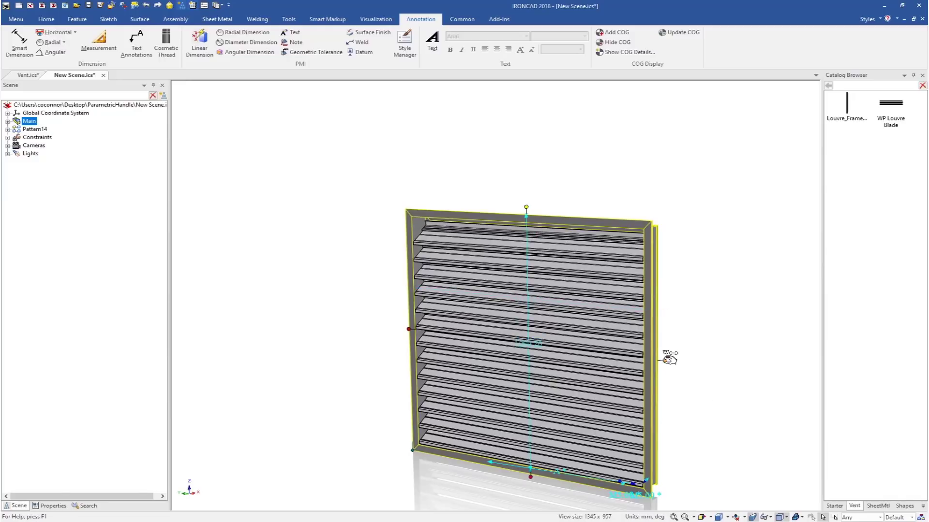
{"action": "left_click", "coordinate": [662, 337]}
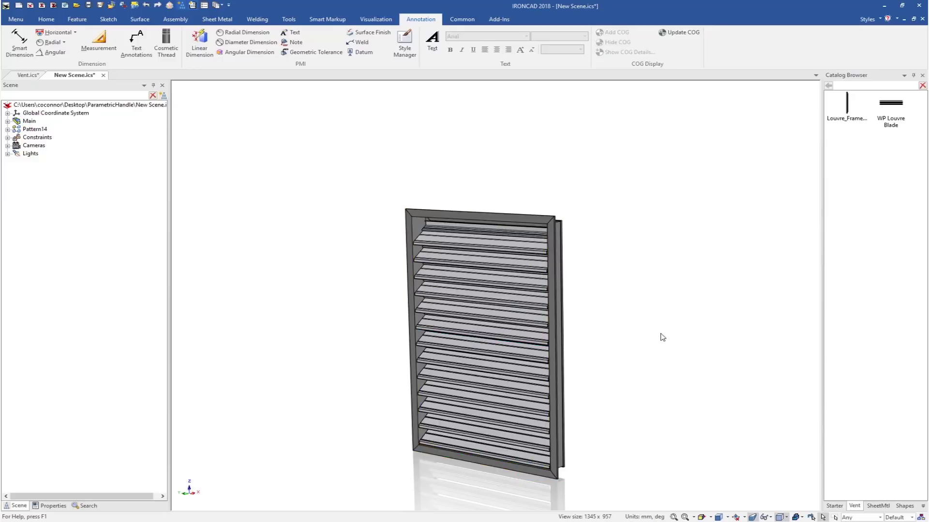